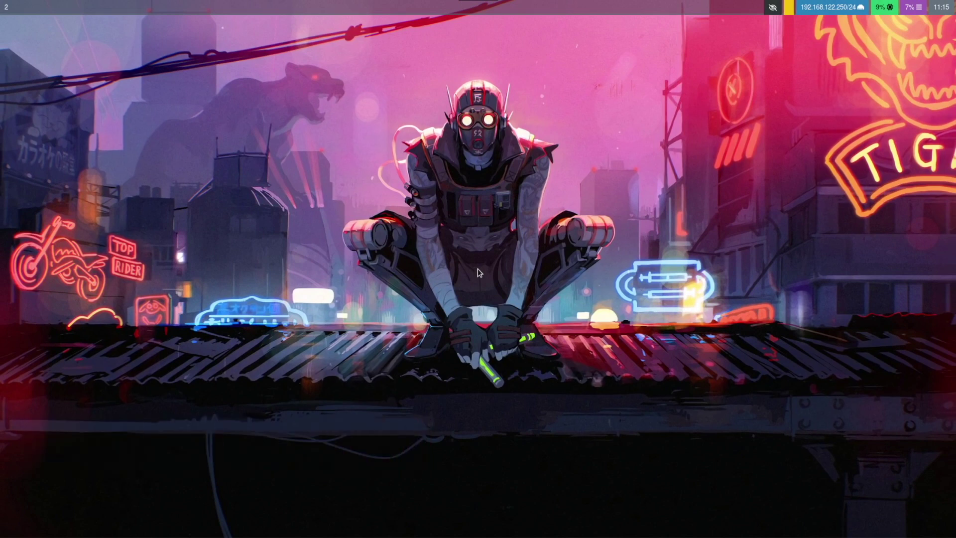
Step: Open a new terminal, float it, then return it to the tiled layout
{"action": "key", "text": "super+Return"}
{"action": "key", "text": "super+v"}
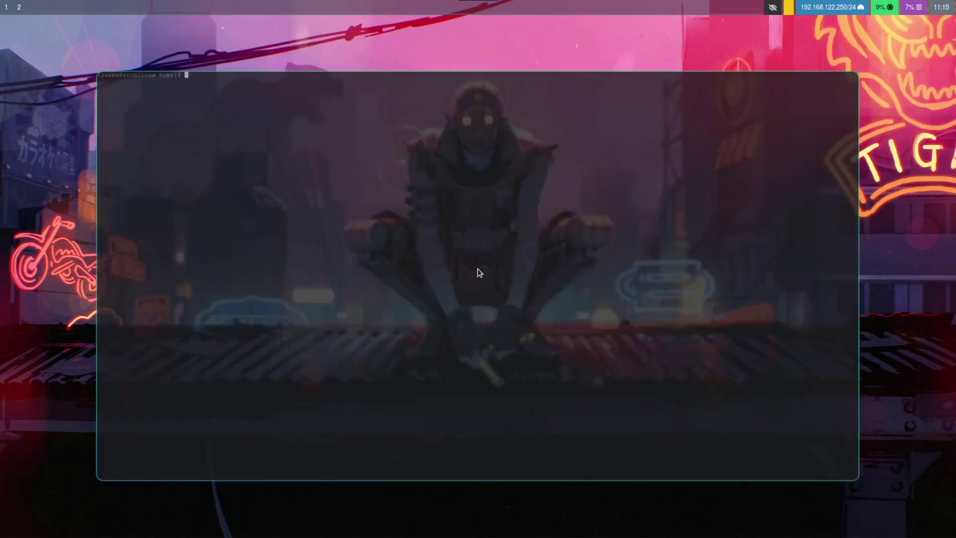
{"action": "key", "text": "super+v"}
Step: Launch Dolphin from the wofi launcher, then reopen the launcher for Firefox
{"action": "key", "text": "super+r"}
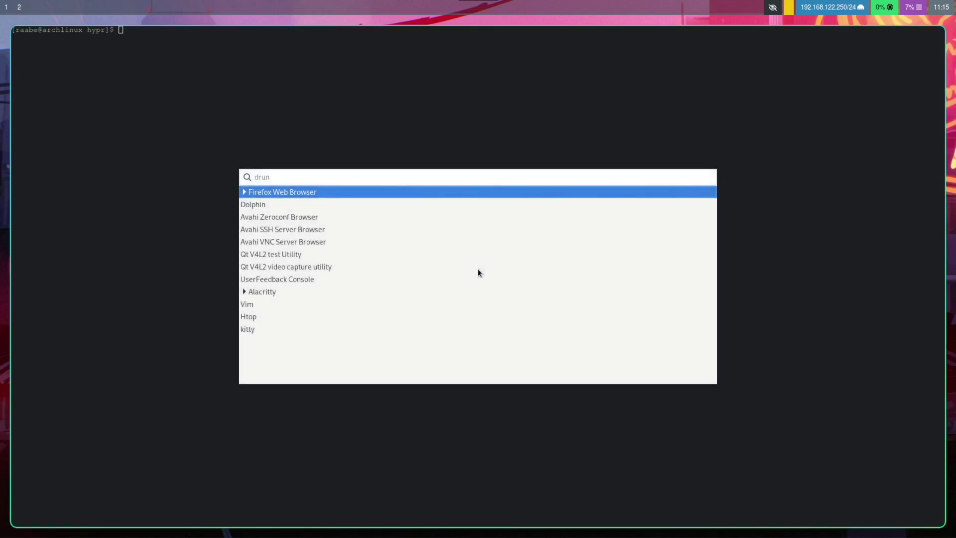
{"action": "key", "text": "Down"}
{"action": "key", "text": "Return"}
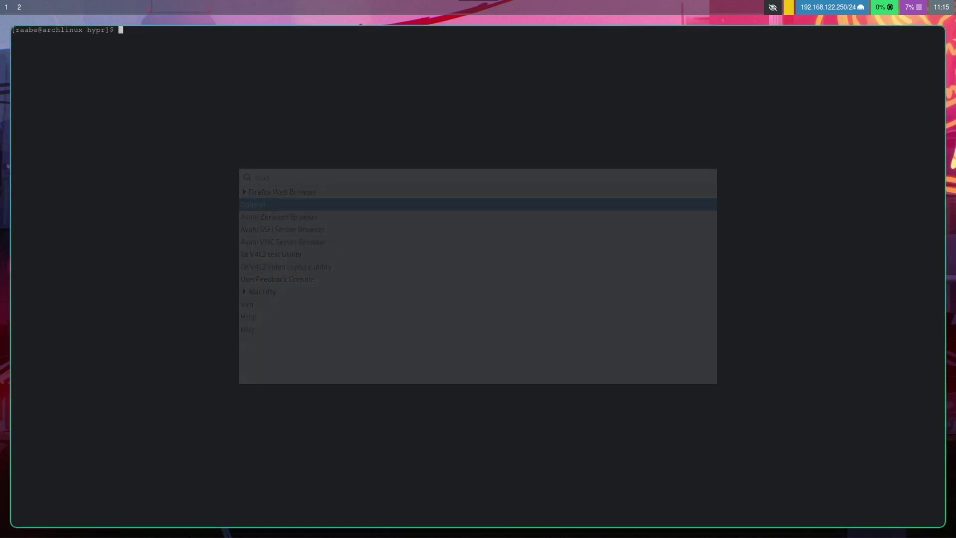
{"action": "key", "text": "super+r"}
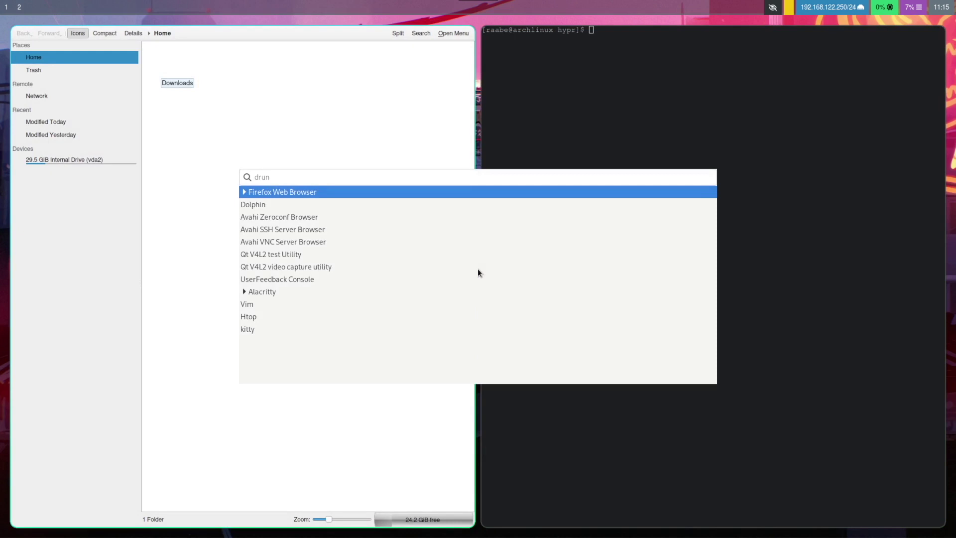
{"action": "key", "text": "Escape"}
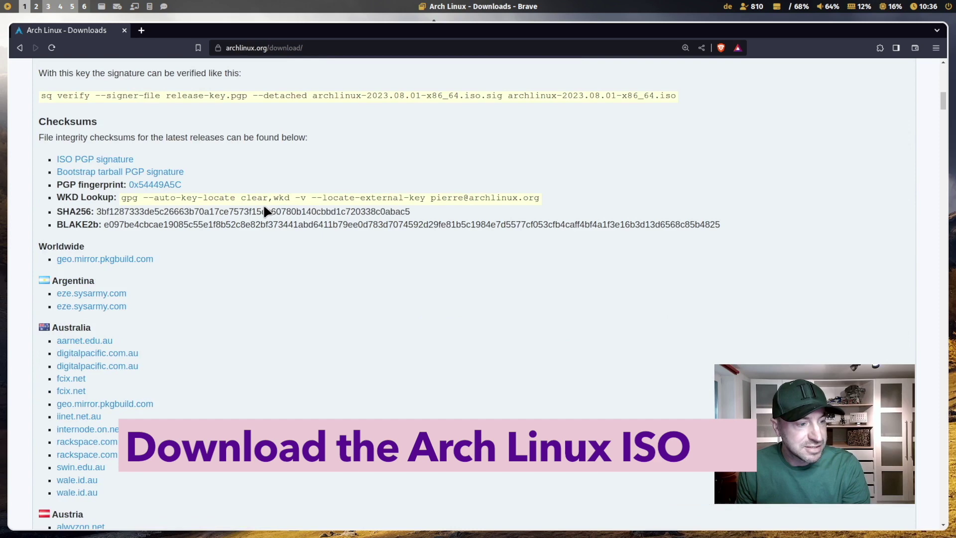
{"action": "scroll", "coordinate": [265, 207], "scroll_direction": "down", "scroll_amount": 5}
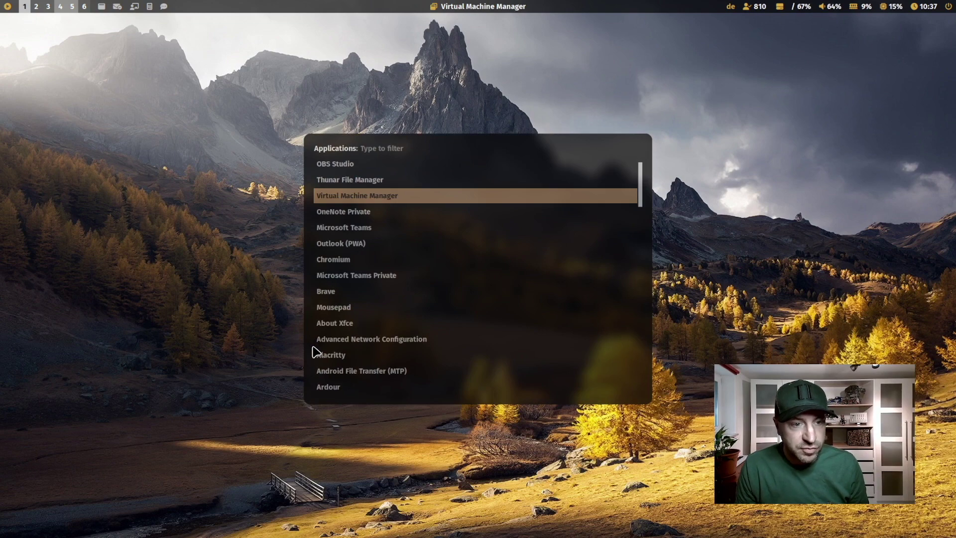
Step: Scroll the Applications list to Virtual Machine Manager and launch it
{"action": "key", "text": "Return"}
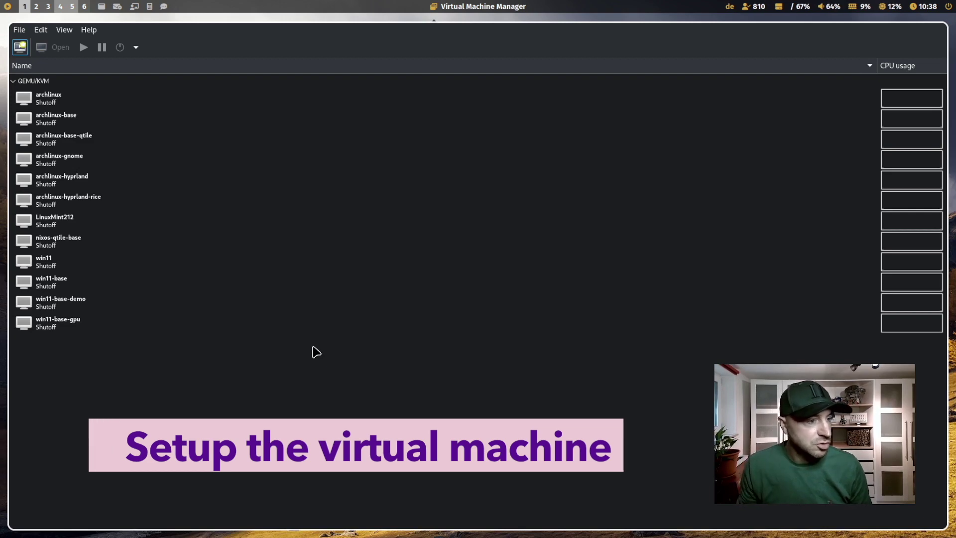
Step: Start a new VM from local install media using archlinux-2023.08.01-x86_64.iso from Downloads
{"action": "left_click", "coordinate": [20, 46]}
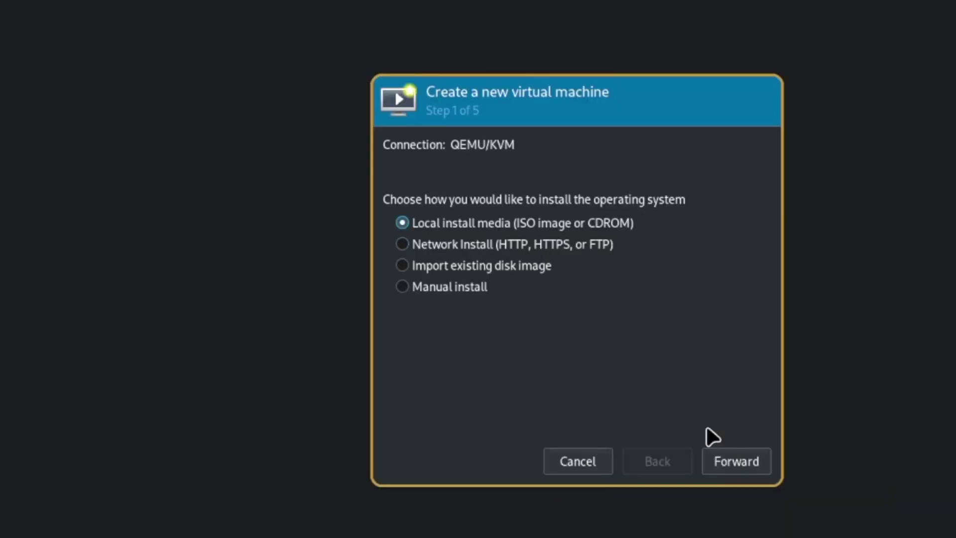
{"action": "left_click", "coordinate": [736, 463]}
{"action": "left_click", "coordinate": [743, 175]}
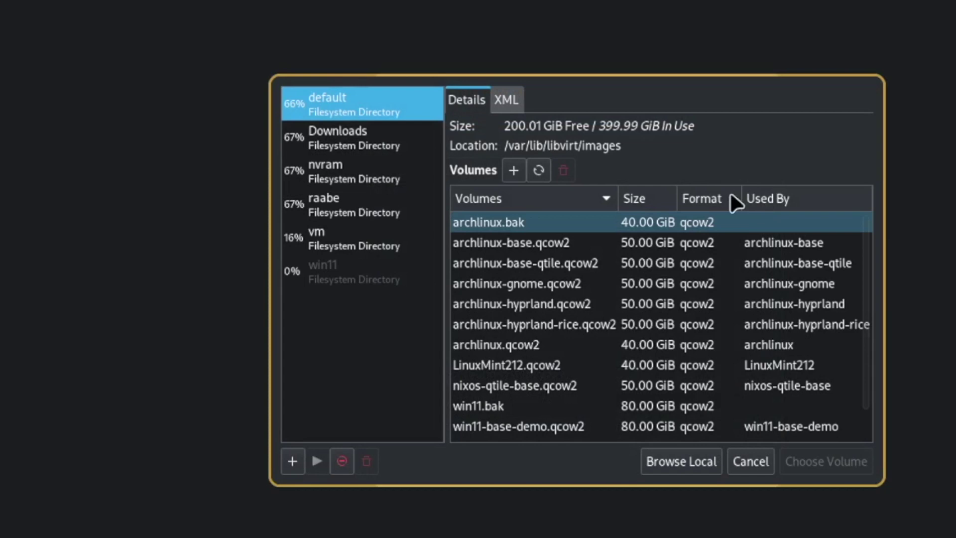
{"action": "left_click", "coordinate": [348, 137]}
{"action": "left_click", "coordinate": [559, 222]}
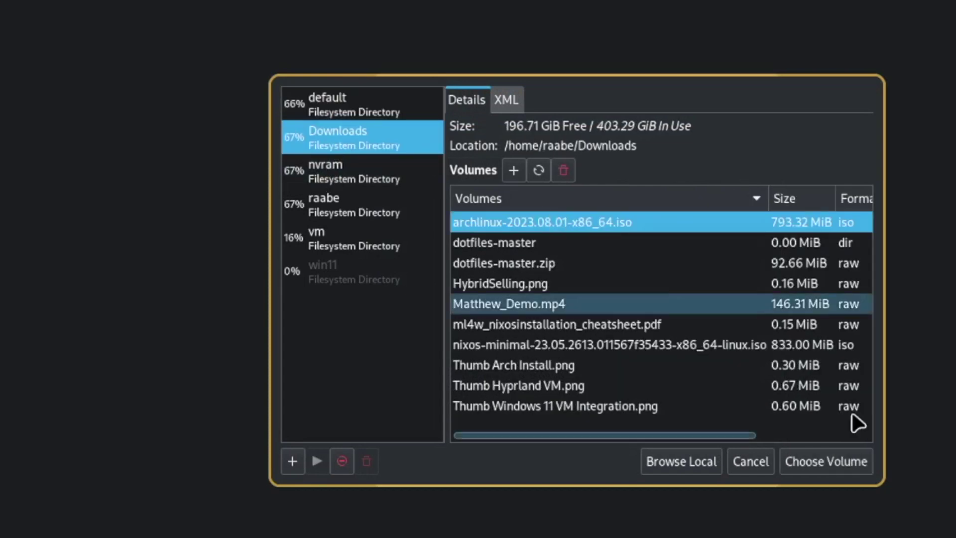
{"action": "left_click", "coordinate": [852, 463]}
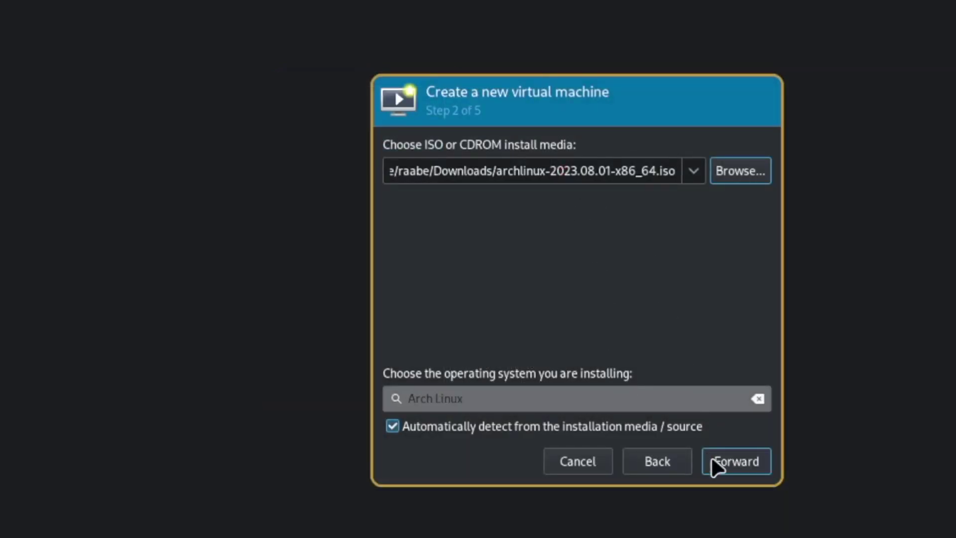
Step: Give the VM 8194 MiB memory, 12 CPUs and a 30 GiB disk
{"action": "left_click", "coordinate": [737, 462]}
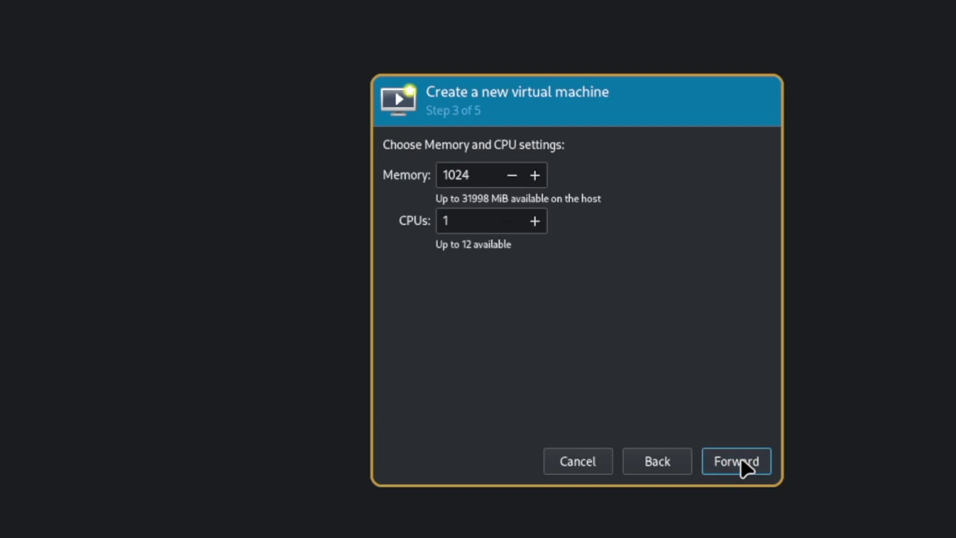
{"action": "double_click", "coordinate": [476, 175]}
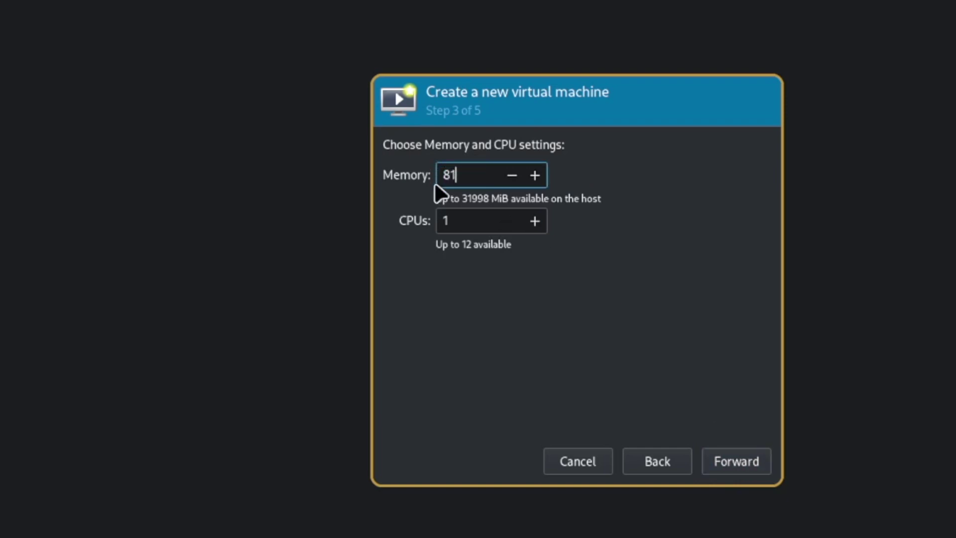
{"action": "type", "text": "8194"}
{"action": "double_click", "coordinate": [455, 220]}
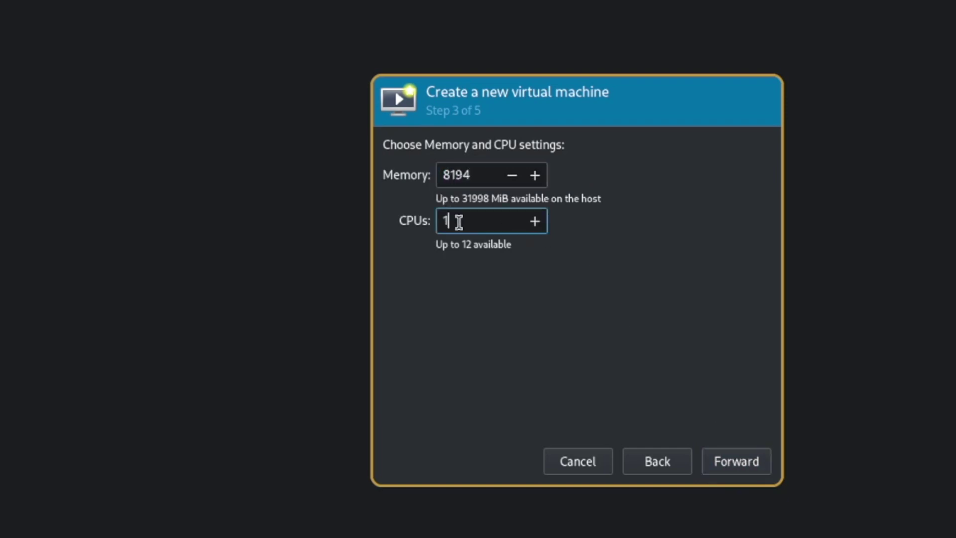
{"action": "type", "text": "12"}
{"action": "left_click", "coordinate": [747, 463]}
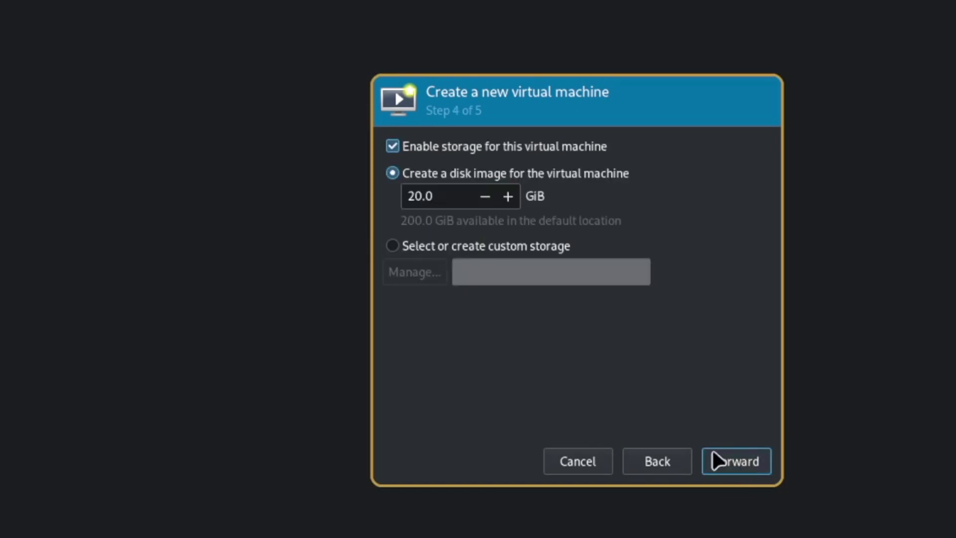
{"action": "left_click", "coordinate": [419, 198]}
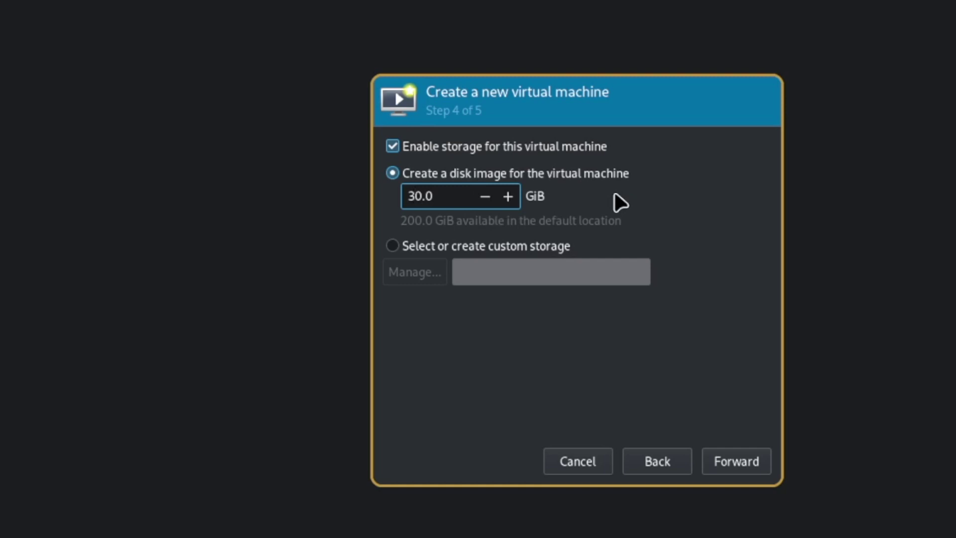
Step: Name the VM archlinux-install-hyprland and finish with customize-before-install enabled
{"action": "left_click", "coordinate": [749, 459]}
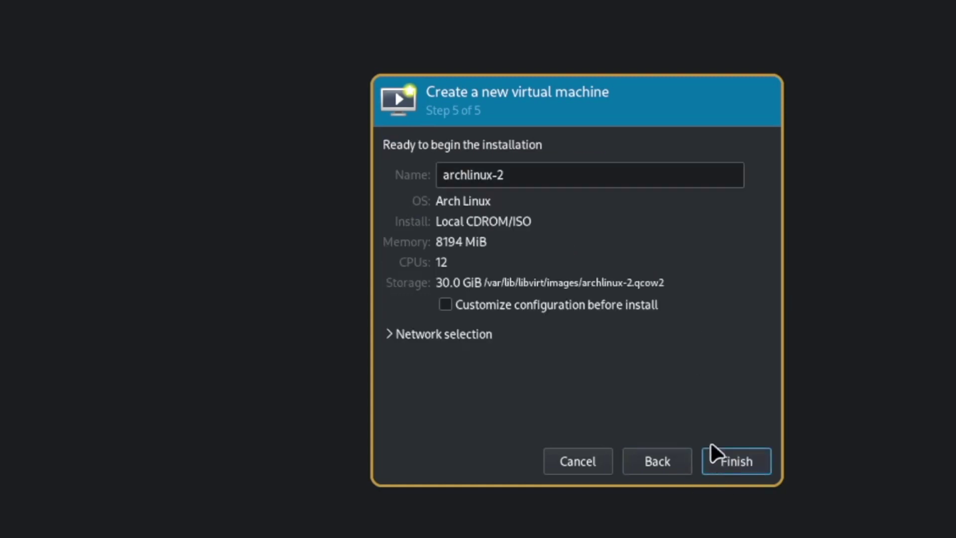
{"action": "left_click", "coordinate": [527, 179]}
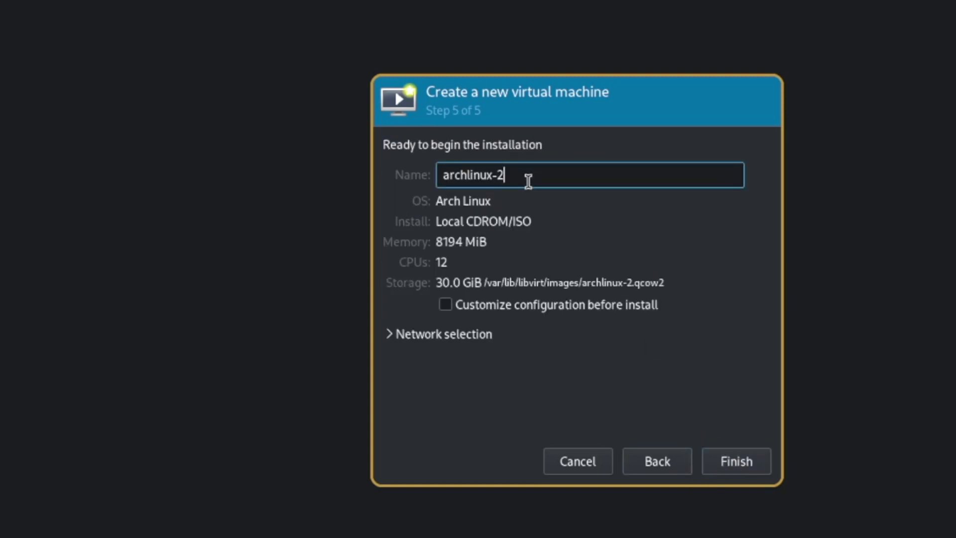
{"action": "type", "text": "install-"}
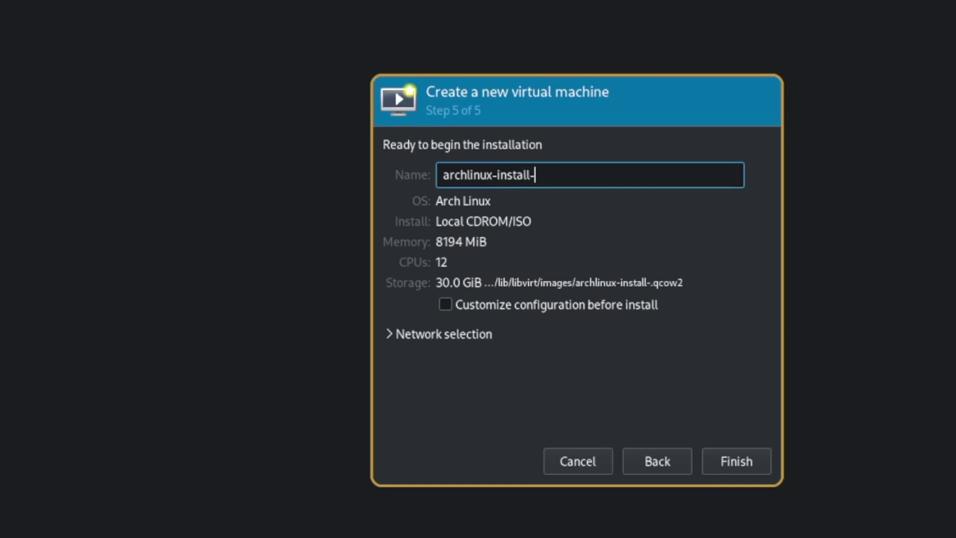
{"action": "type", "text": "hyprland"}
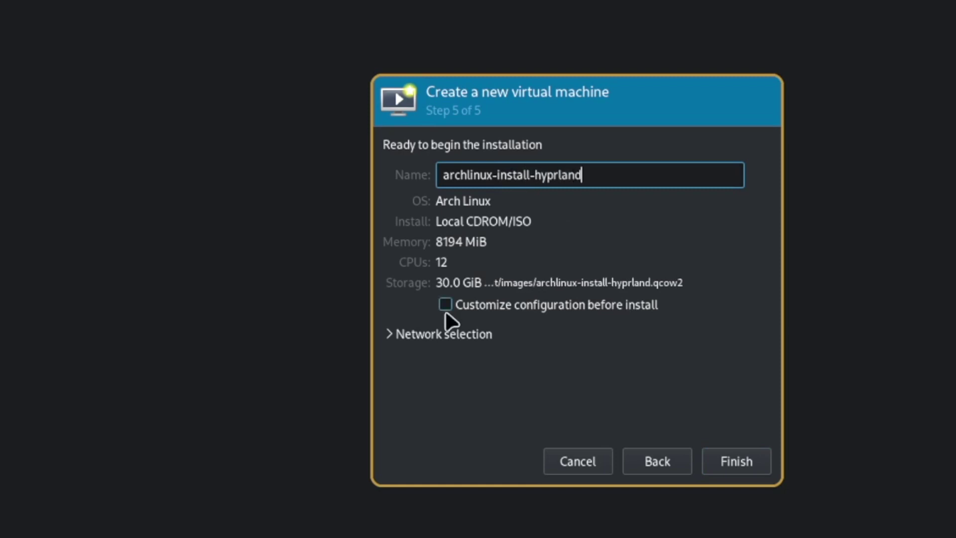
{"action": "left_click", "coordinate": [445, 305]}
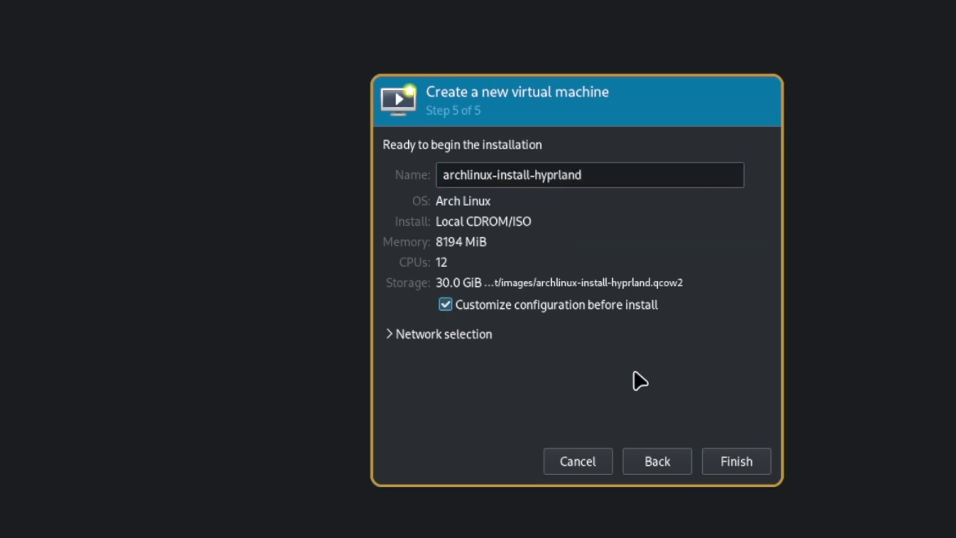
{"action": "left_click", "coordinate": [737, 463]}
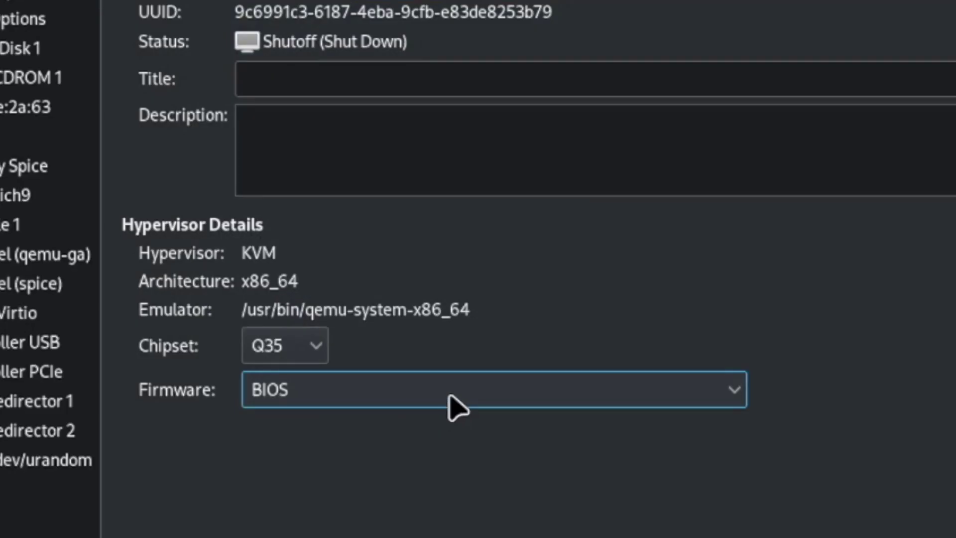
Step: Switch firmware to UEFI and make SATA CDROM 1 the first enabled boot device
{"action": "left_click", "coordinate": [453, 396]}
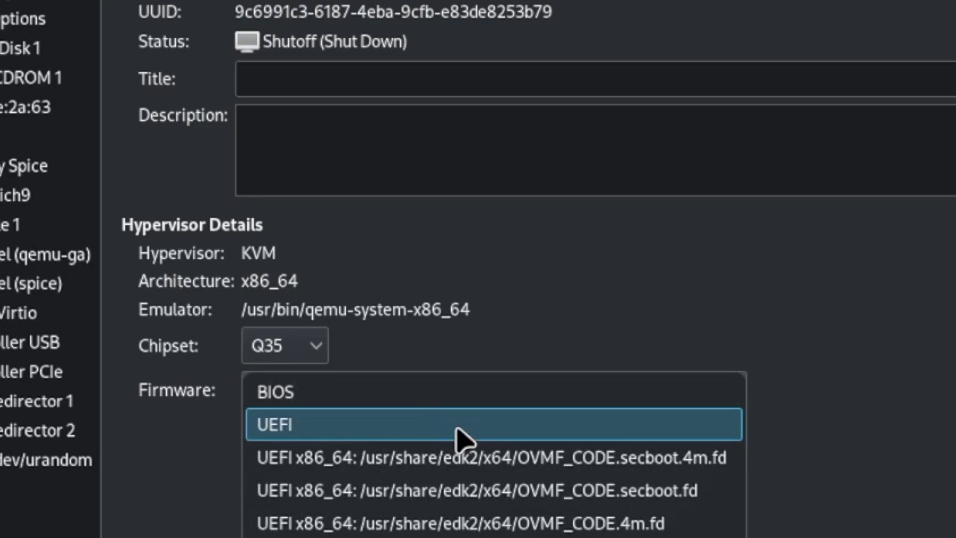
{"action": "left_click", "coordinate": [455, 428]}
{"action": "left_click", "coordinate": [25, 19]}
{"action": "left_click", "coordinate": [333, 199]}
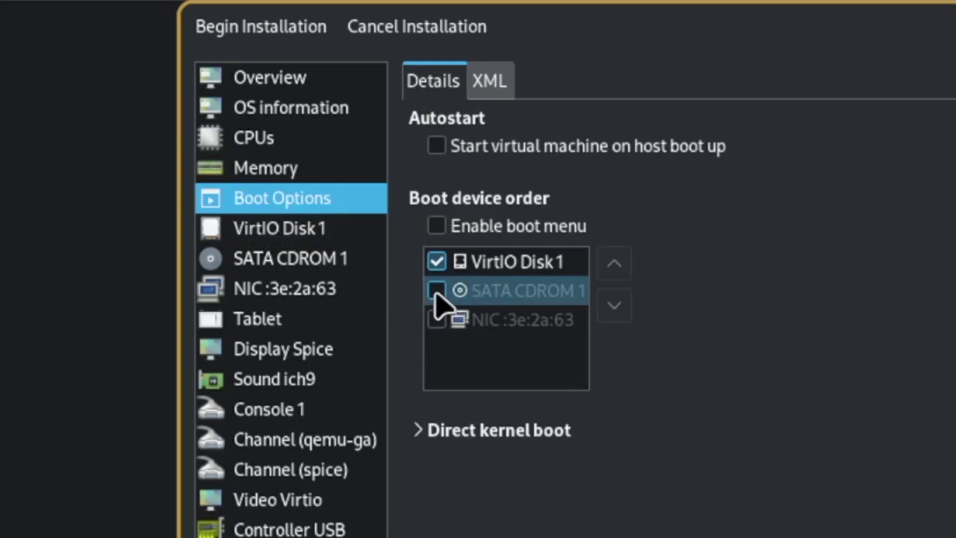
{"action": "left_click", "coordinate": [333, 198]}
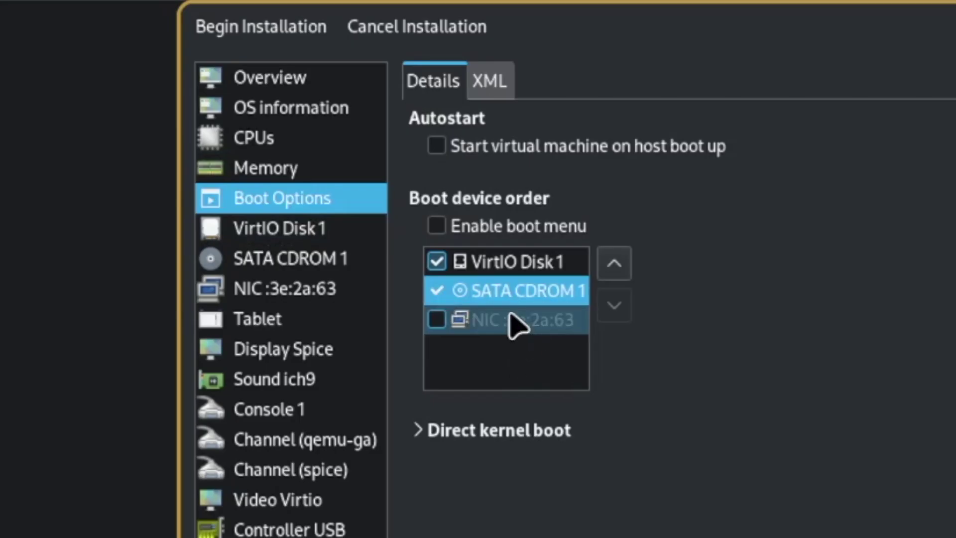
{"action": "left_click", "coordinate": [617, 269]}
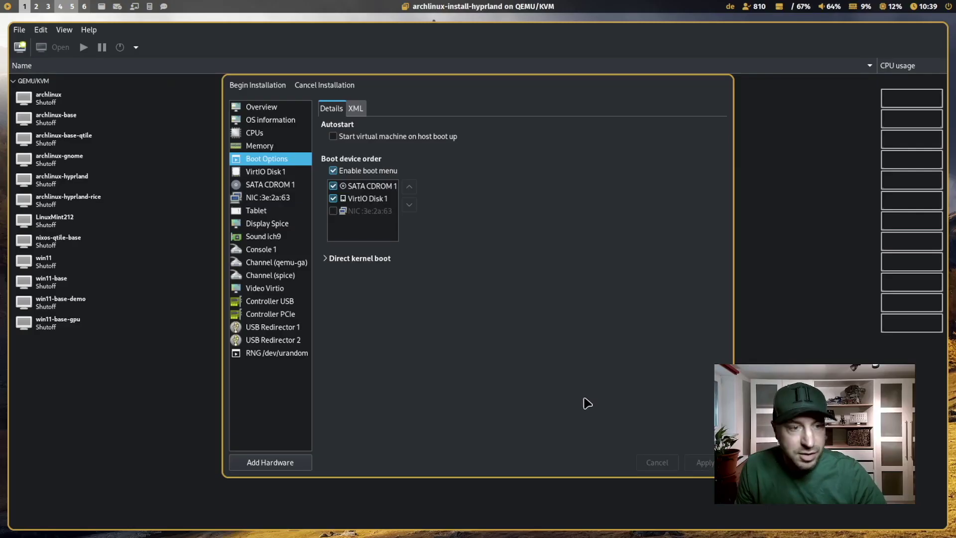
Step: Review the CDROM, network, Tablet and Spice devices, then begin the installation
{"action": "left_click", "coordinate": [284, 188]}
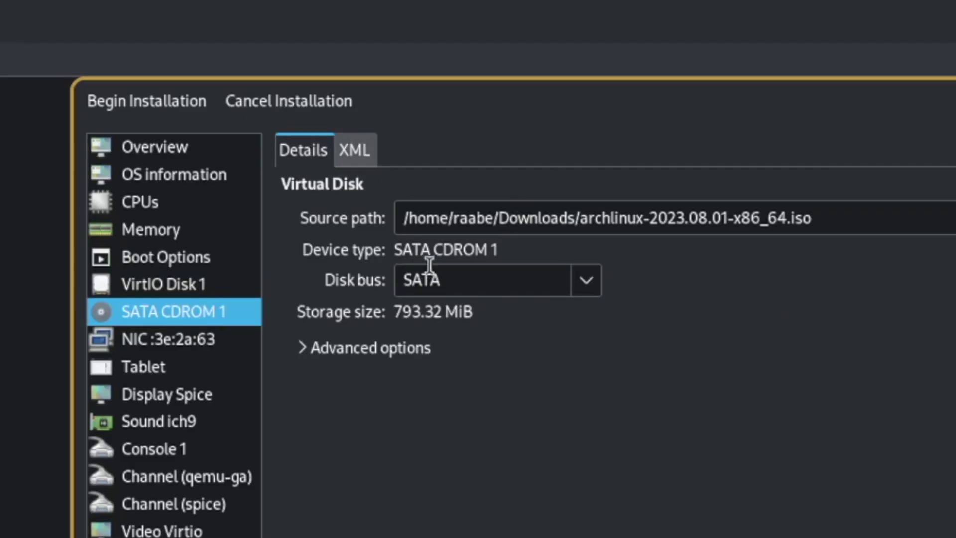
{"action": "left_click", "coordinate": [189, 338]}
{"action": "left_click", "coordinate": [188, 367]}
{"action": "left_click", "coordinate": [199, 397]}
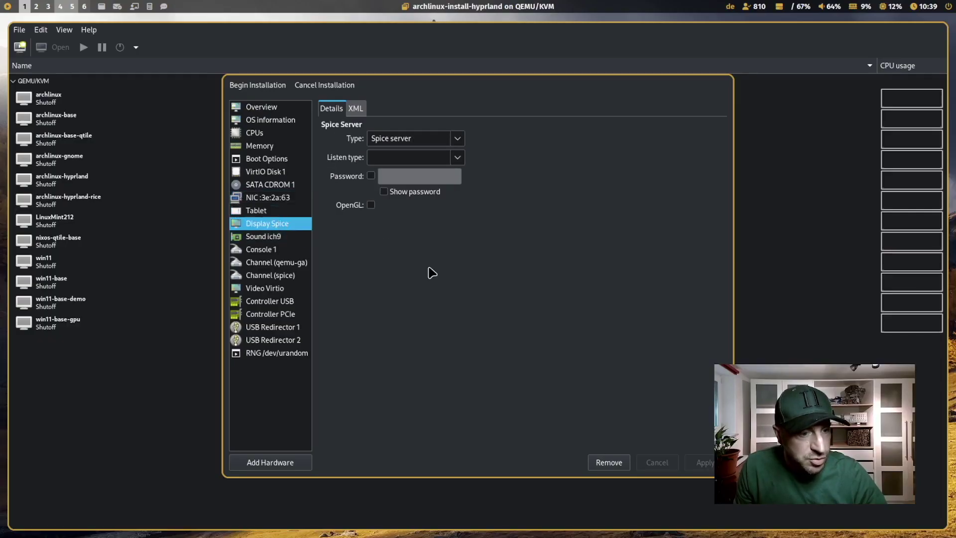
{"action": "left_click", "coordinate": [254, 86]}
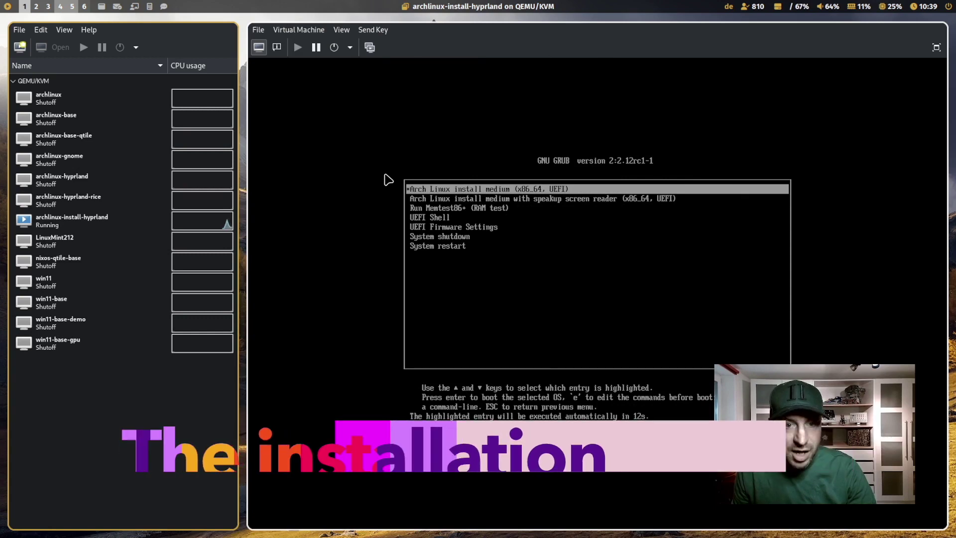
Step: Boot the Arch Linux install medium in the VM console and run archinstall
{"action": "left_click", "coordinate": [512, 231]}
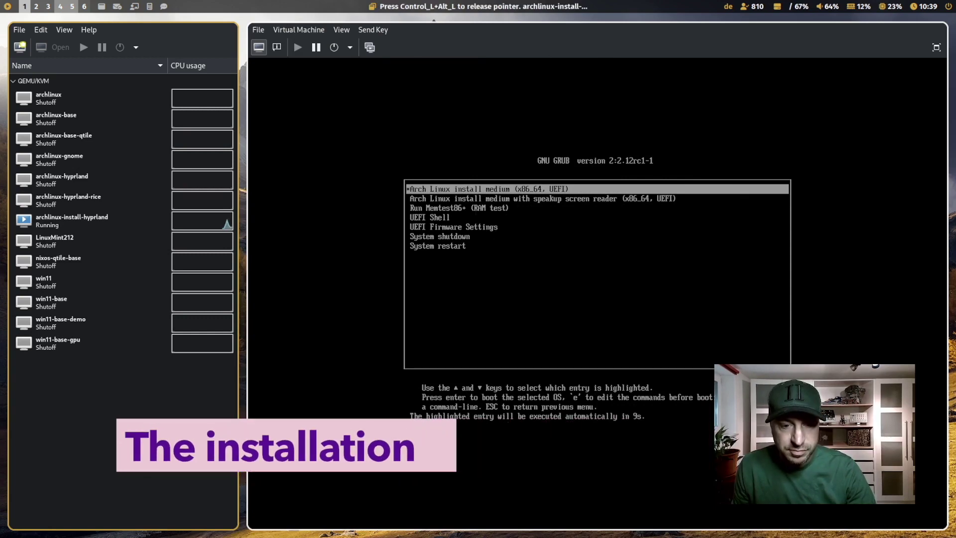
{"action": "key", "text": "Return"}
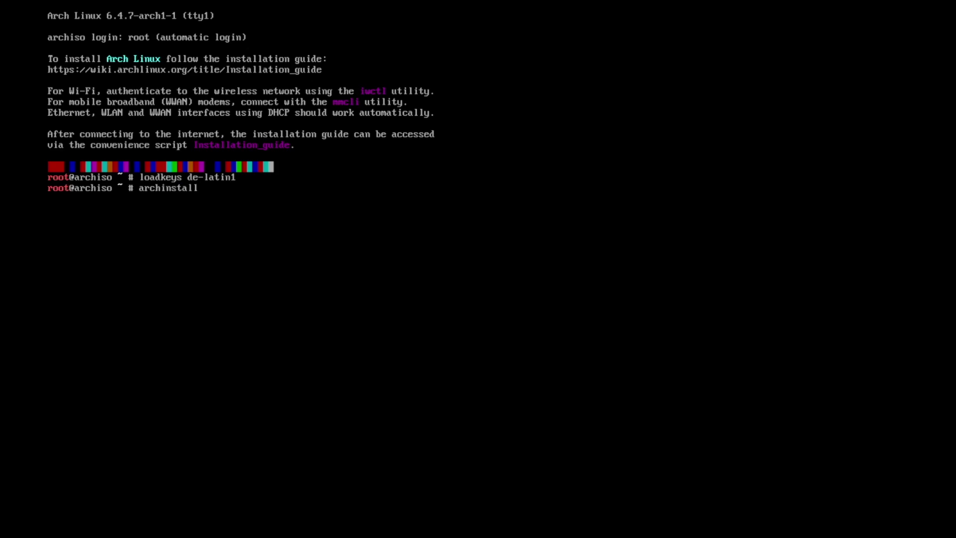
{"action": "key", "text": "Return"}
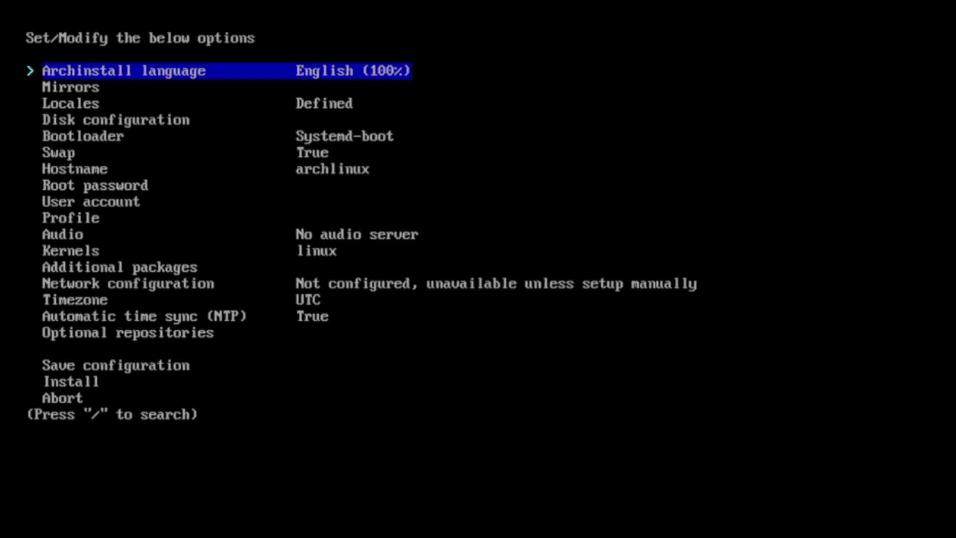
Step: Set the archinstall mirror region to Germany
{"action": "key", "text": "Down"}
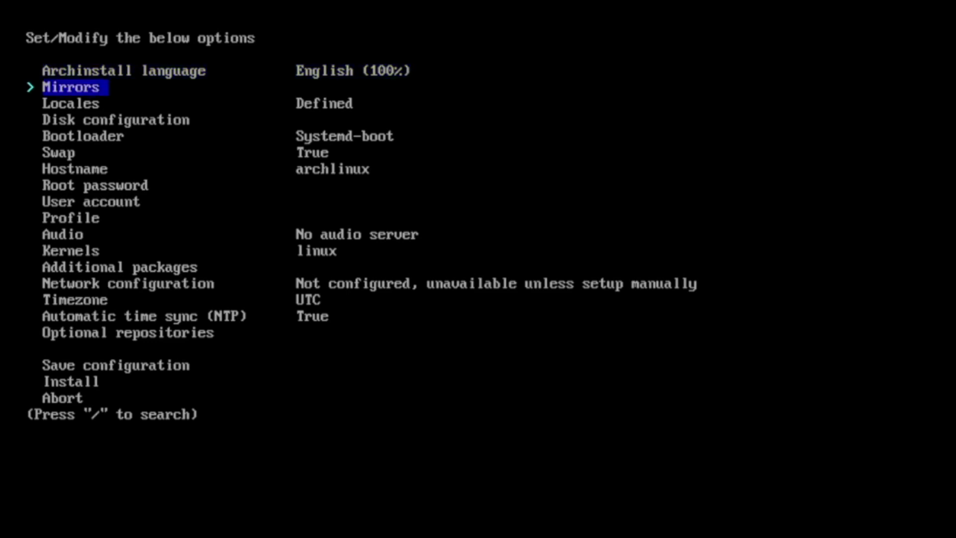
{"action": "key", "text": "Return"}
{"action": "key", "text": "Return"}
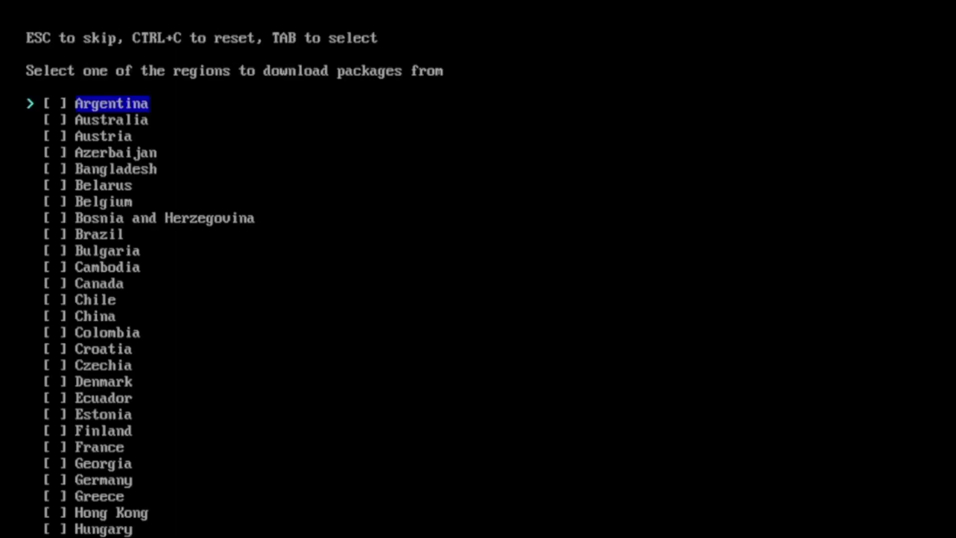
{"action": "key", "text": "Down"}
{"action": "key", "text": "Down"}
{"action": "key", "text": "Down"}
{"action": "key", "text": "Down"}
{"action": "key", "text": "Down"}
{"action": "key", "text": "Down"}
{"action": "key", "text": "Down"}
{"action": "key", "text": "Down"}
{"action": "key", "text": "Down"}
{"action": "key", "text": "Down"}
{"action": "key", "text": "Down"}
{"action": "key", "text": "Down"}
{"action": "key", "text": "Down"}
{"action": "key", "text": "Down"}
{"action": "key", "text": "Down"}
{"action": "key", "text": "Down"}
{"action": "key", "text": "Down"}
{"action": "key", "text": "Down"}
{"action": "key", "text": "Down"}
{"action": "key", "text": "Down"}
{"action": "key", "text": "Down"}
{"action": "key", "text": "Down"}
{"action": "key", "text": "Down"}
{"action": "key", "text": "Tab"}
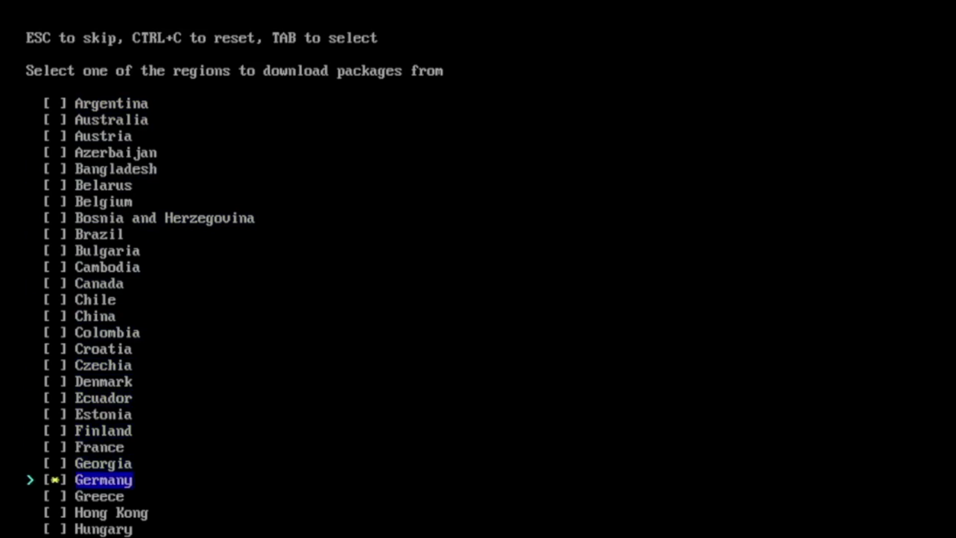
{"action": "key", "text": "Return"}
{"action": "key", "text": "Down"}
{"action": "key", "text": "Down"}
{"action": "key", "text": "Return"}
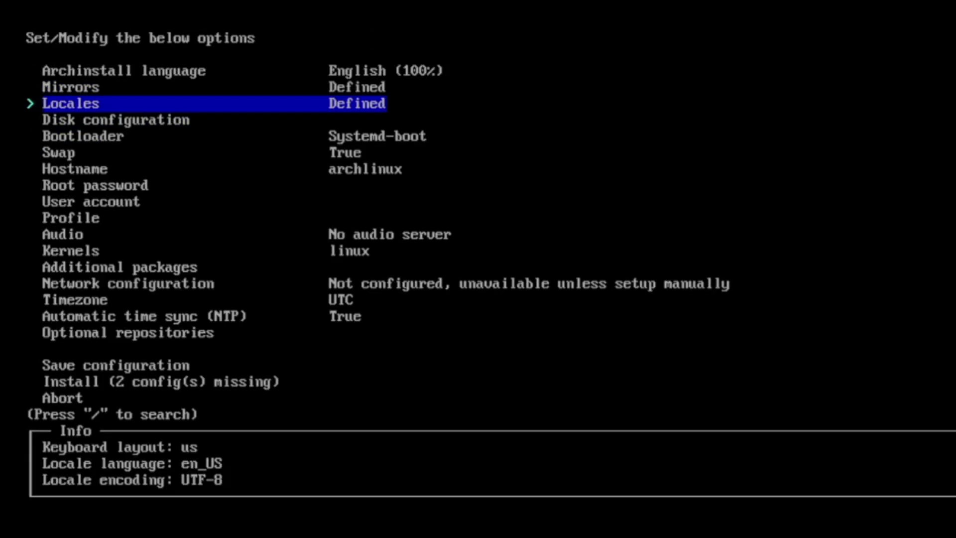
Step: Set the locale keyboard layout to de-latin1 by filtering for 'de'
{"action": "key", "text": "Return"}
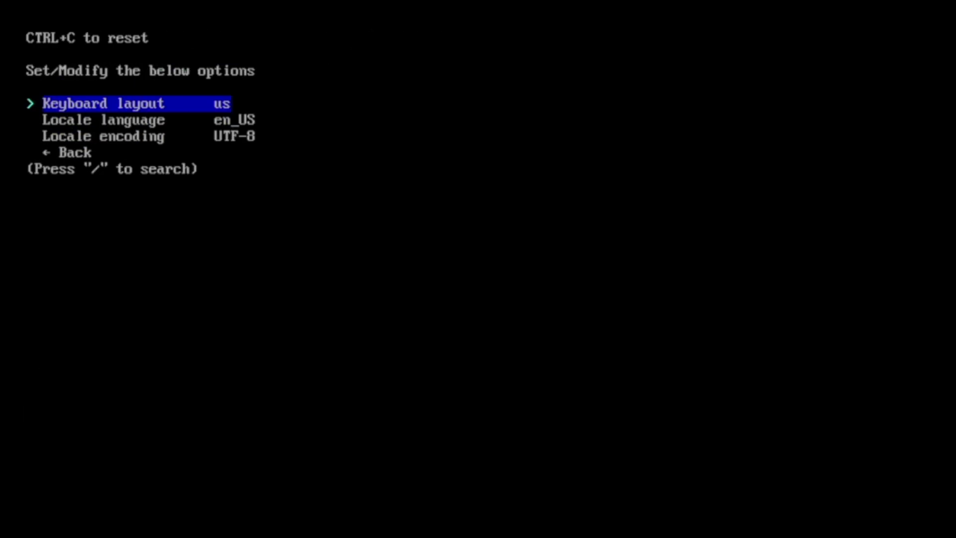
{"action": "key", "text": "Return"}
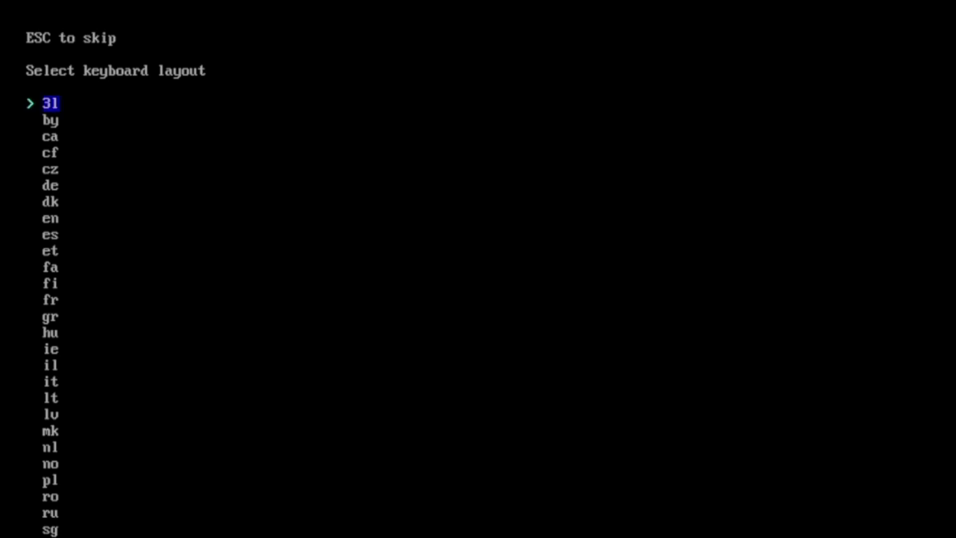
{"action": "type", "text": "de"}
{"action": "key", "text": "Down"}
{"action": "key", "text": "Down"}
{"action": "key", "text": "Down"}
{"action": "key", "text": "Down"}
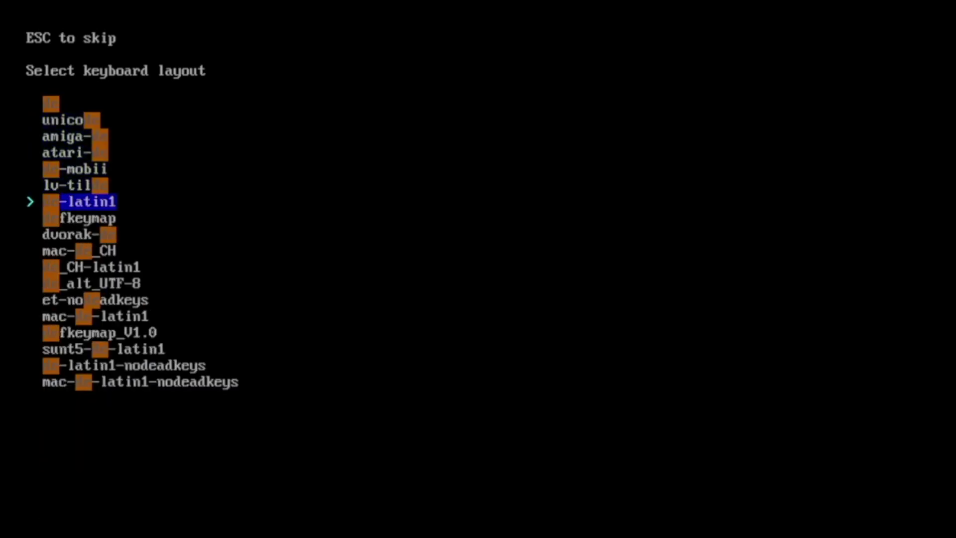
{"action": "key", "text": "Return"}
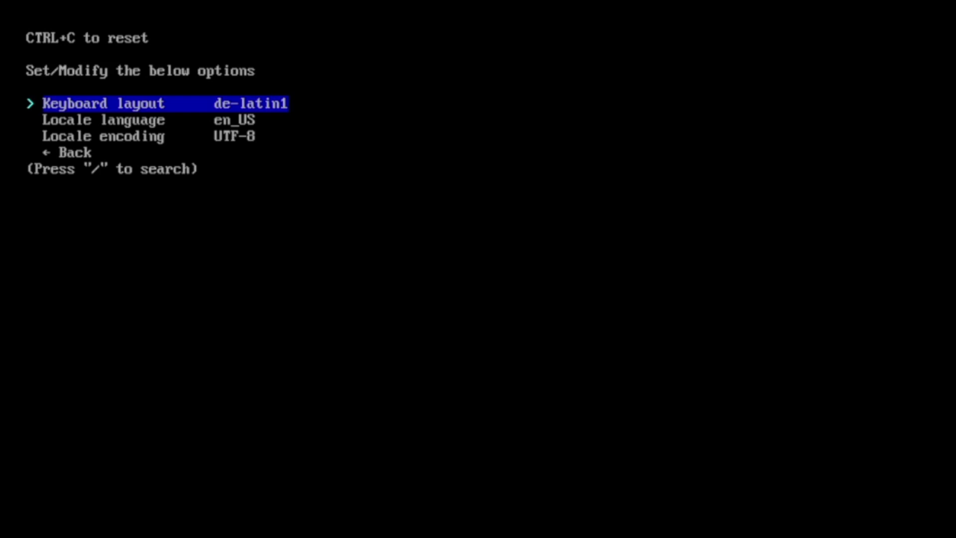
{"action": "key", "text": "Down"}
{"action": "key", "text": "Down"}
{"action": "key", "text": "Down"}
Step: Use a best-effort layout on /dev/vda with btrfs, default subvolumes and compression
{"action": "key", "text": "Return"}
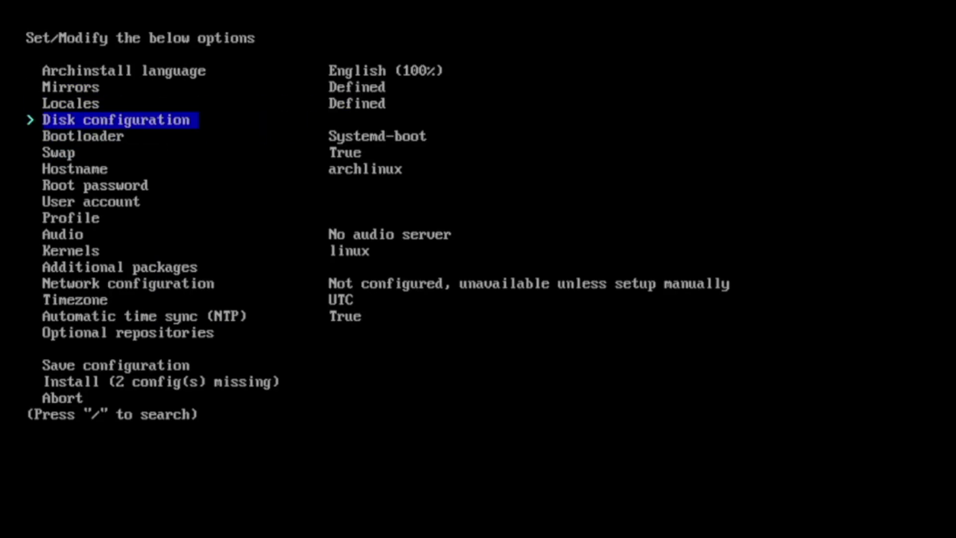
{"action": "key", "text": "Return"}
{"action": "key", "text": "Return"}
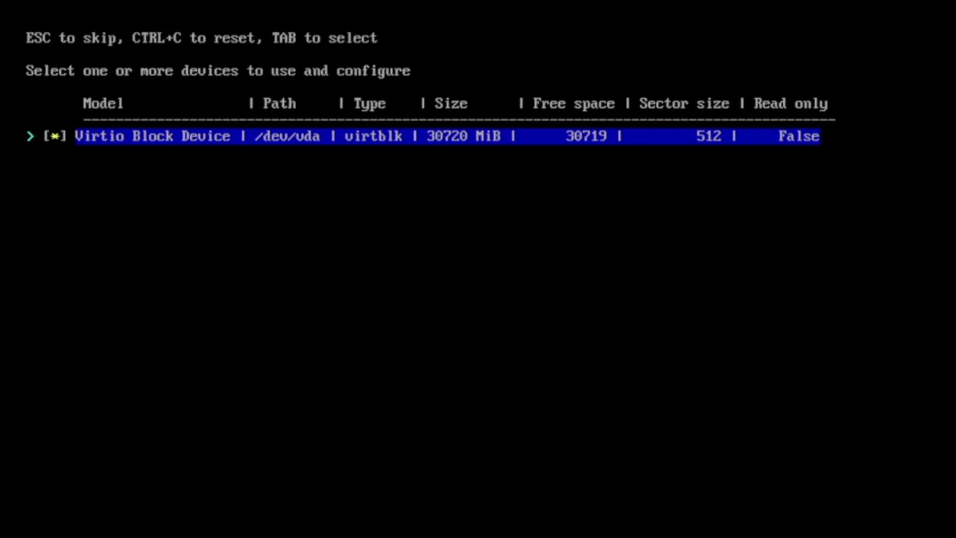
{"action": "key", "text": "Return"}
{"action": "key", "text": "Return"}
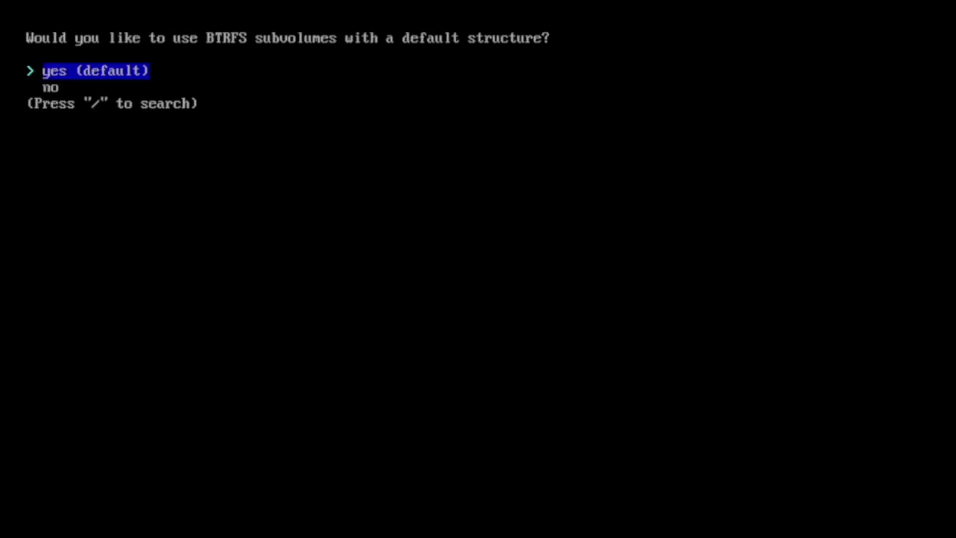
{"action": "key", "text": "Return"}
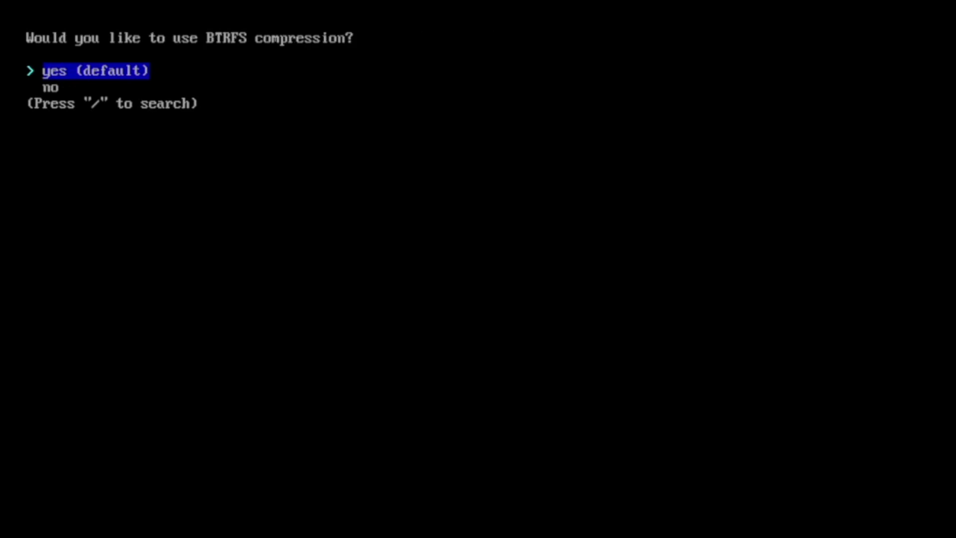
{"action": "key", "text": "Return"}
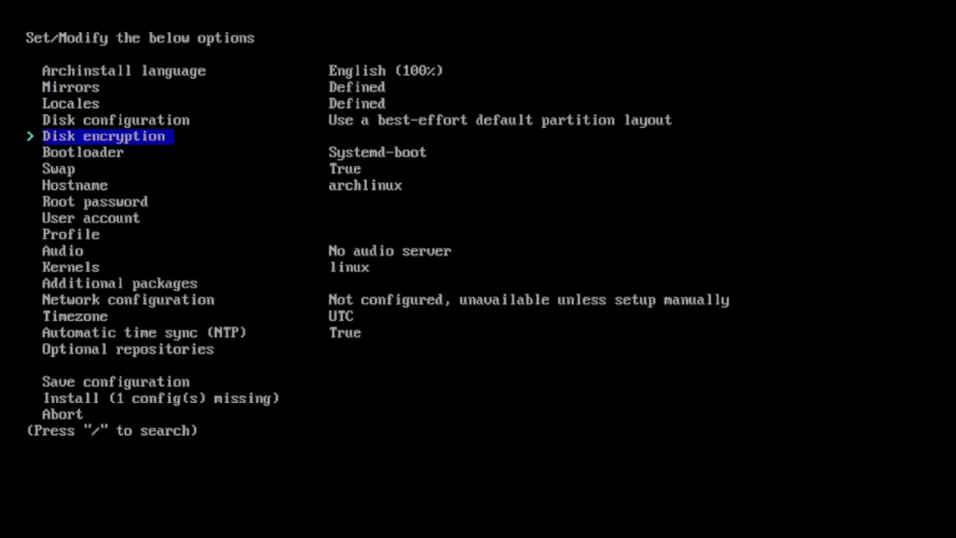
Step: Choose Grub as the bootloader
{"action": "key", "text": "Down"}
{"action": "key", "text": "Return"}
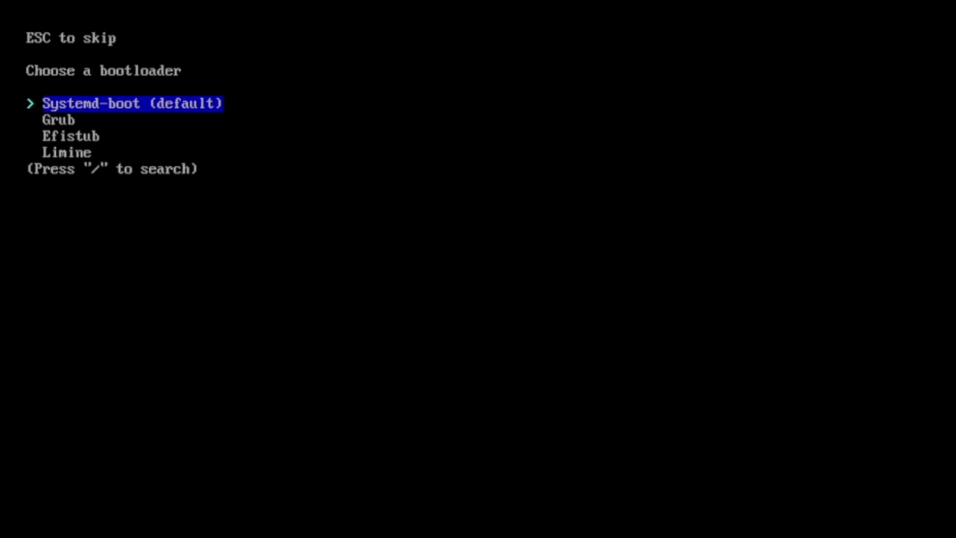
{"action": "key", "text": "Down"}
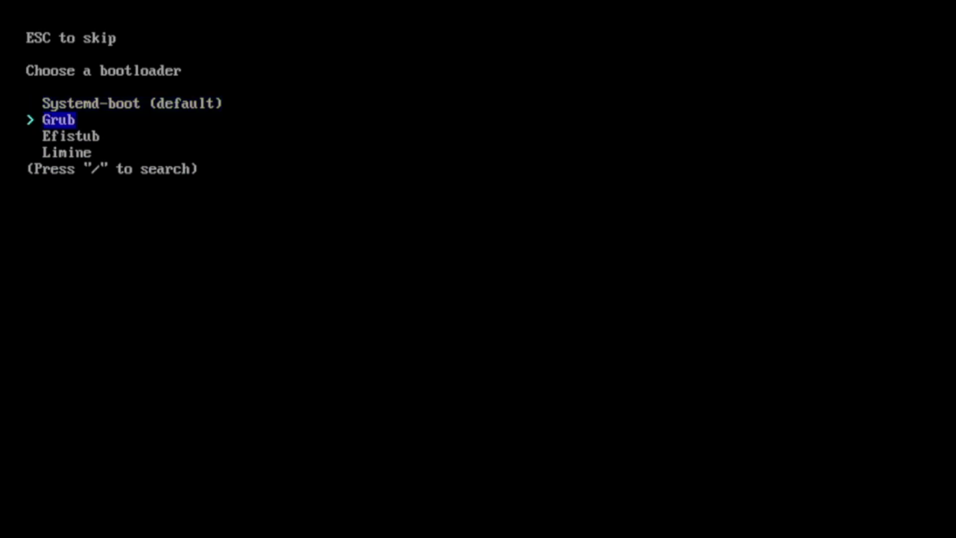
{"action": "key", "text": "Return"}
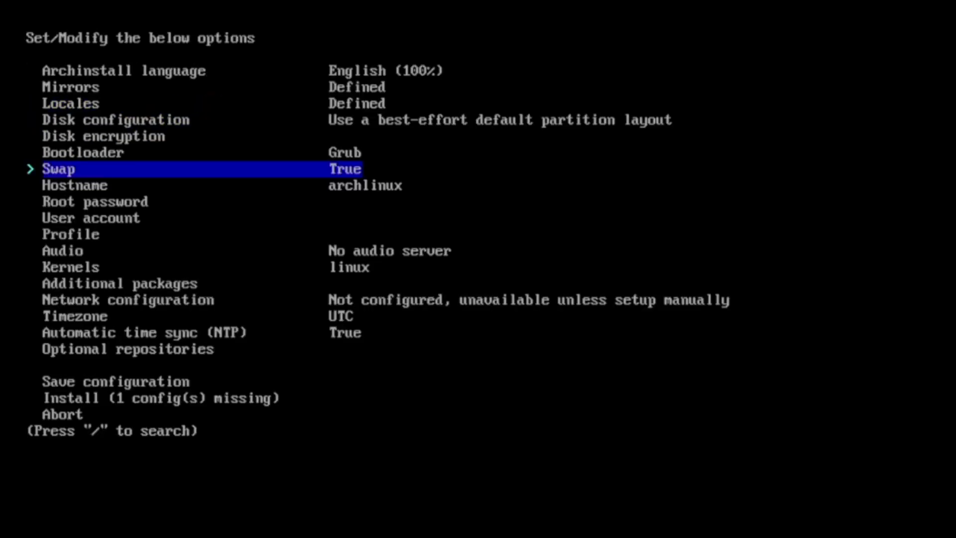
Step: Set and confirm the root password
{"action": "key", "text": "Down"}
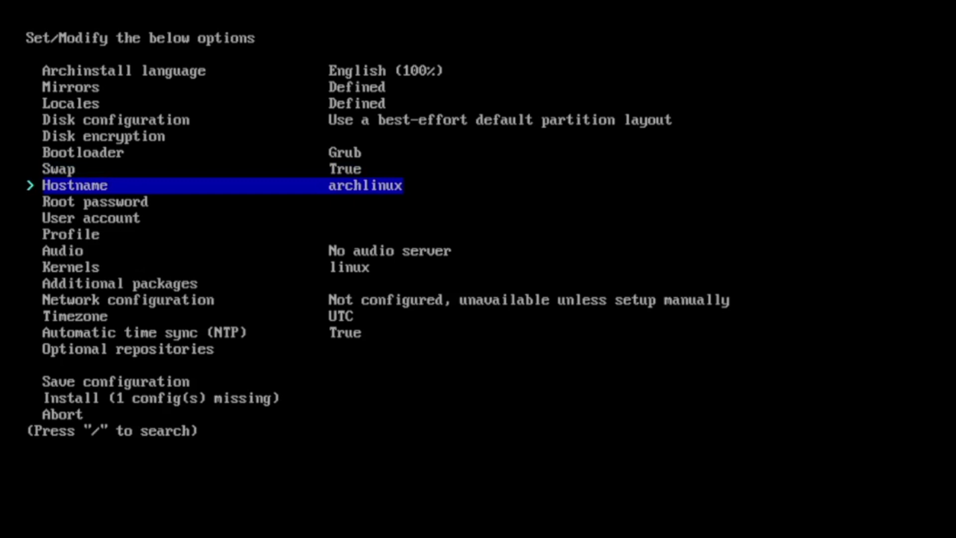
{"action": "key", "text": "Down"}
{"action": "key", "text": "Return"}
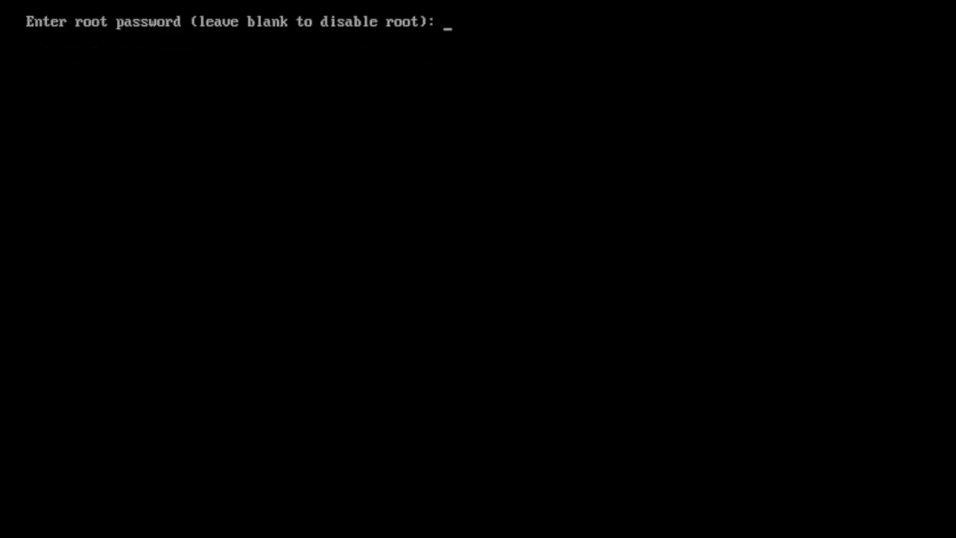
{"action": "type", "text": "root"}
{"action": "key", "text": "Return"}
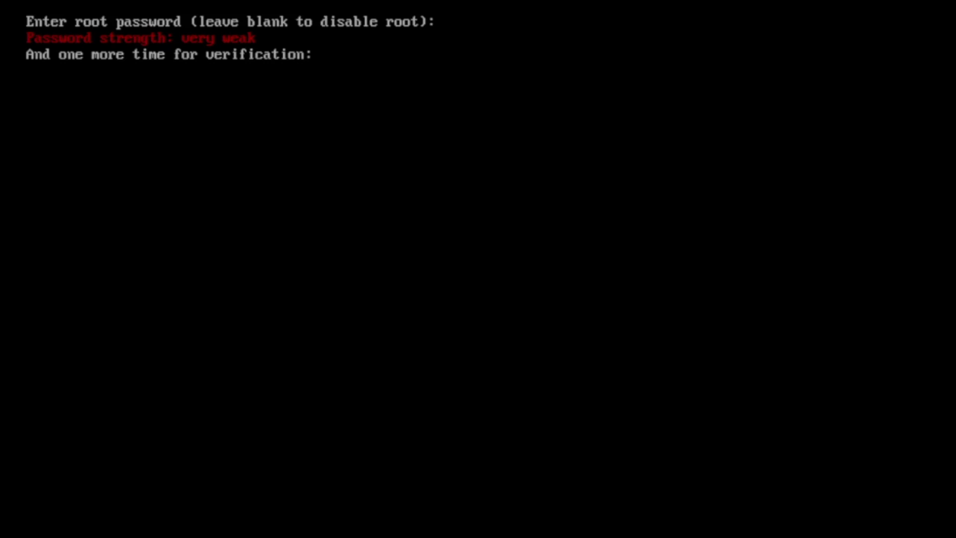
{"action": "key", "text": "Return"}
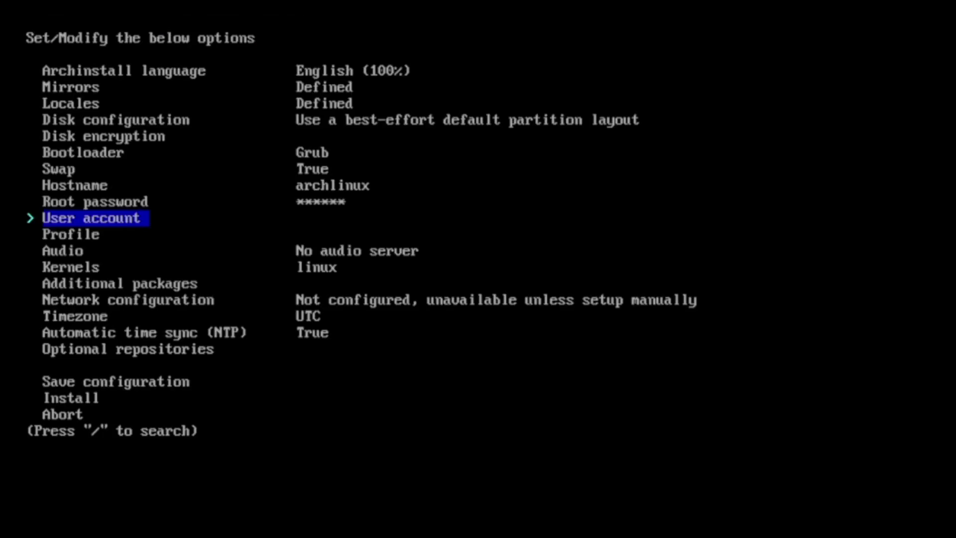
Step: Add a user account with a username, confirmed password and superuser rights
{"action": "key", "text": "Return"}
{"action": "key", "text": "Return"}
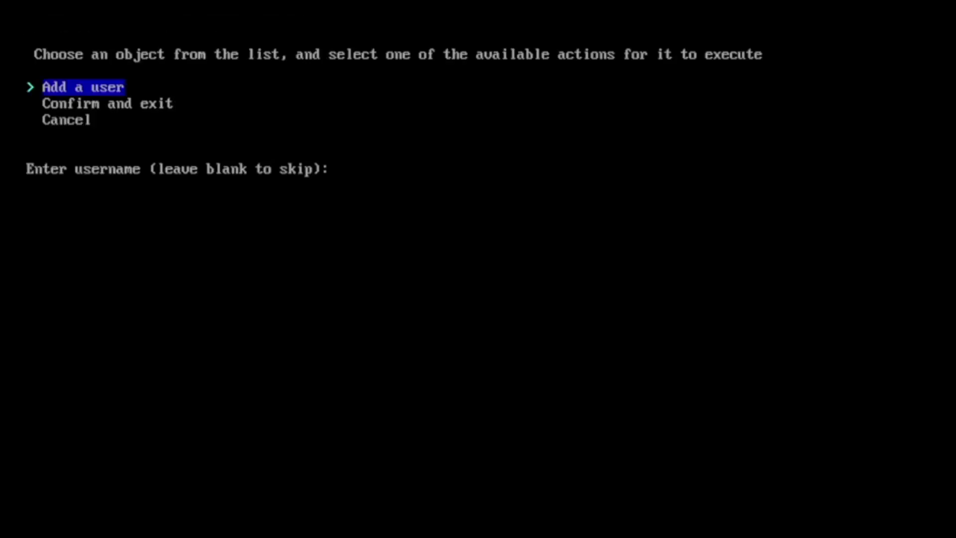
{"action": "type", "text": "raabe"}
{"action": "key", "text": "Return"}
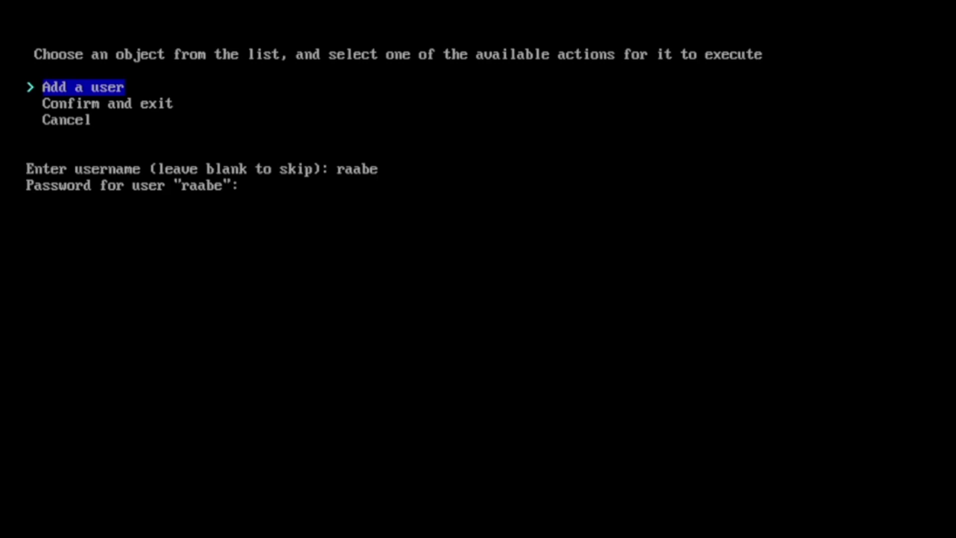
{"action": "key", "text": "Return"}
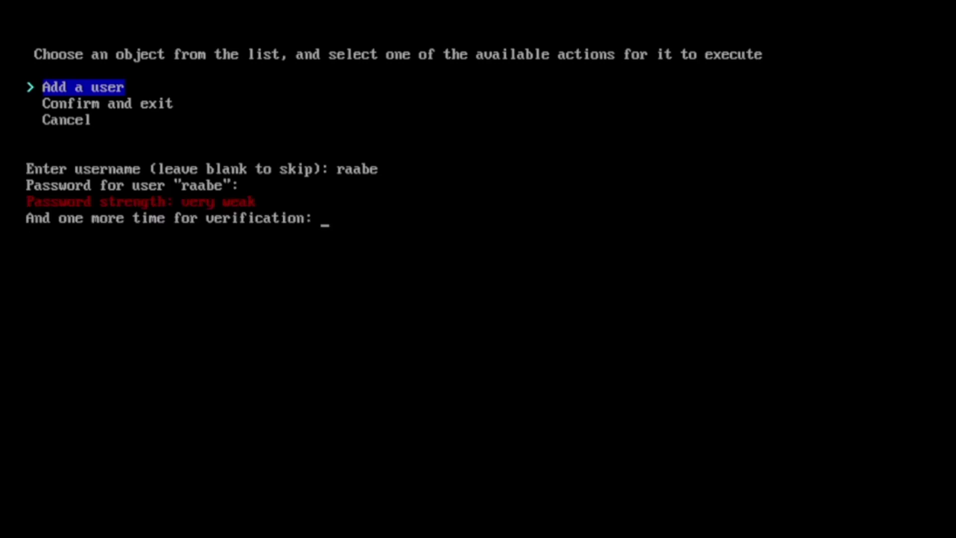
{"action": "key", "text": "Return"}
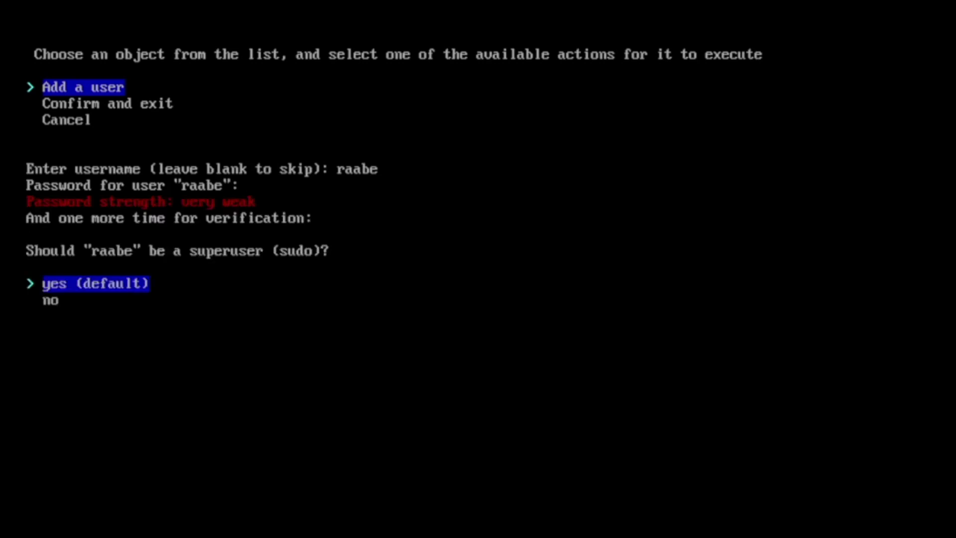
{"action": "key", "text": "Return"}
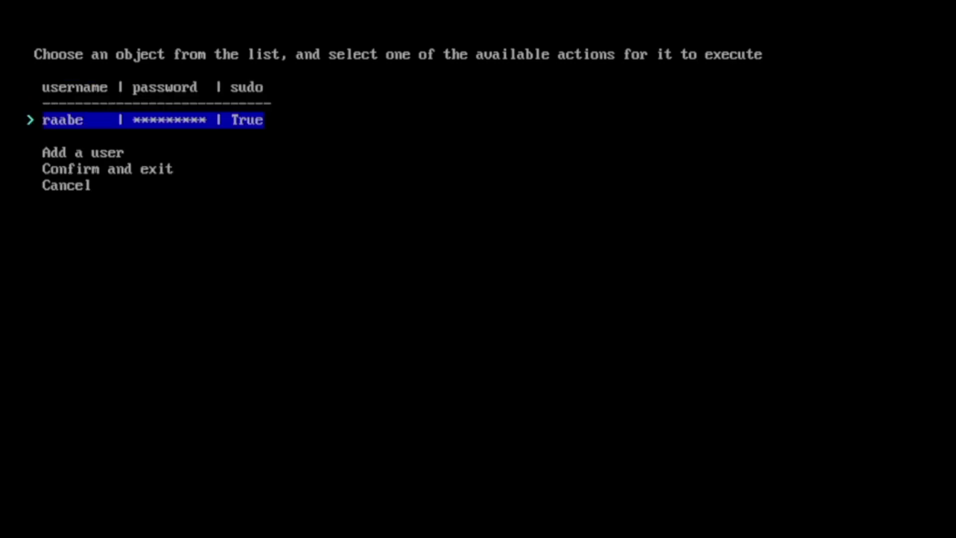
{"action": "key", "text": "Down"}
{"action": "key", "text": "Down"}
{"action": "key", "text": "Return"}
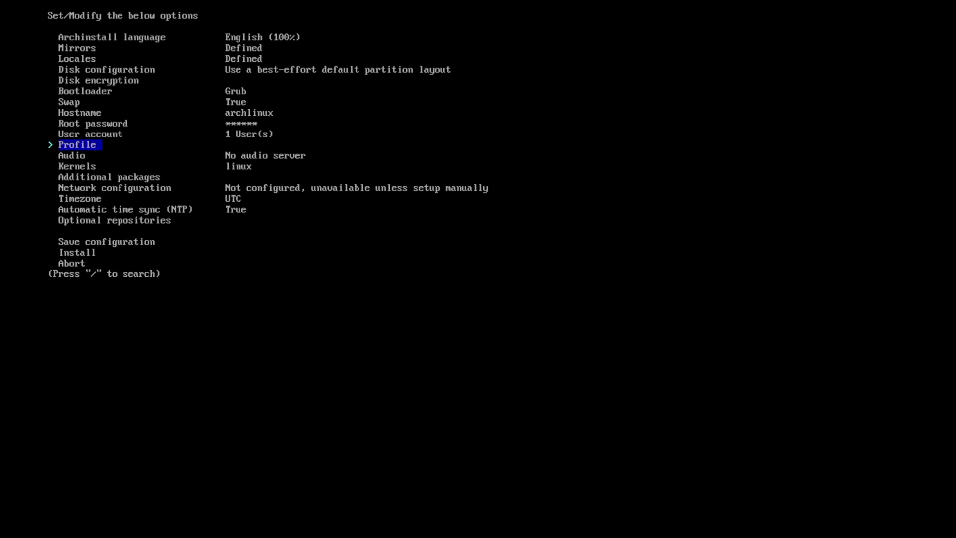
Step: Select the Desktop profile with Hyperland as the environment
{"action": "key", "text": "Return"}
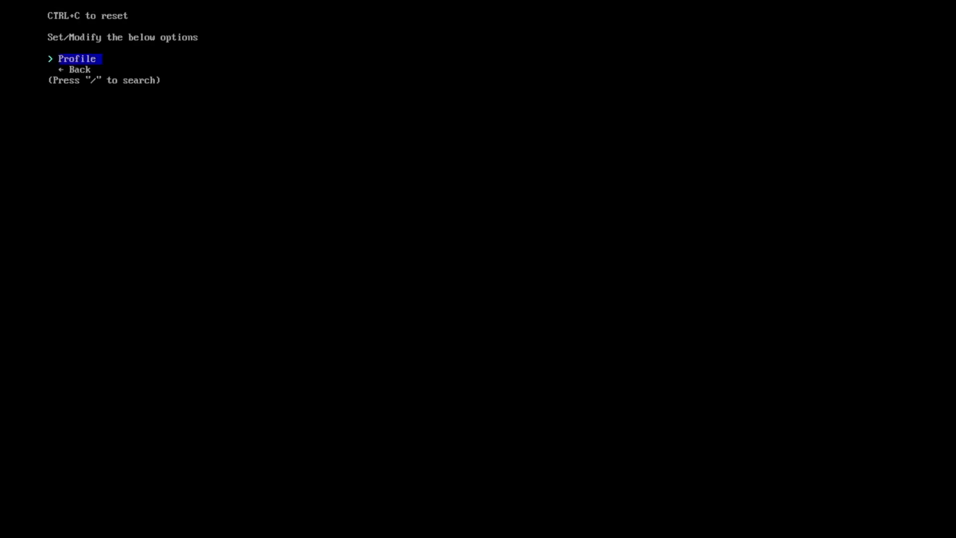
{"action": "key", "text": "Return"}
{"action": "key", "text": "Return"}
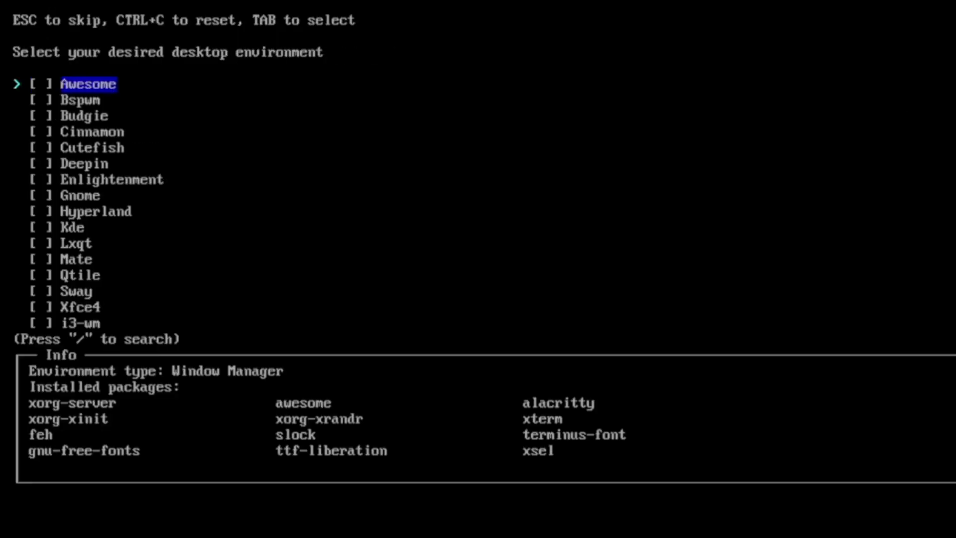
{"action": "key", "text": "Down"}
{"action": "key", "text": "Down"}
{"action": "key", "text": "Down"}
{"action": "key", "text": "Down"}
{"action": "key", "text": "Down"}
{"action": "key", "text": "Down"}
{"action": "key", "text": "Down"}
{"action": "key", "text": "Down"}
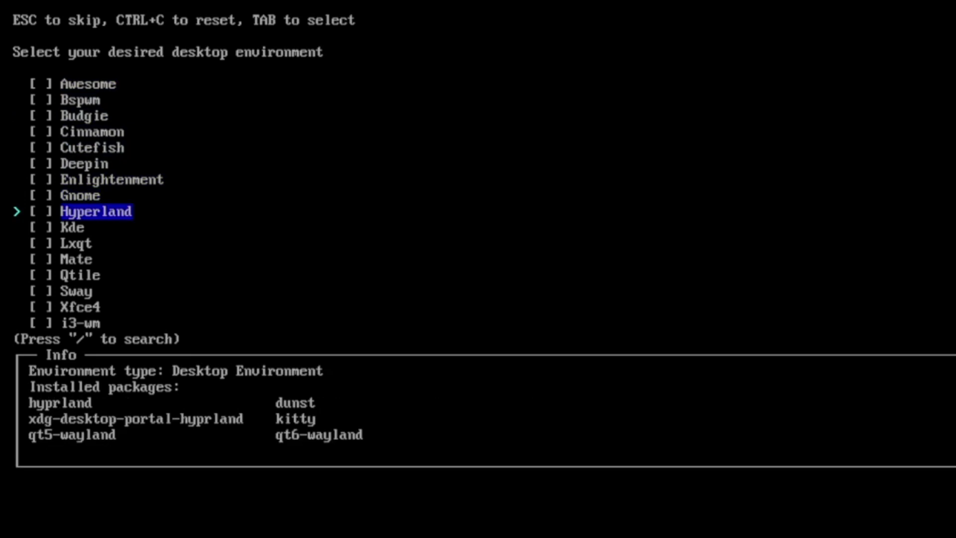
{"action": "key", "text": "Tab"}
{"action": "key", "text": "Return"}
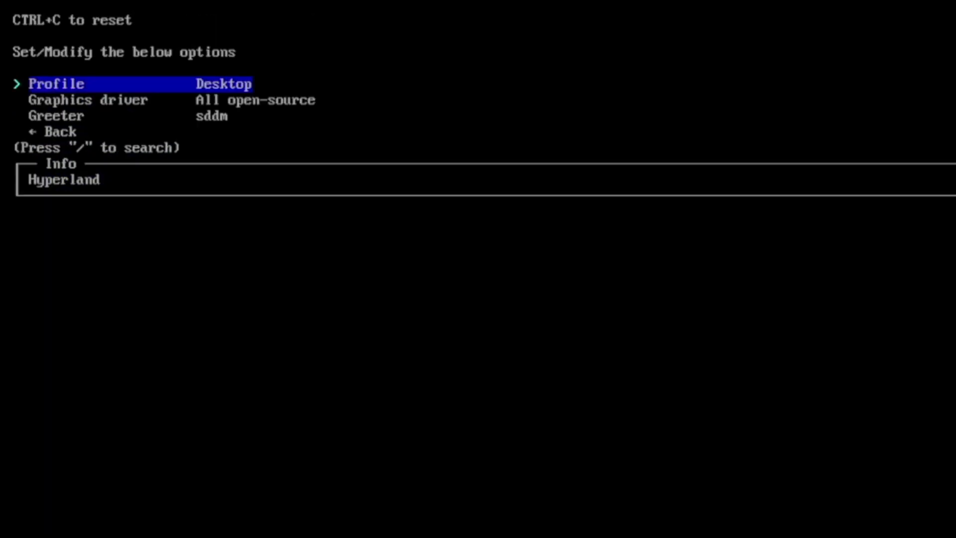
{"action": "key", "text": "Down"}
{"action": "key", "text": "Down"}
{"action": "key", "text": "Down"}
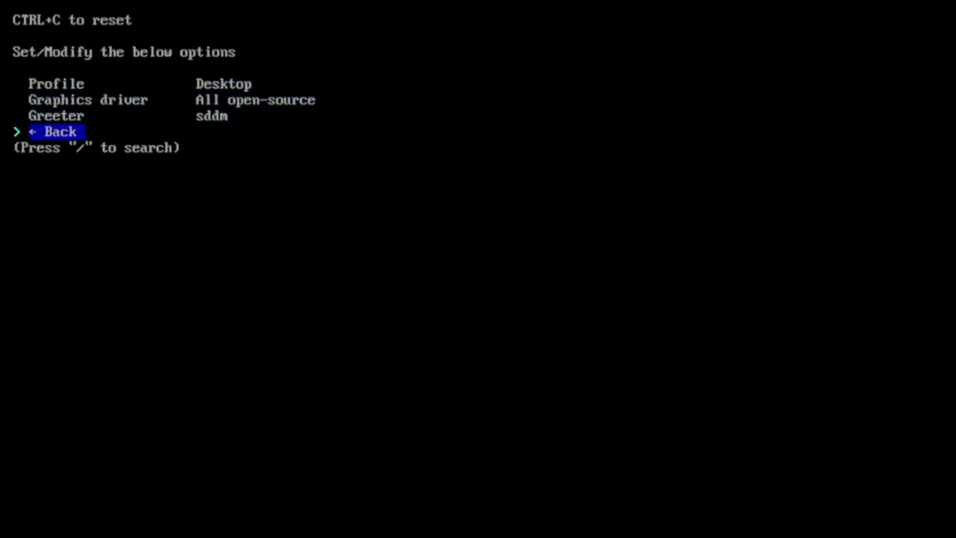
{"action": "key", "text": "Return"}
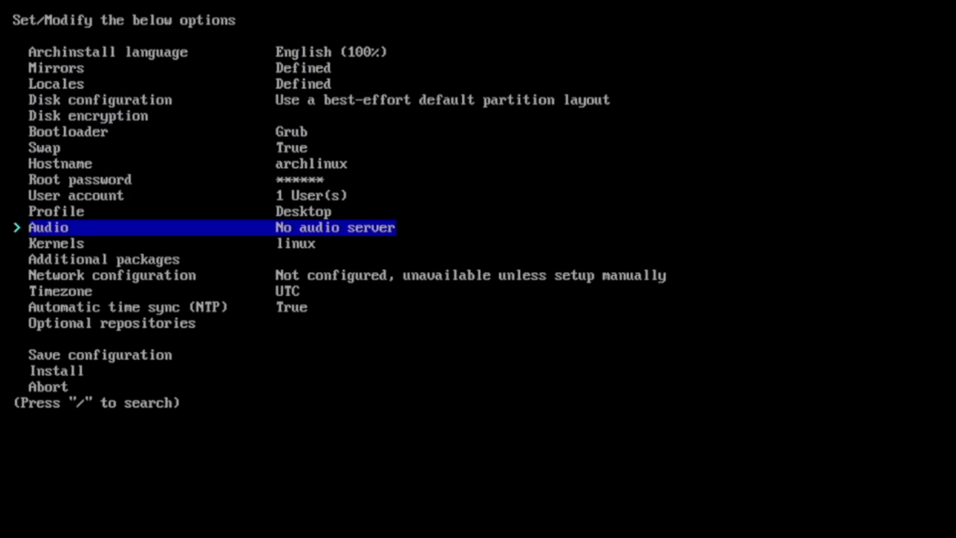
Step: Add packages dolphin, hyprpaper, firefox, wofi, alacritty, waybar and ttf-font-awesome
{"action": "key", "text": "Down"}
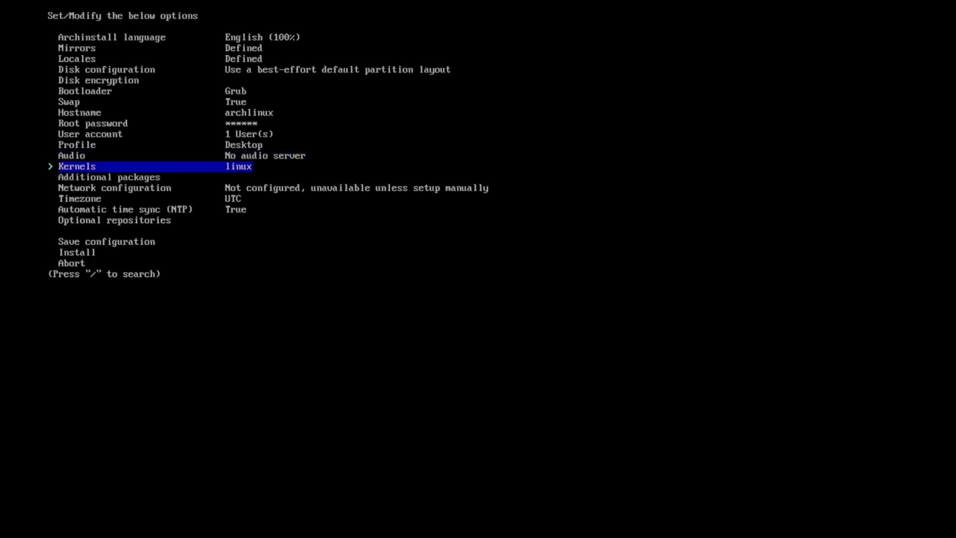
{"action": "key", "text": "Down"}
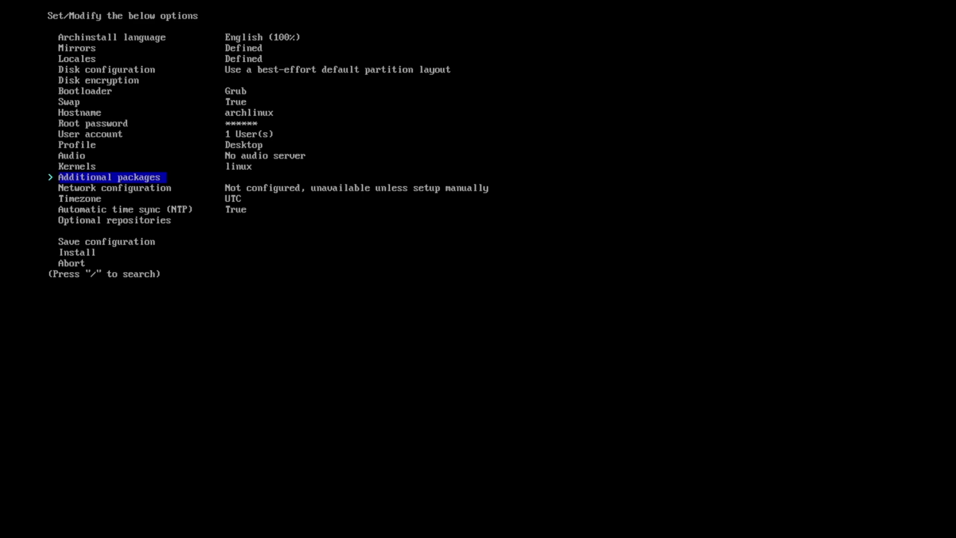
{"action": "key", "text": "Return"}
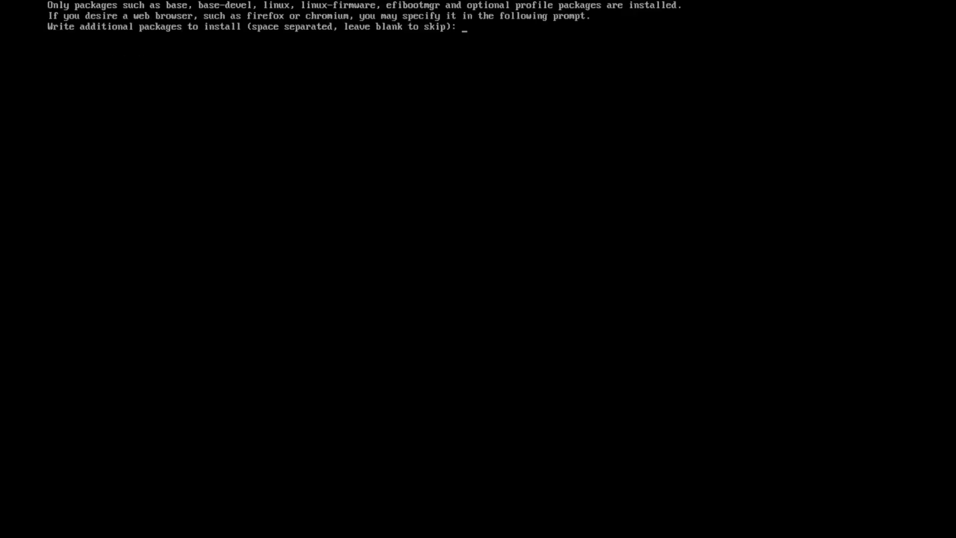
{"action": "type", "text": "dolphin"}
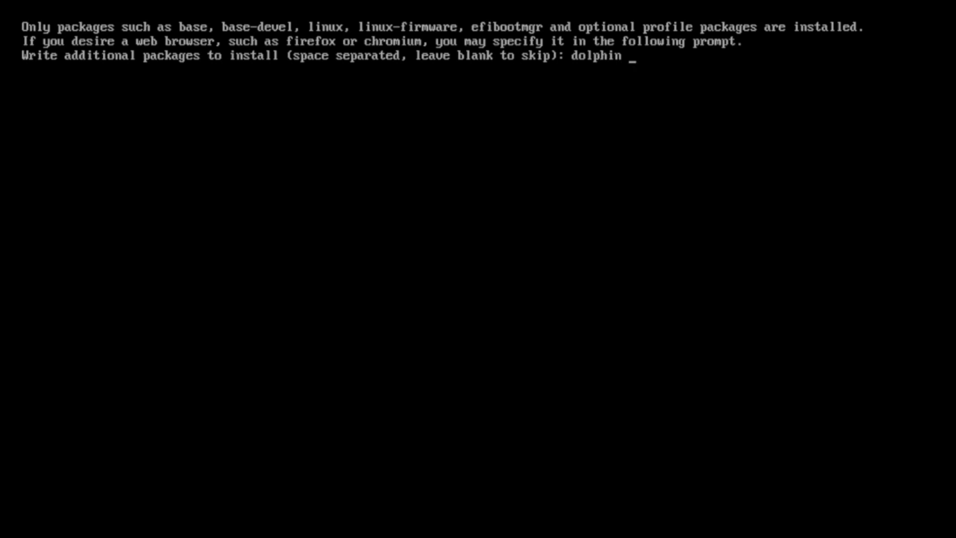
{"action": "type", "text": " hyprpaper"}
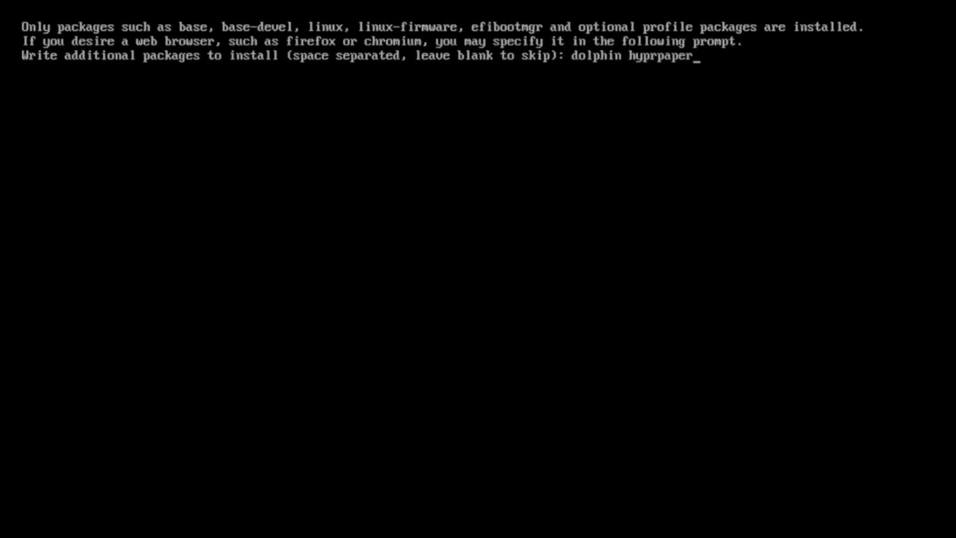
{"action": "type", "text": " firefox wofi"}
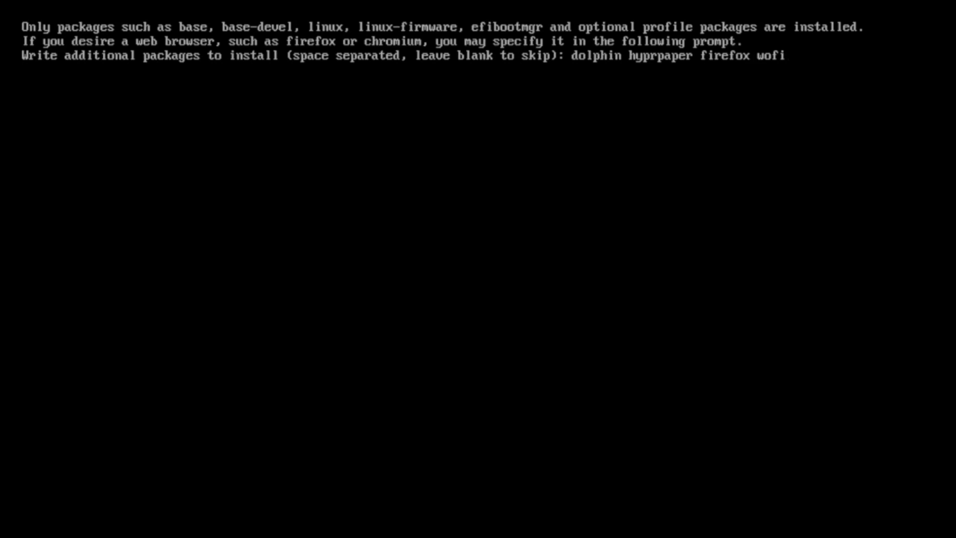
{"action": "type", "text": " alacritty "}
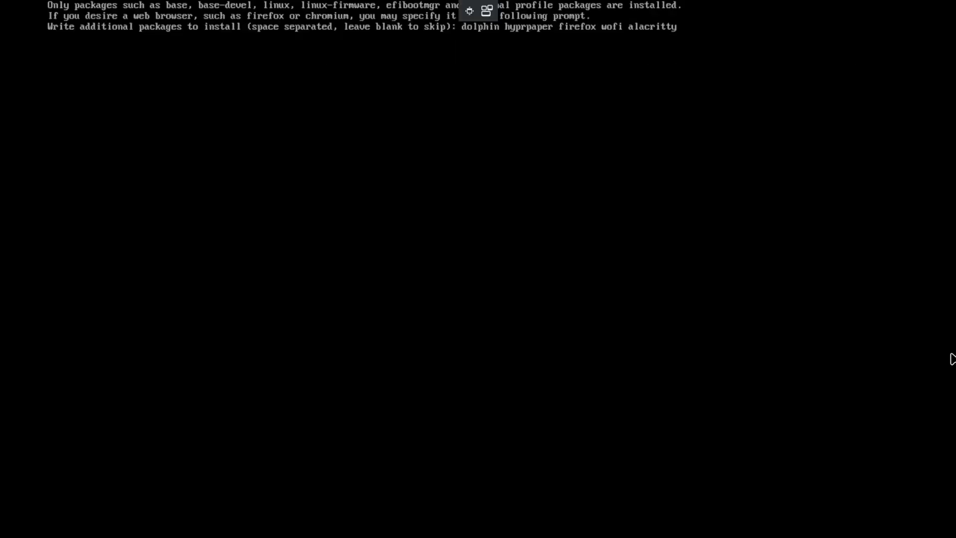
{"action": "type", "text": "wa"}
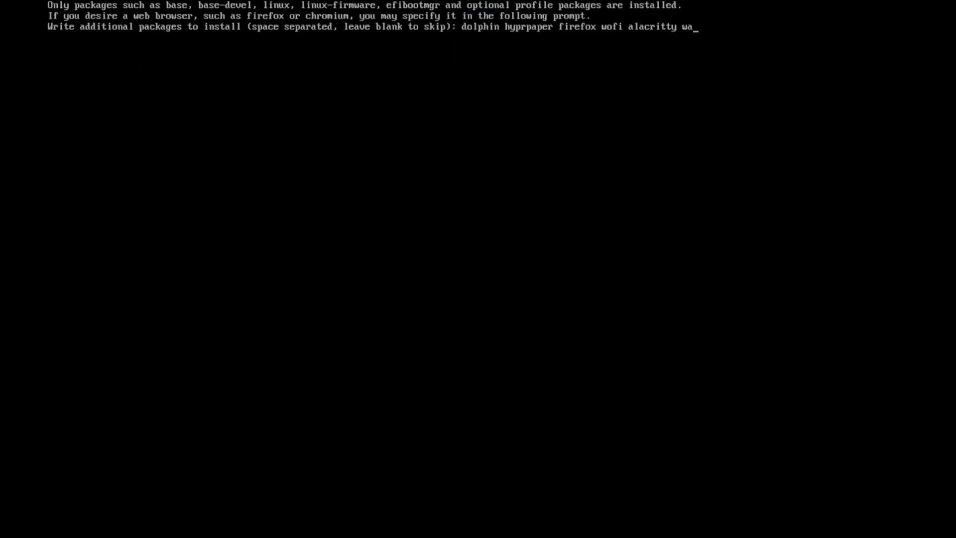
{"action": "type", "text": "ybar"}
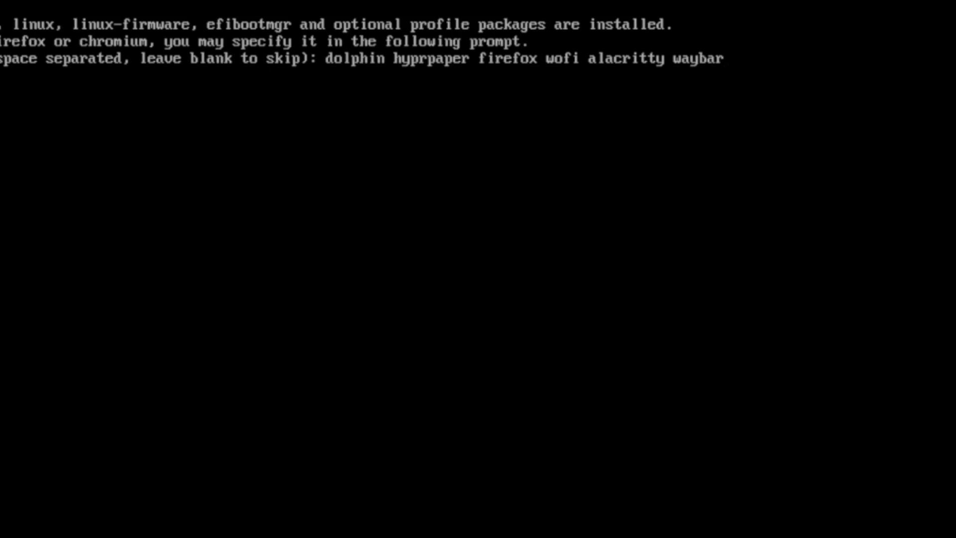
{"action": "type", "text": " ttf-font-awe"}
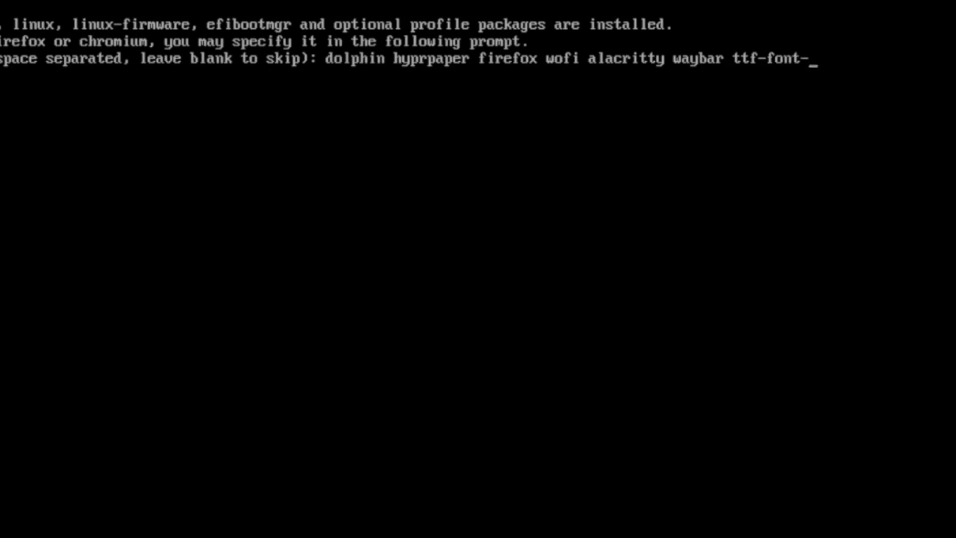
{"action": "type", "text": "some"}
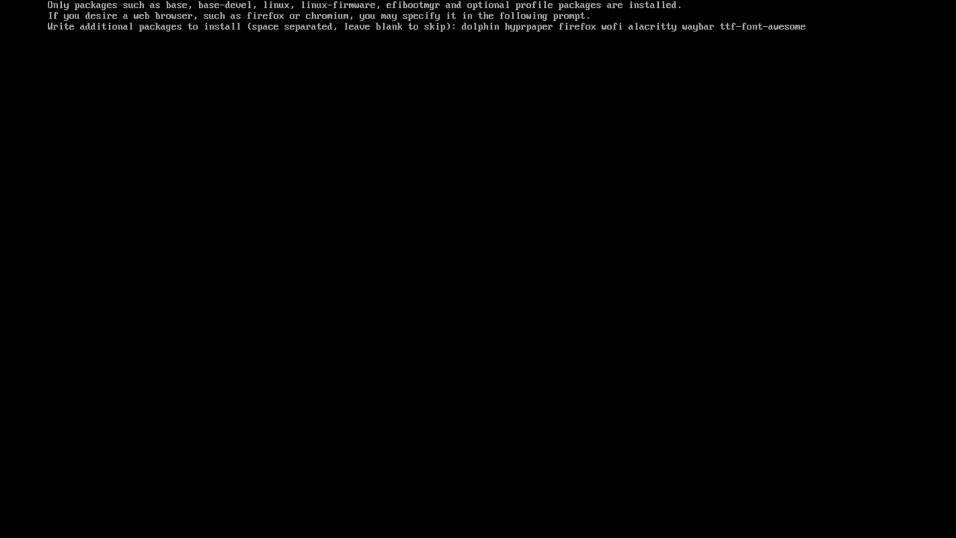
{"action": "key", "text": "Return"}
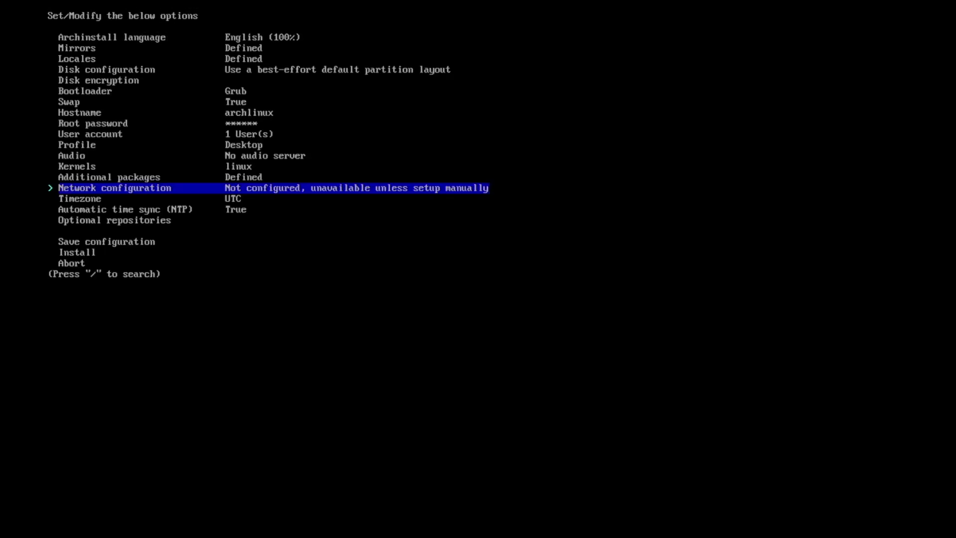
Step: Copy the ISO network setup, choose Europe/Berlin timezone, and start installing
{"action": "key", "text": "Return"}
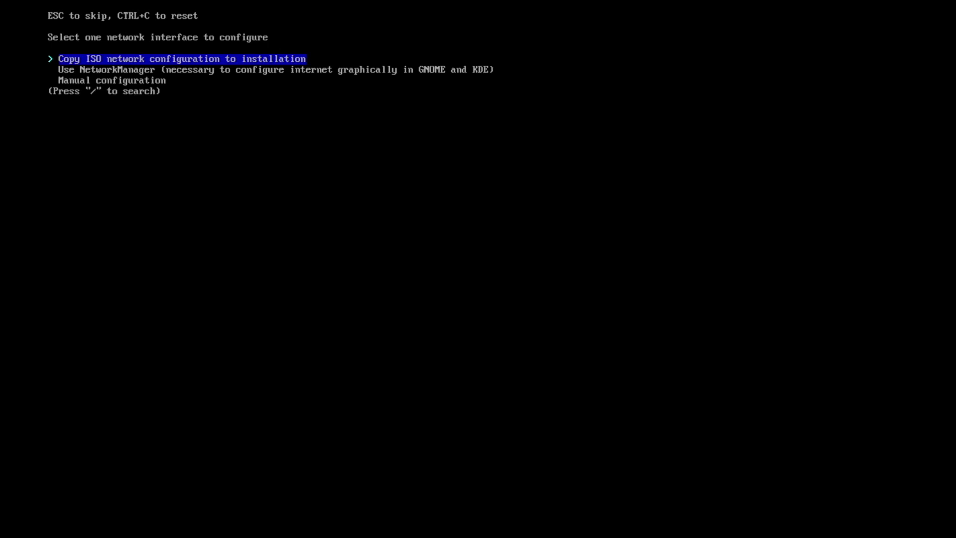
{"action": "key", "text": "Return"}
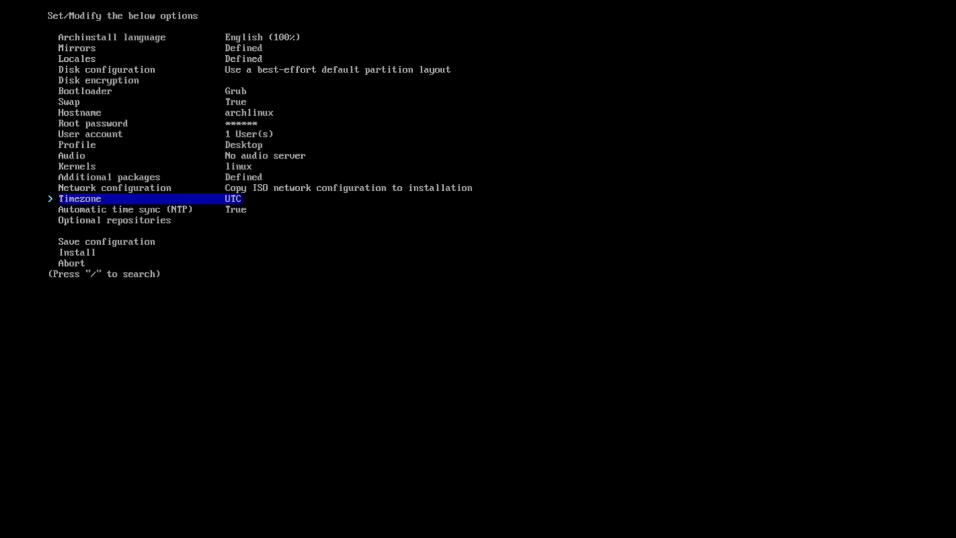
{"action": "key", "text": "Return"}
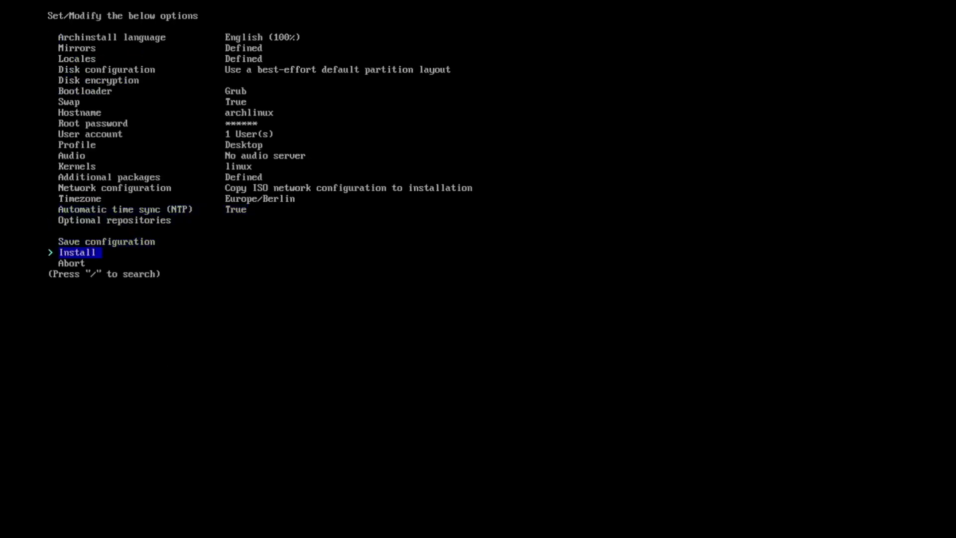
{"action": "key", "text": "Return"}
{"action": "key", "text": "Return"}
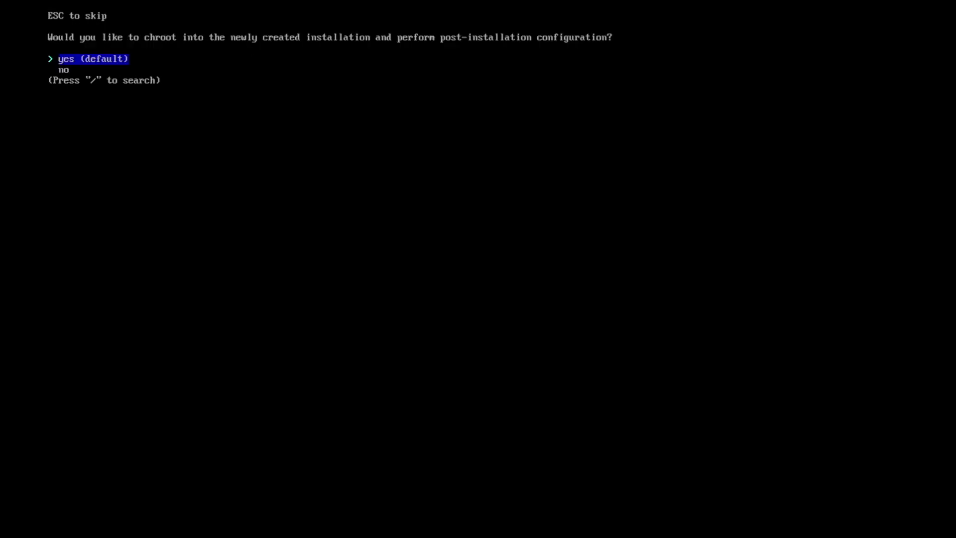
Step: Decline the archinstall chroot, run exit, then power off with shutdown -h now
{"action": "key", "text": "Down"}
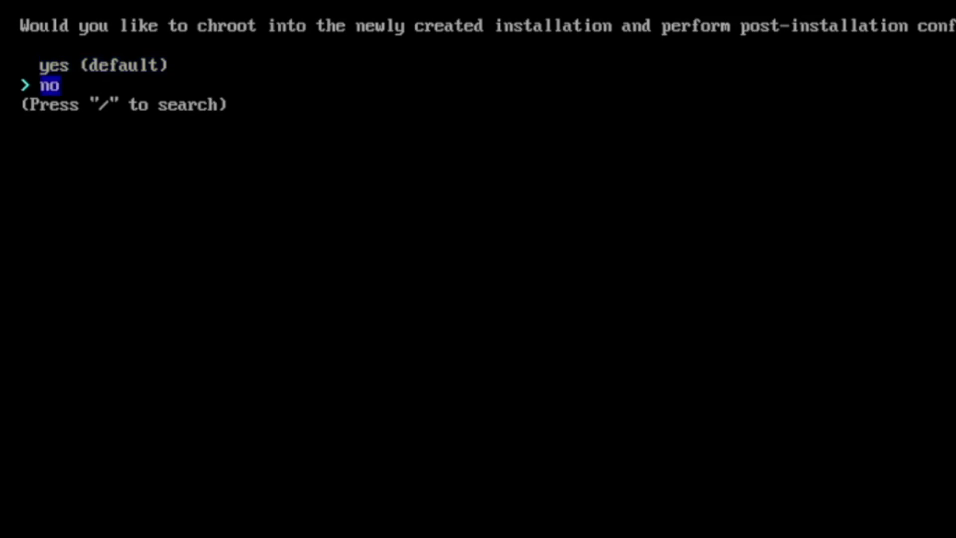
{"action": "key", "text": "Return"}
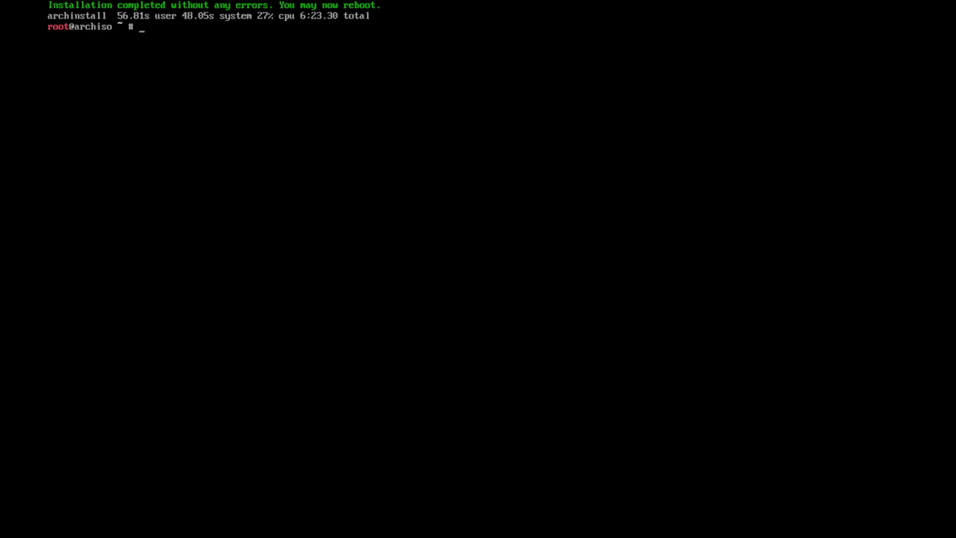
{"action": "type", "text": "exit"}
{"action": "key", "text": "Return"}
{"action": "type", "text": "shutdown"}
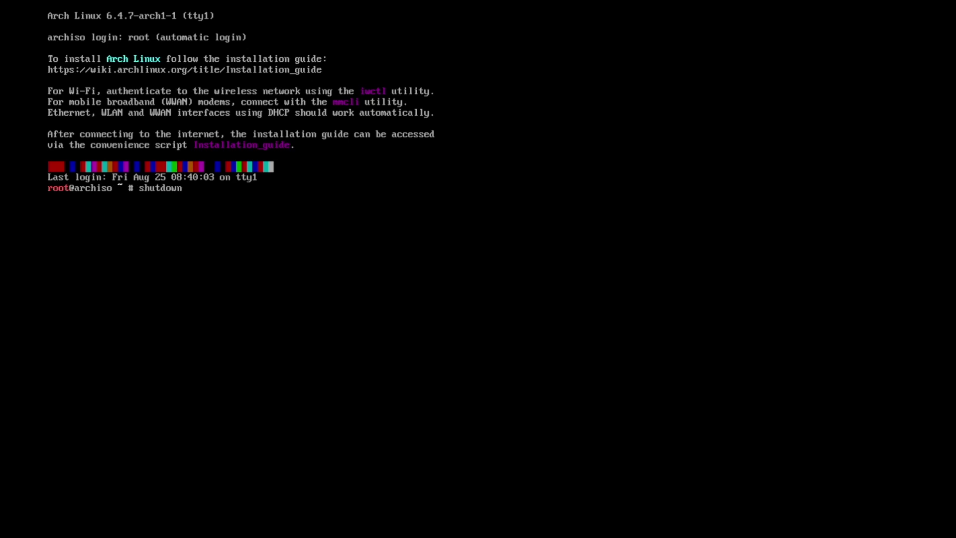
{"action": "type", "text": " -h now"}
{"action": "key", "text": "Return"}
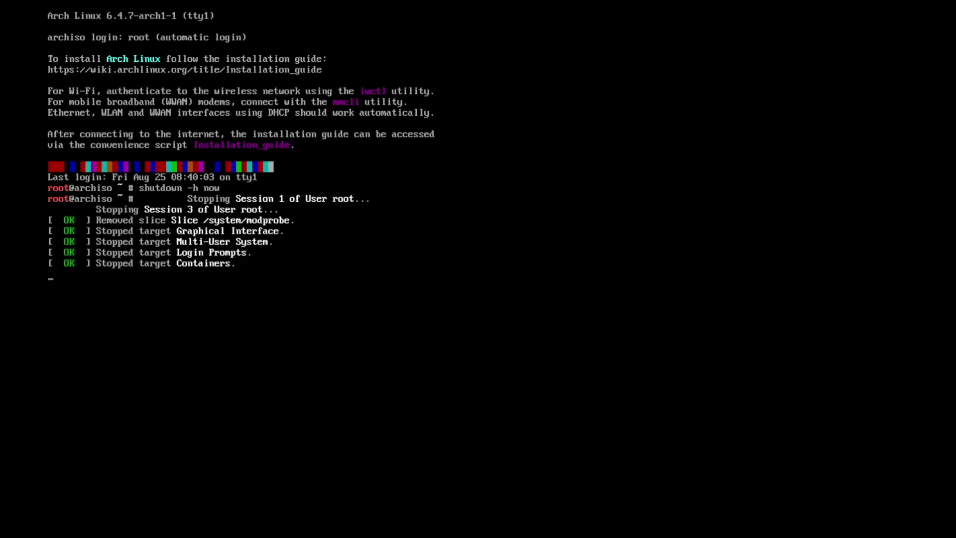
Step: Enable 3D acceleration on the VM's video card and apply it
{"action": "left_click", "coordinate": [277, 47]}
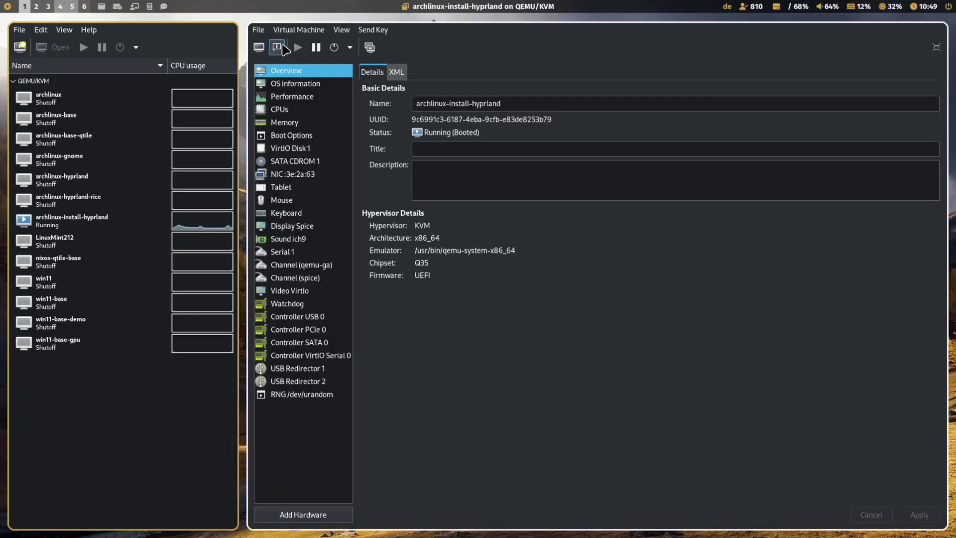
{"action": "left_click", "coordinate": [299, 291]}
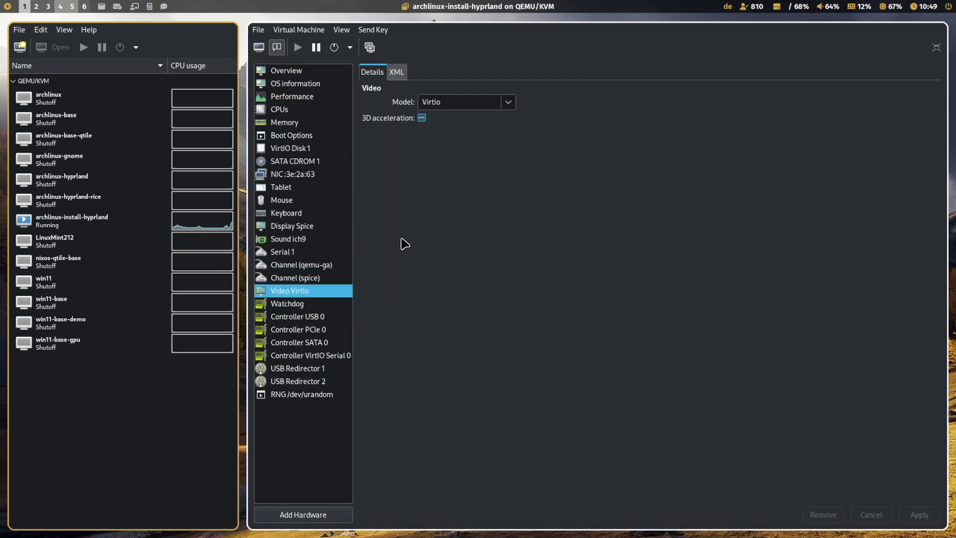
{"action": "left_click", "coordinate": [422, 118]}
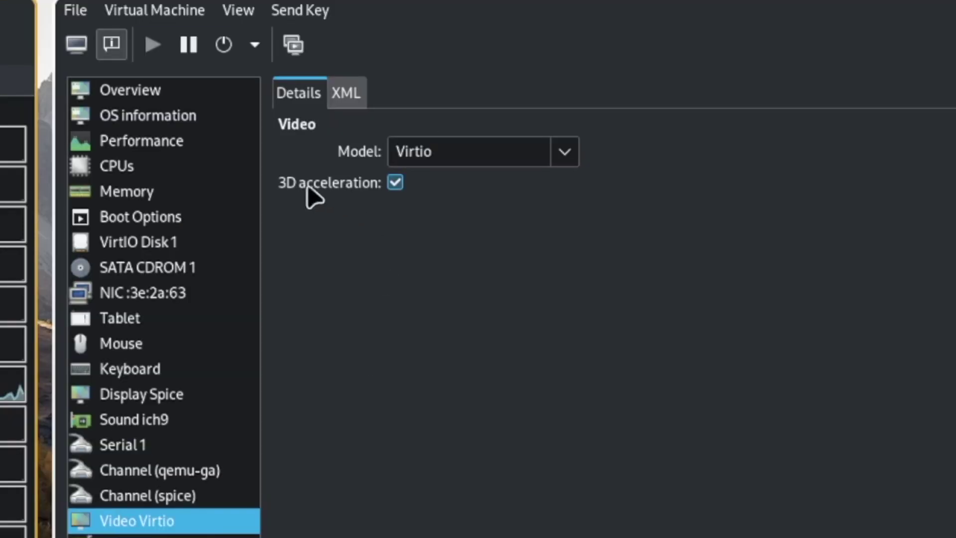
{"action": "left_click", "coordinate": [919, 515]}
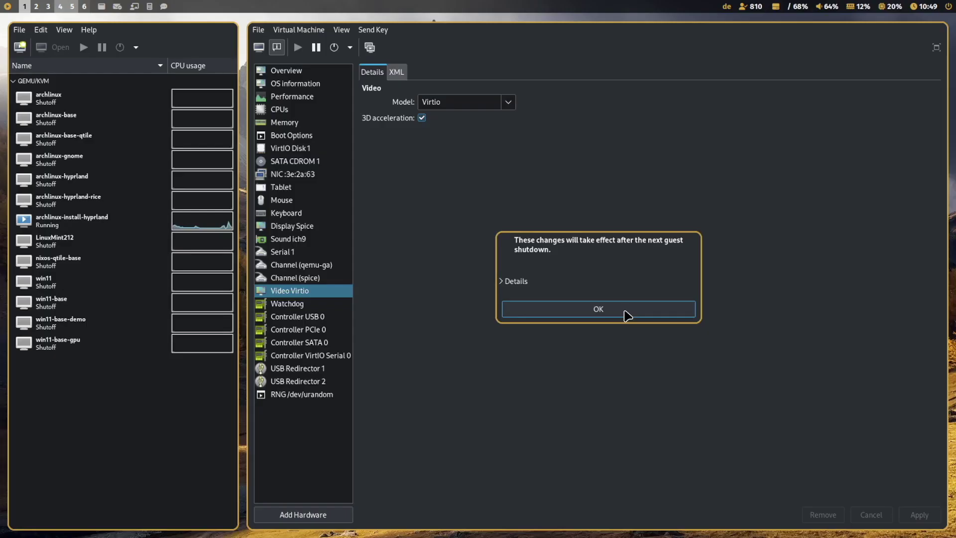
{"action": "left_click", "coordinate": [624, 310]}
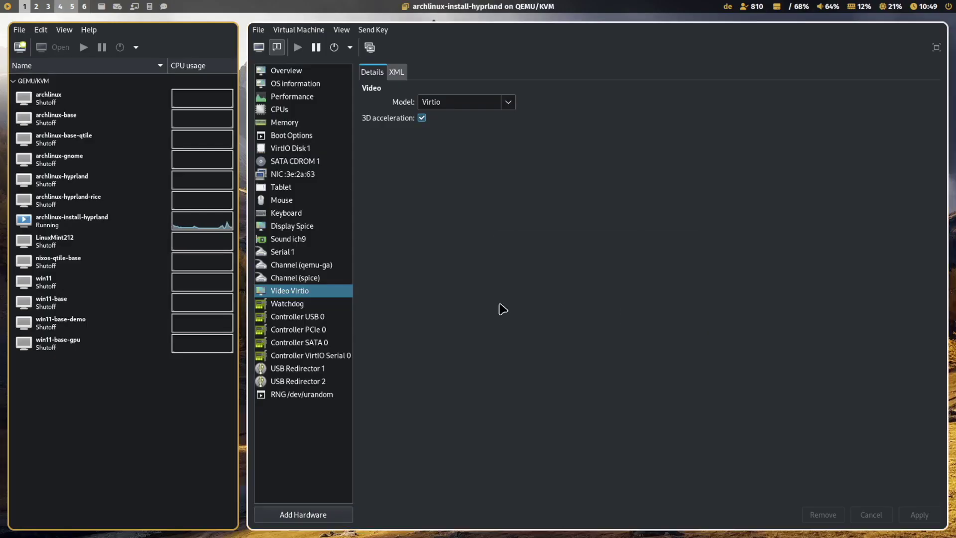
Step: Set the Spice display listen type to None, enable OpenGL, and apply
{"action": "left_click", "coordinate": [324, 226]}
{"action": "left_click", "coordinate": [498, 123]}
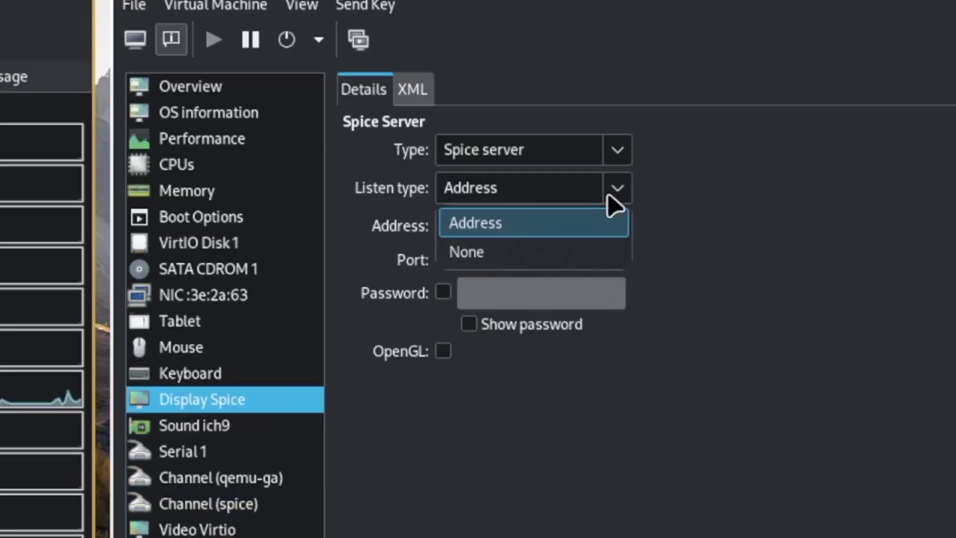
{"action": "left_click", "coordinate": [486, 159]}
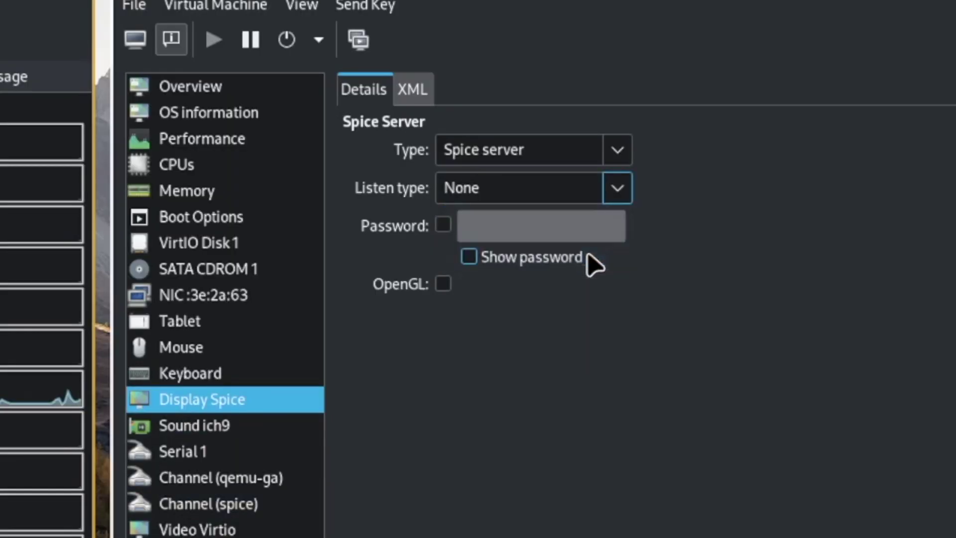
{"action": "left_click", "coordinate": [443, 284]}
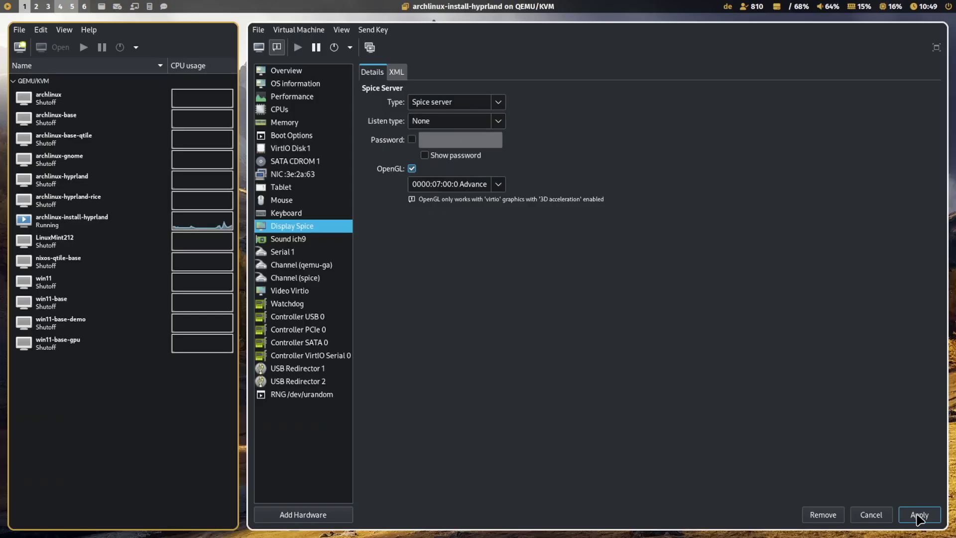
{"action": "left_click", "coordinate": [919, 514]}
{"action": "left_click", "coordinate": [596, 309]}
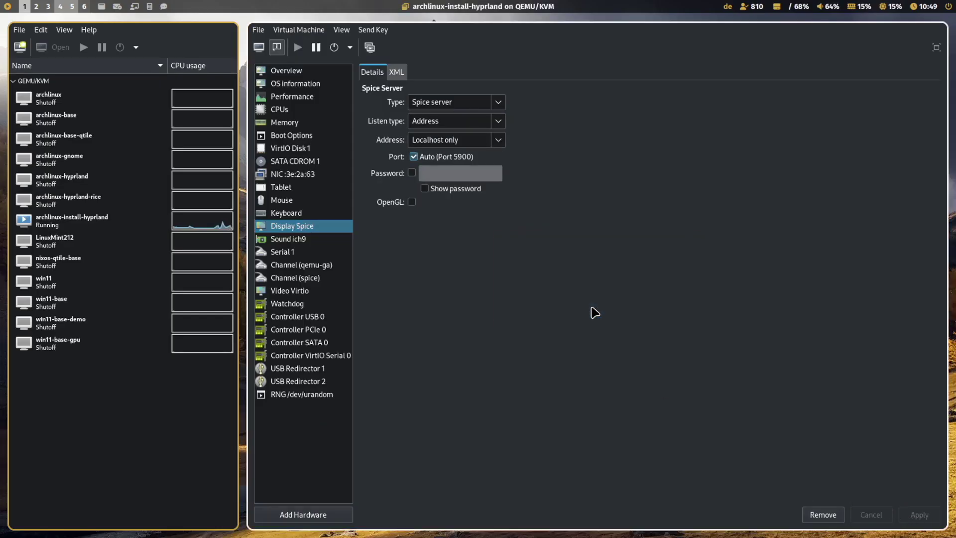
Step: Uncheck SATA CDROM 1 in the boot device order so only VirtIO Disk 1 boots
{"action": "left_click", "coordinate": [306, 162]}
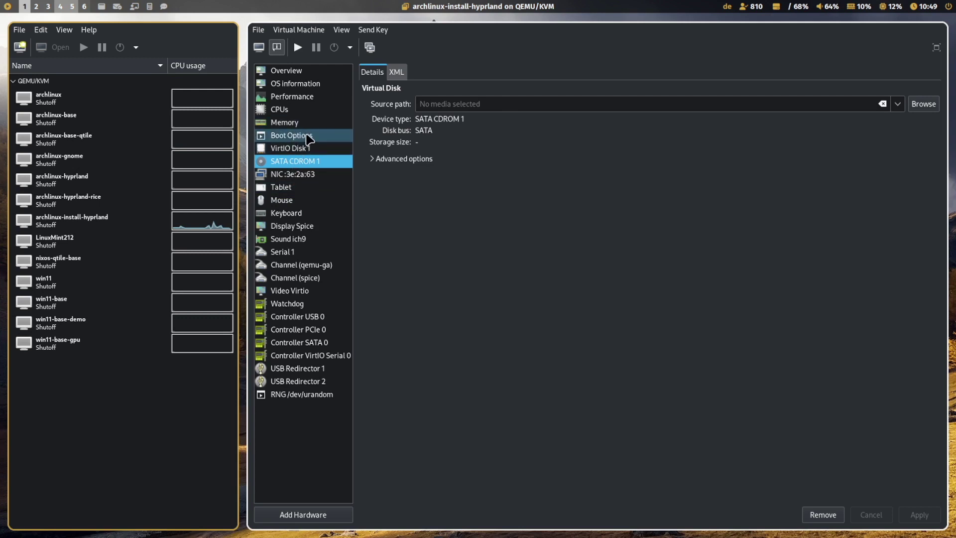
{"action": "left_click", "coordinate": [303, 138]}
{"action": "left_click", "coordinate": [374, 149]}
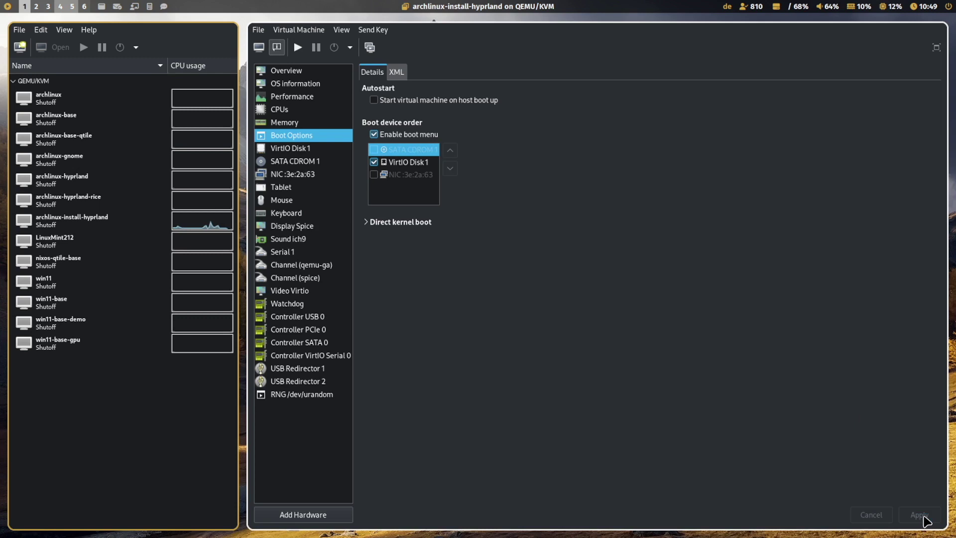
{"action": "left_click", "coordinate": [924, 517]}
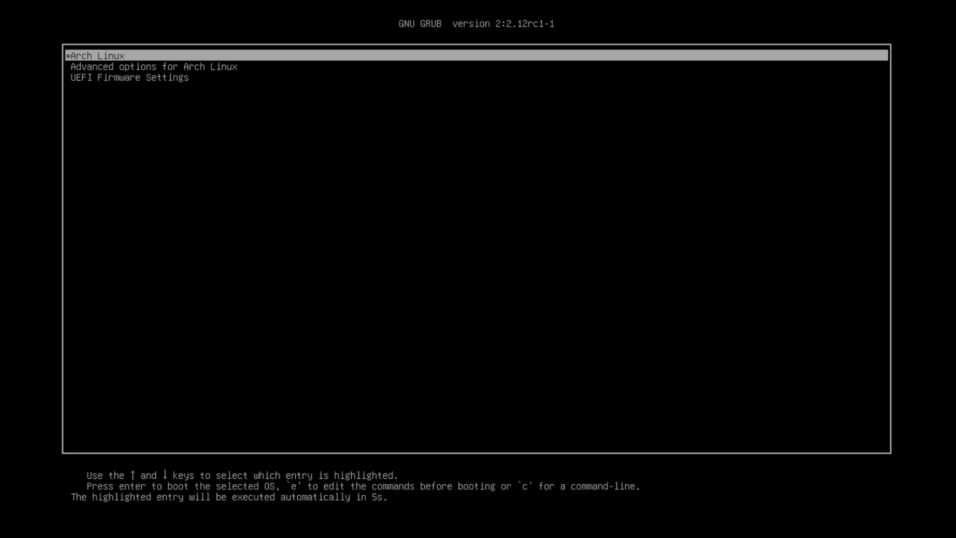
Step: Boot Arch Linux from GRUB and log in with the user's password, fixing a typo
{"action": "key", "text": "Return"}
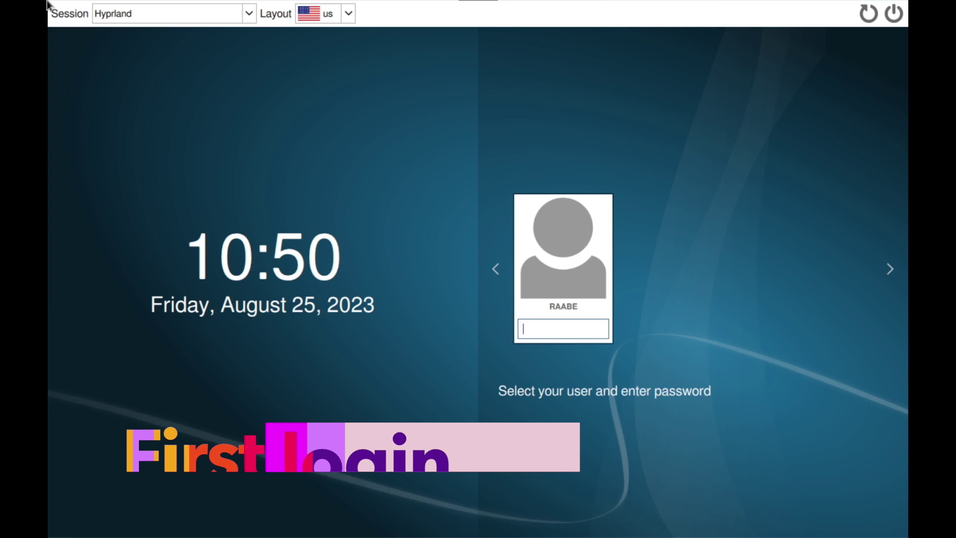
{"action": "type", "text": "****"}
{"action": "key", "text": "BackSpace"}
{"action": "key", "text": "BackSpace"}
{"action": "key", "text": "BackSpace"}
{"action": "key", "text": "BackSpace"}
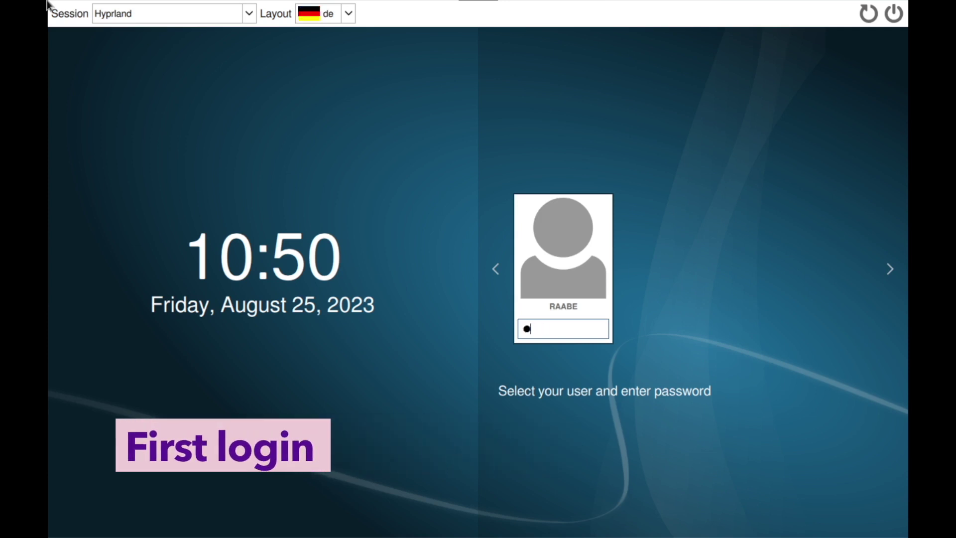
{"action": "type", "text": "*******"}
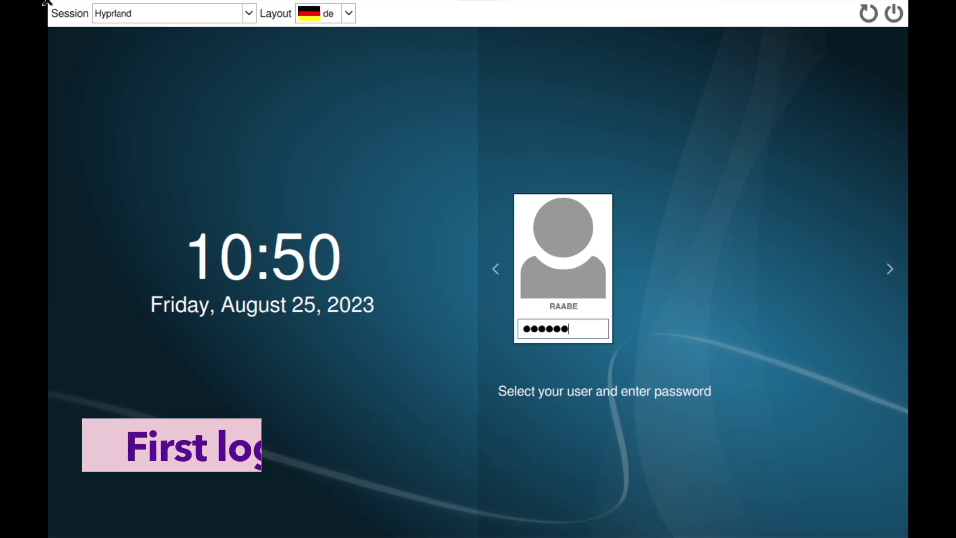
{"action": "key", "text": "Return"}
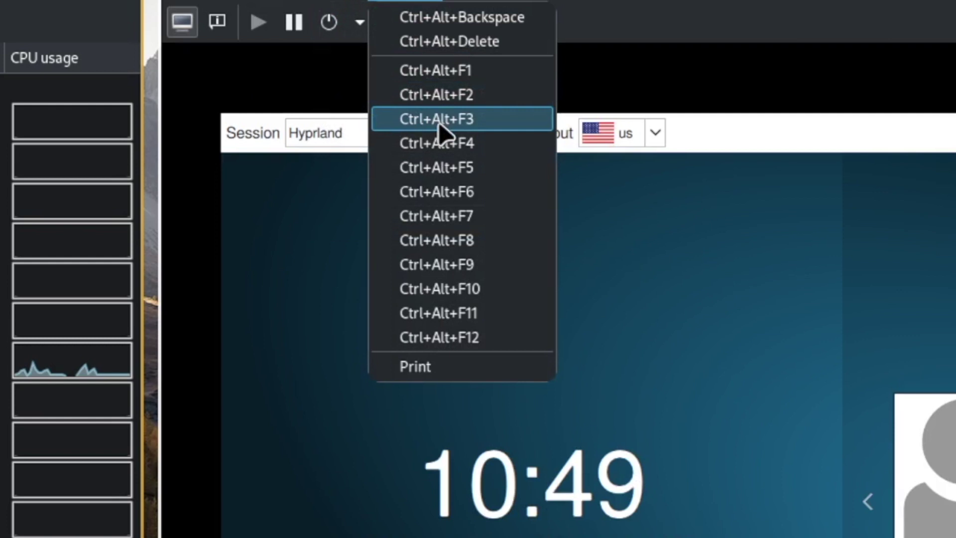
Step: Switch the VM to the tty3 console and enter the username at the login prompt
{"action": "left_click", "coordinate": [440, 126]}
{"action": "type", "text": "raabe"}
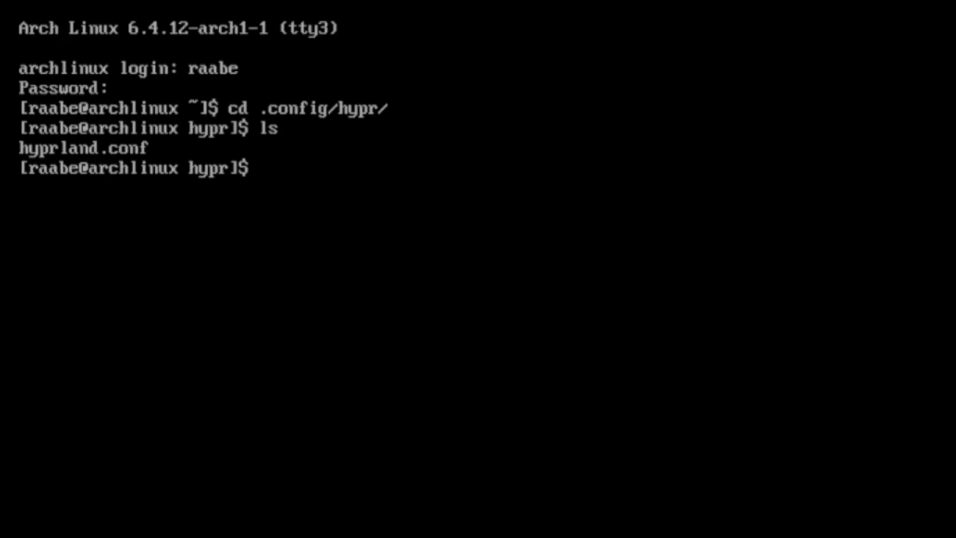
Step: Open hyprland.conf in Vim and delete the autogenerated warning line
{"action": "type", "text": "vim hy"}
{"action": "key", "text": "Tab"}
{"action": "key", "text": "Return"}
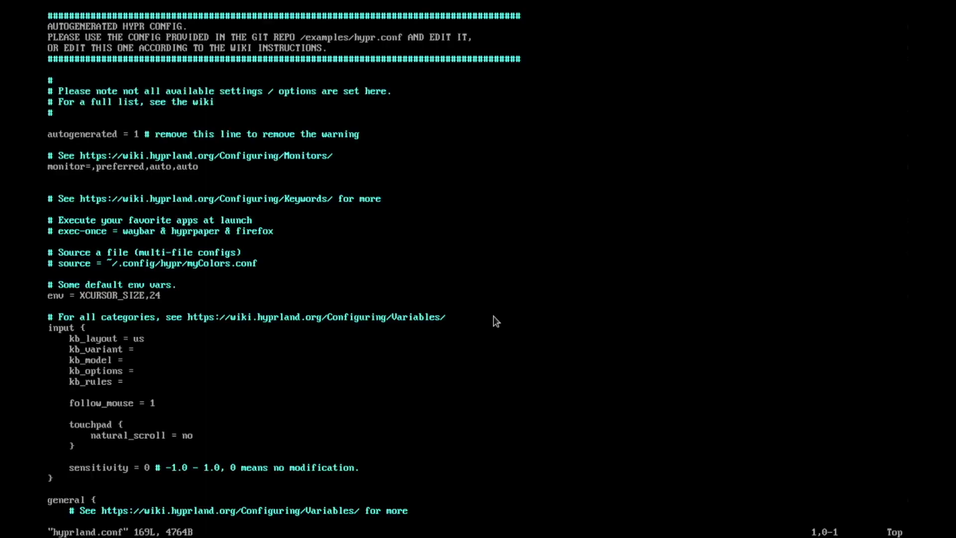
{"action": "key", "text": "Down"}
{"action": "key", "text": "Down"}
{"action": "key", "text": "Down"}
{"action": "key", "text": "Down"}
{"action": "key", "text": "Down"}
{"action": "key", "text": "Down"}
{"action": "key", "text": "Down"}
{"action": "key", "text": "Down"}
{"action": "key", "text": "Down"}
{"action": "key", "text": "Down"}
{"action": "key", "text": "i"}
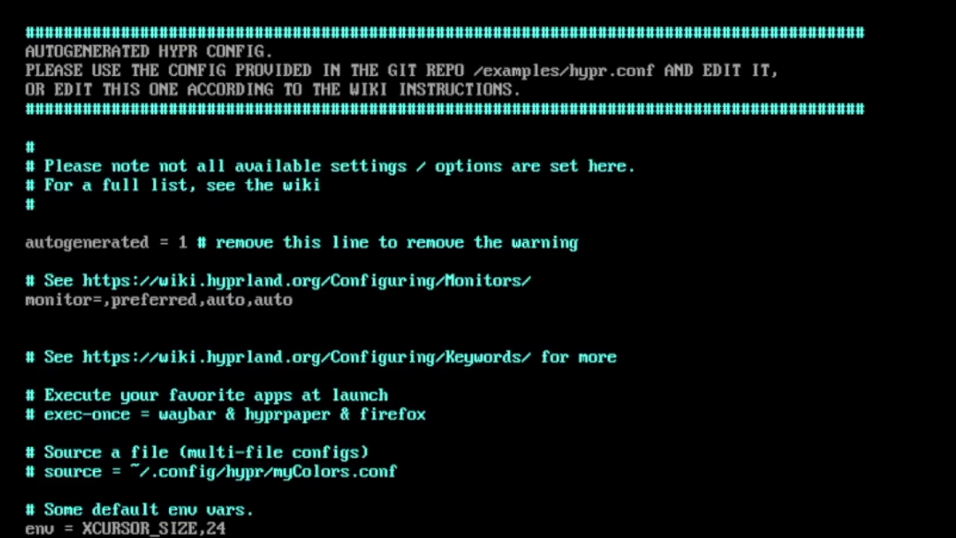
{"action": "key", "text": "d"}
{"action": "key", "text": "d"}
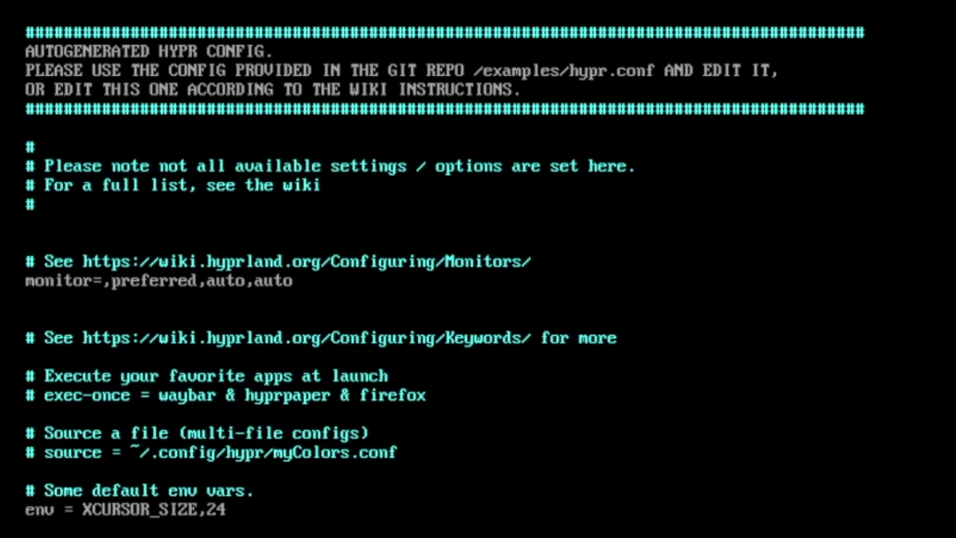
{"action": "key", "text": "d"}
{"action": "key", "text": "d"}
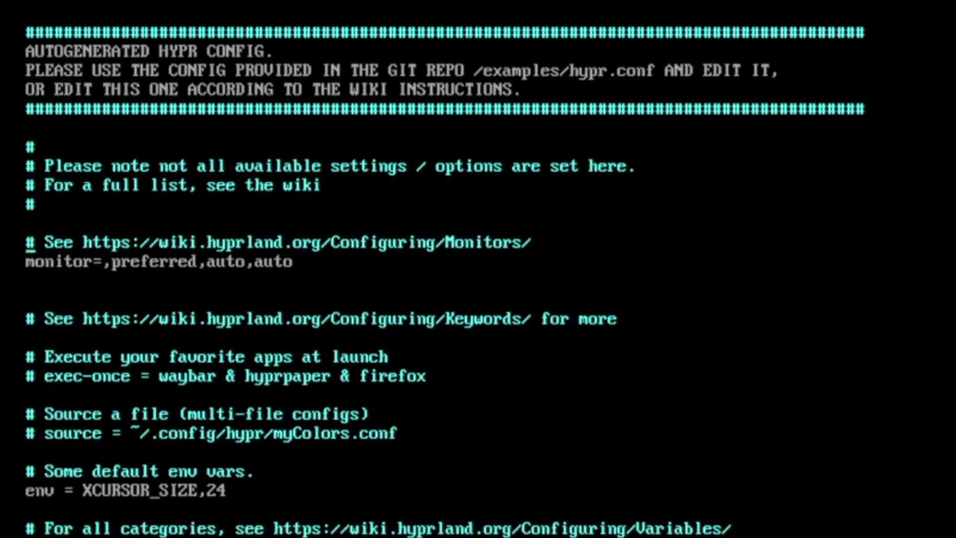
Step: Change the monitor line to ,1920x1080,auto,1
{"action": "key", "text": "j"}
{"action": "key", "text": "l"}
{"action": "key", "text": "w"}
{"action": "key", "text": "w"}
{"action": "key", "text": "x"}
{"action": "key", "text": "x"}
{"action": "key", "text": "x"}
{"action": "key", "text": "x"}
{"action": "key", "text": "x"}
{"action": "key", "text": "x"}
{"action": "key", "text": "x"}
{"action": "key", "text": "x"}
{"action": "type", "text": "xi"}
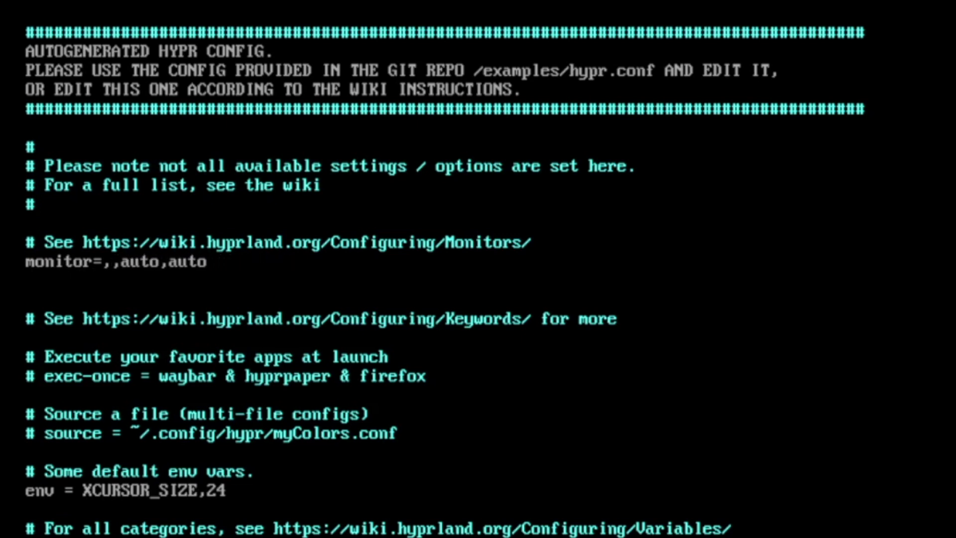
{"action": "type", "text": "19"}
{"action": "type", "text": "20x10"}
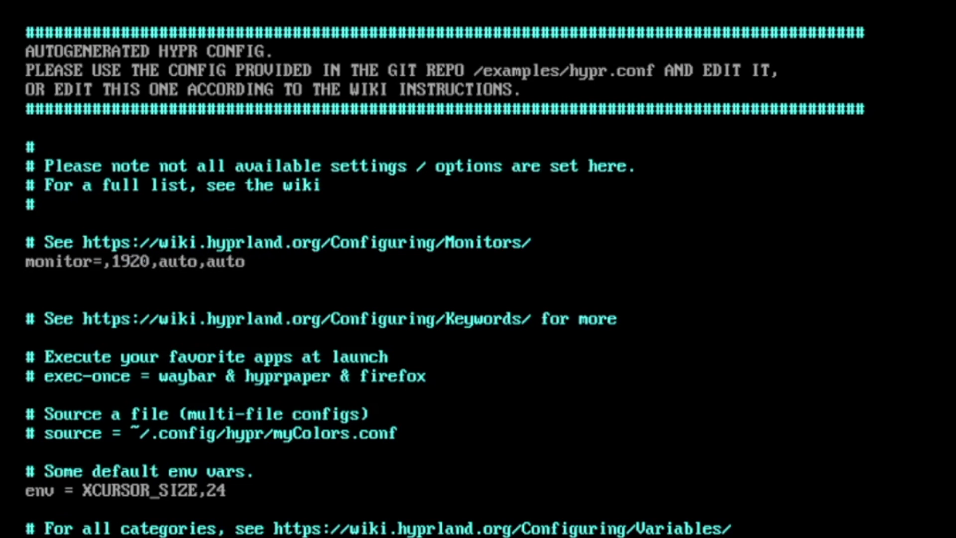
{"action": "type", "text": "80"}
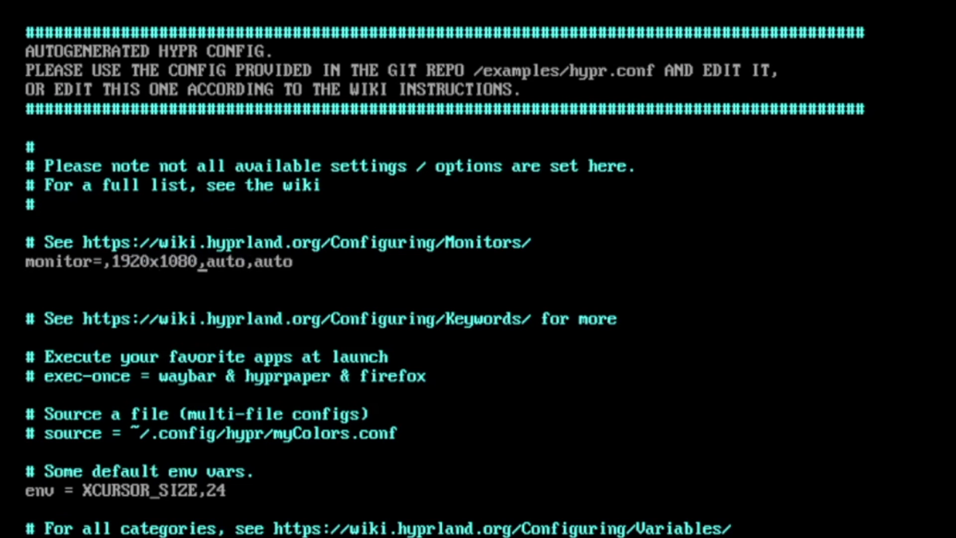
{"action": "key", "text": "End"}
{"action": "key", "text": "BackSpace"}
{"action": "key", "text": "BackSpace"}
{"action": "key", "text": "BackSpace"}
{"action": "key", "text": "BackSpace"}
{"action": "type", "text": "1"}
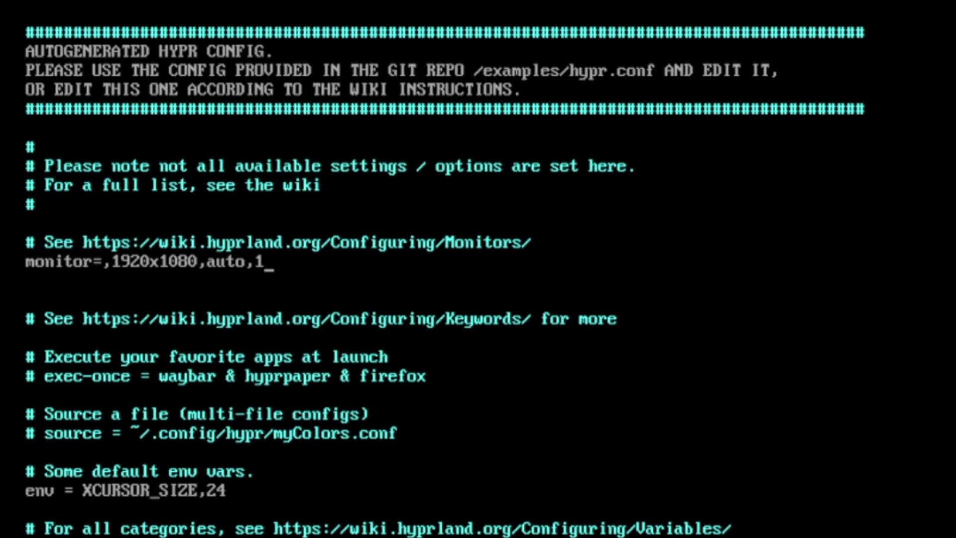
Step: Uncomment the exec-once autostart line and set kb_layout to de
{"action": "key", "text": "Down"}
{"action": "key", "text": "Down"}
{"action": "key", "text": "Down"}
{"action": "key", "text": "Down"}
{"action": "key", "text": "Down"}
{"action": "key", "text": "Down"}
{"action": "key", "text": "x"}
{"action": "key", "text": "x"}
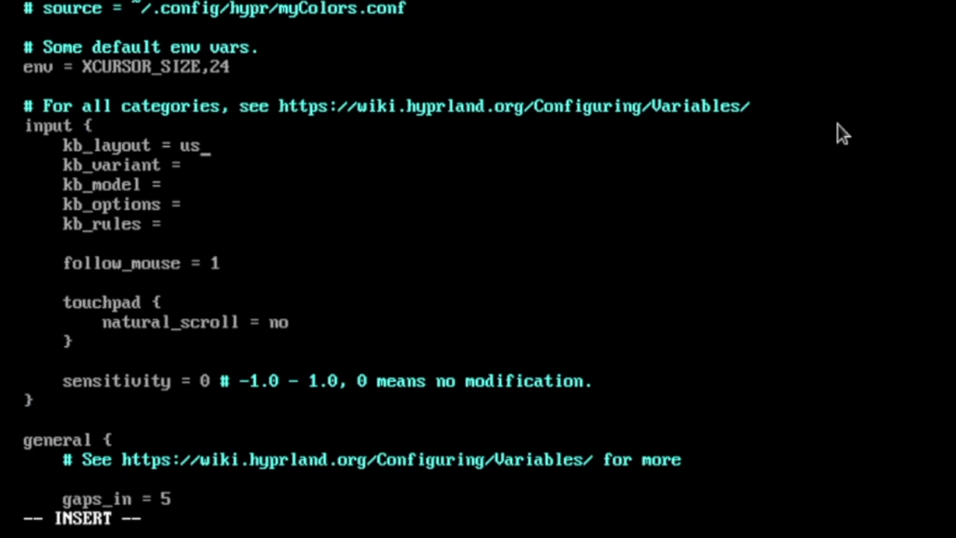
{"action": "key", "text": "BackSpace"}
{"action": "key", "text": "BackSpace"}
{"action": "type", "text": "de"}
Step: Rebind the terminal shortcut from Q to RETURN and replace kitty with alacritty
{"action": "key", "text": "Down"}
{"action": "key", "text": "Down"}
{"action": "key", "text": "Down"}
{"action": "key", "text": "Down"}
{"action": "key", "text": "Down"}
{"action": "key", "text": "Down"}
{"action": "key", "text": "Down"}
{"action": "key", "text": "Down"}
{"action": "key", "text": "Down"}
{"action": "key", "text": "Down"}
{"action": "key", "text": "Down"}
{"action": "key", "text": "Down"}
{"action": "key", "text": "Down"}
{"action": "key", "text": "Down"}
{"action": "key", "text": "Down"}
{"action": "key", "text": "Down"}
{"action": "key", "text": "Down"}
{"action": "key", "text": "Down"}
{"action": "key", "text": "Down"}
{"action": "key", "text": "Down"}
{"action": "key", "text": "Down"}
{"action": "key", "text": "Down"}
{"action": "key", "text": "Down"}
{"action": "key", "text": "Down"}
{"action": "key", "text": "Down"}
{"action": "key", "text": "Down"}
{"action": "key", "text": "Down"}
{"action": "key", "text": "Down"}
{"action": "key", "text": "Down"}
{"action": "key", "text": "Down"}
{"action": "key", "text": "Down"}
{"action": "key", "text": "Down"}
{"action": "key", "text": "Down"}
{"action": "key", "text": "Down"}
{"action": "key", "text": "Down"}
{"action": "key", "text": "Down"}
{"action": "key", "text": "Down"}
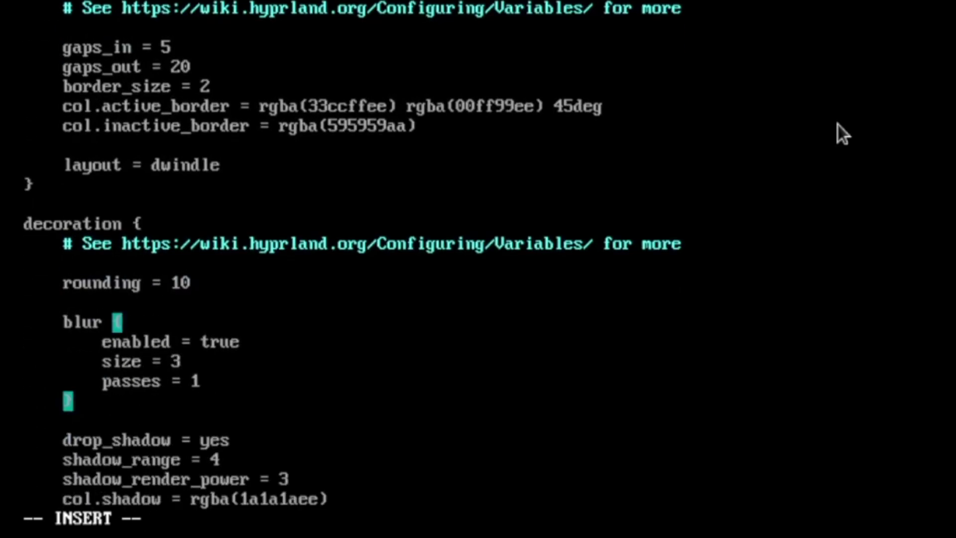
{"action": "key", "text": "Down"}
{"action": "key", "text": "Down"}
{"action": "key", "text": "Down"}
{"action": "key", "text": "Down"}
{"action": "key", "text": "Down"}
{"action": "key", "text": "Down"}
{"action": "key", "text": "Down"}
{"action": "key", "text": "Down"}
{"action": "key", "text": "Down"}
{"action": "key", "text": "Down"}
{"action": "key", "text": "Down"}
{"action": "key", "text": "Down"}
{"action": "key", "text": "Down"}
{"action": "key", "text": "Down"}
{"action": "key", "text": "Down"}
{"action": "key", "text": "Down"}
{"action": "key", "text": "Down"}
{"action": "key", "text": "Down"}
{"action": "key", "text": "Down"}
{"action": "key", "text": "Down"}
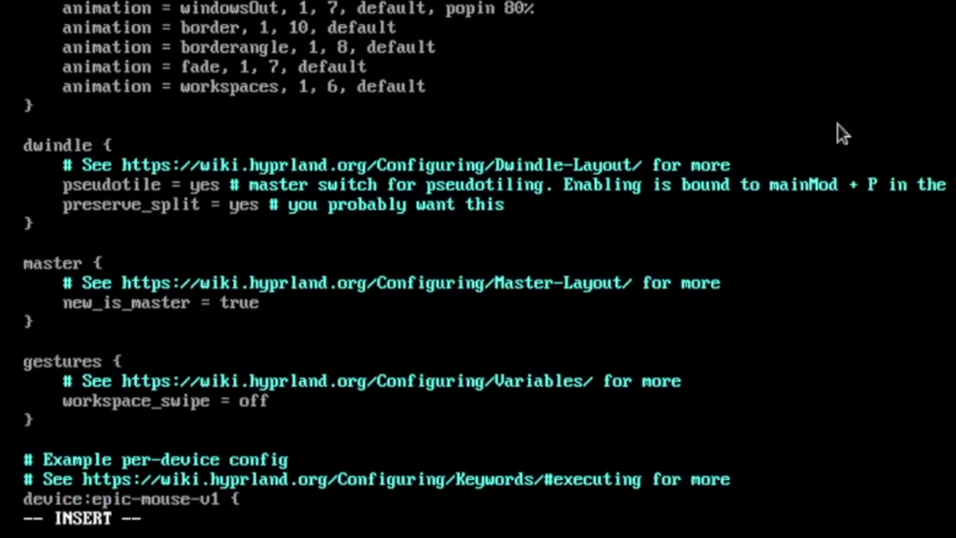
{"action": "key", "text": "Down"}
{"action": "key", "text": "Down"}
{"action": "key", "text": "Down"}
{"action": "key", "text": "Down"}
{"action": "key", "text": "Down"}
{"action": "key", "text": "Down"}
{"action": "key", "text": "Down"}
{"action": "key", "text": "Down"}
{"action": "key", "text": "Down"}
{"action": "key", "text": "Down"}
{"action": "key", "text": "Down"}
{"action": "key", "text": "Down"}
{"action": "key", "text": "Down"}
{"action": "key", "text": "Down"}
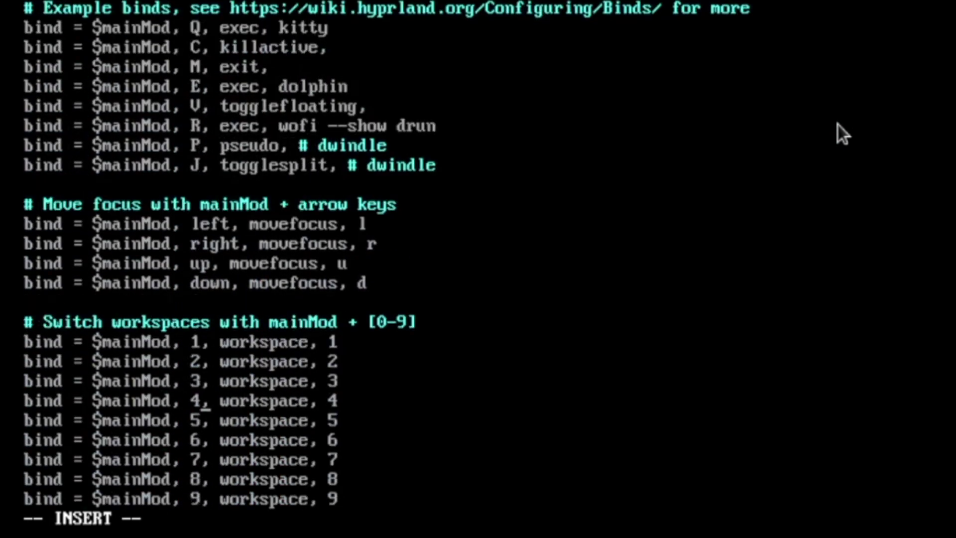
{"action": "key", "text": "Up"}
{"action": "key", "text": "Up"}
{"action": "key", "text": "Up"}
{"action": "key", "text": "Up"}
{"action": "key", "text": "Up"}
{"action": "key", "text": "Up"}
{"action": "key", "text": "Up"}
{"action": "key", "text": "Up"}
{"action": "key", "text": "Up"}
{"action": "key", "text": "Up"}
{"action": "key", "text": "Up"}
{"action": "key", "text": "Up"}
{"action": "key", "text": "Up"}
{"action": "key", "text": "Up"}
{"action": "key", "text": "Up"}
{"action": "key", "text": "Up"}
{"action": "key", "text": "Up"}
{"action": "key", "text": "Up"}
{"action": "key", "text": "Up"}
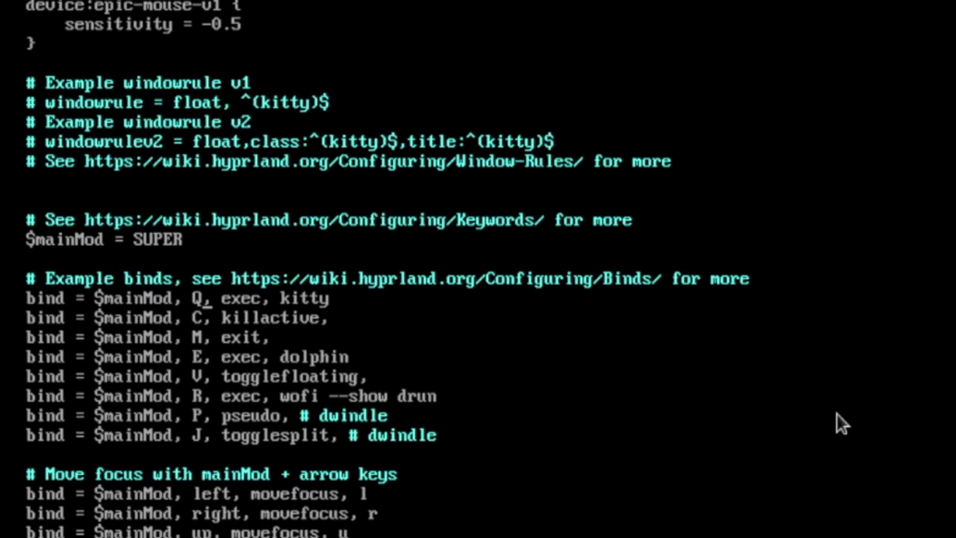
{"action": "key", "text": "BackSpace"}
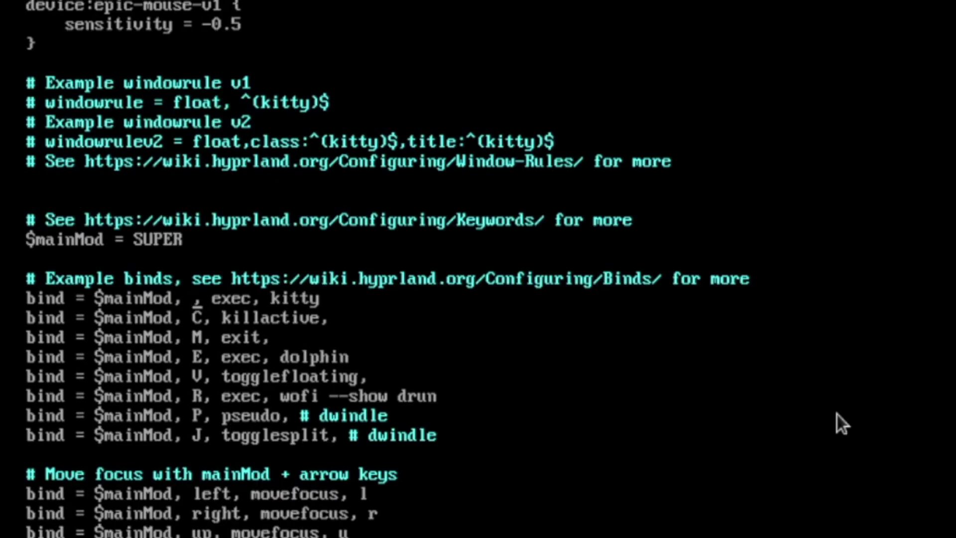
{"action": "type", "text": "RETU"}
{"action": "key", "text": "BackSpace"}
{"action": "key", "text": "BackSpace"}
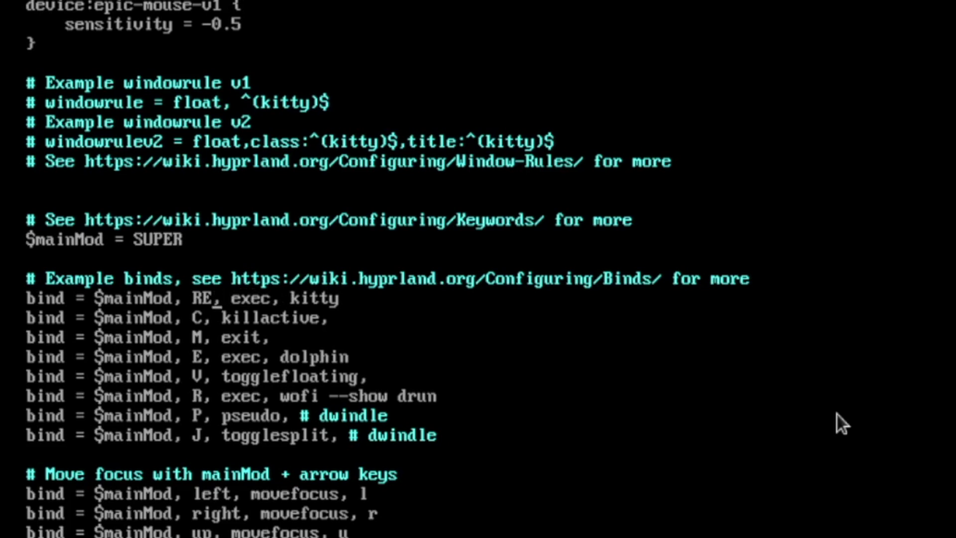
{"action": "type", "text": "TURN"}
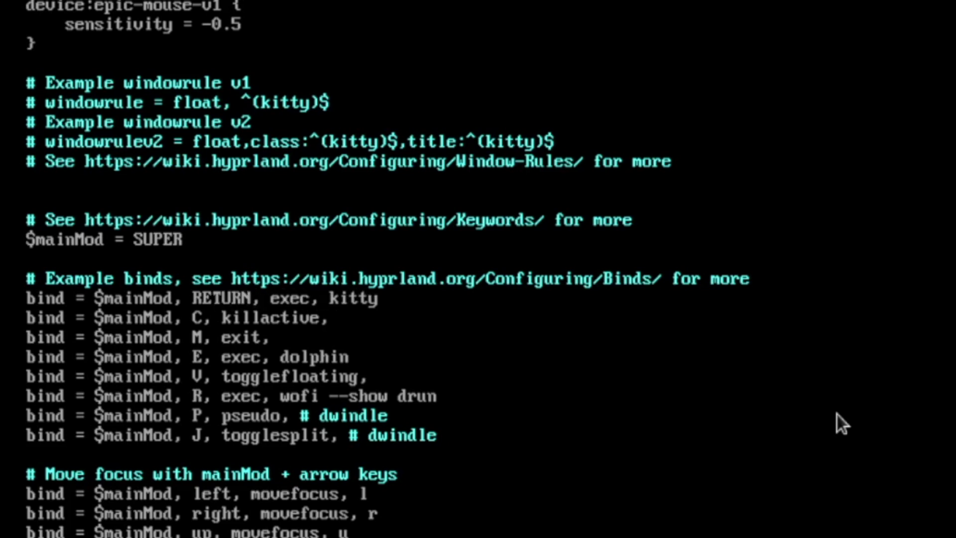
{"action": "key", "text": "Right"}
{"action": "key", "text": "Right"}
{"action": "key", "text": "Right"}
{"action": "key", "text": "Right"}
{"action": "key", "text": "Right"}
{"action": "key", "text": "Delete"}
{"action": "key", "text": "Delete"}
{"action": "key", "text": "Delete"}
{"action": "key", "text": "Delete"}
{"action": "key", "text": "Delete"}
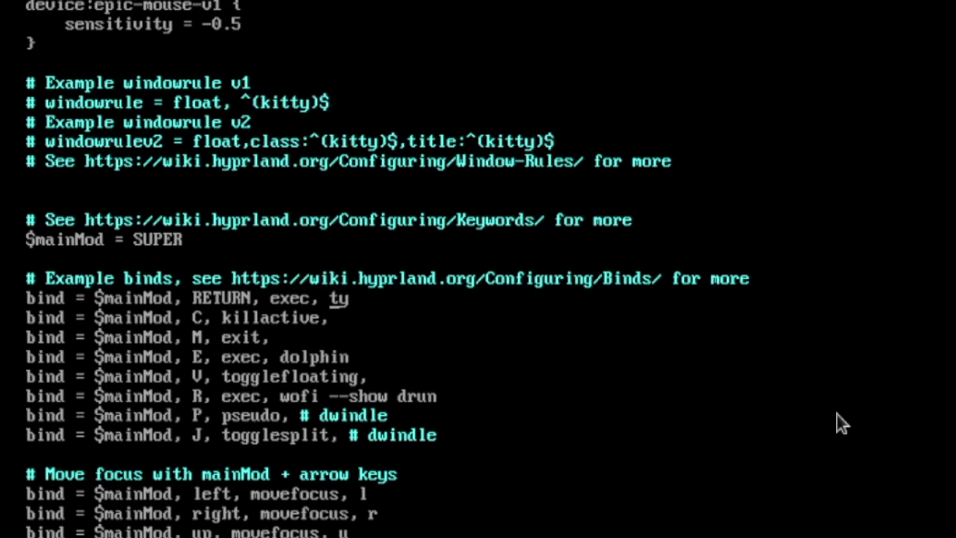
{"action": "type", "text": "alacritty"}
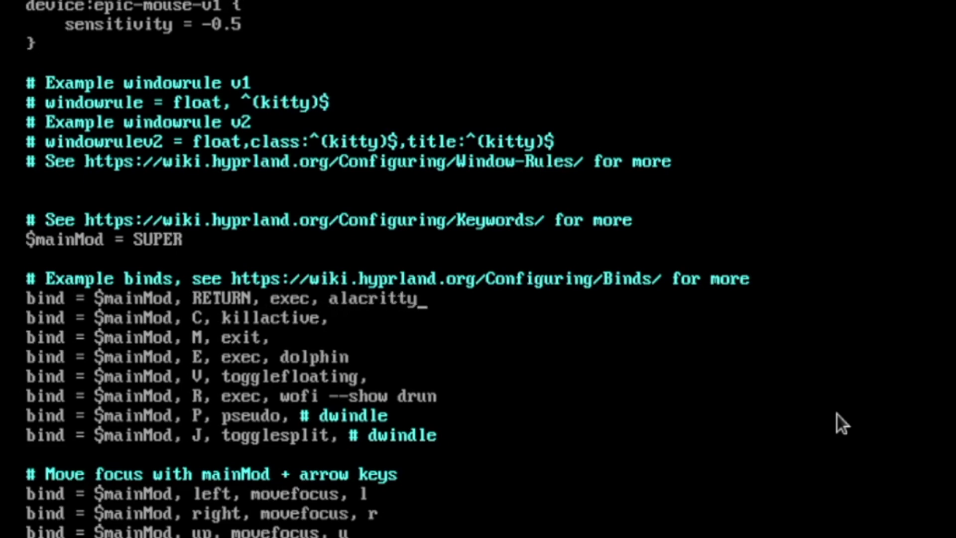
Step: Change the killactive binding key from C to Q
{"action": "key", "text": "Down"}
{"action": "key", "text": "Left"}
{"action": "key", "text": "Left"}
{"action": "key", "text": "Left"}
{"action": "key", "text": "Left"}
{"action": "key", "text": "Left"}
{"action": "key", "text": "BackSpace"}
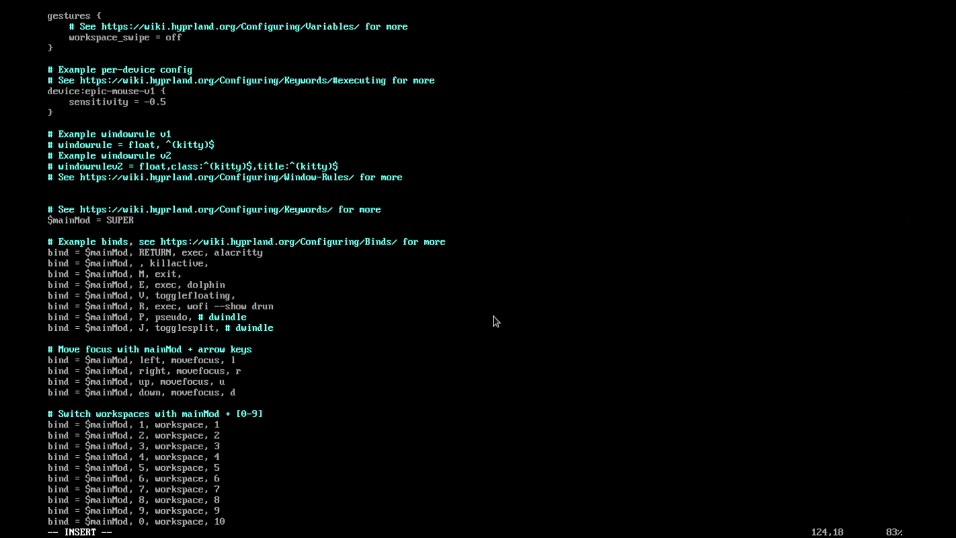
{"action": "type", "text": "Q"}
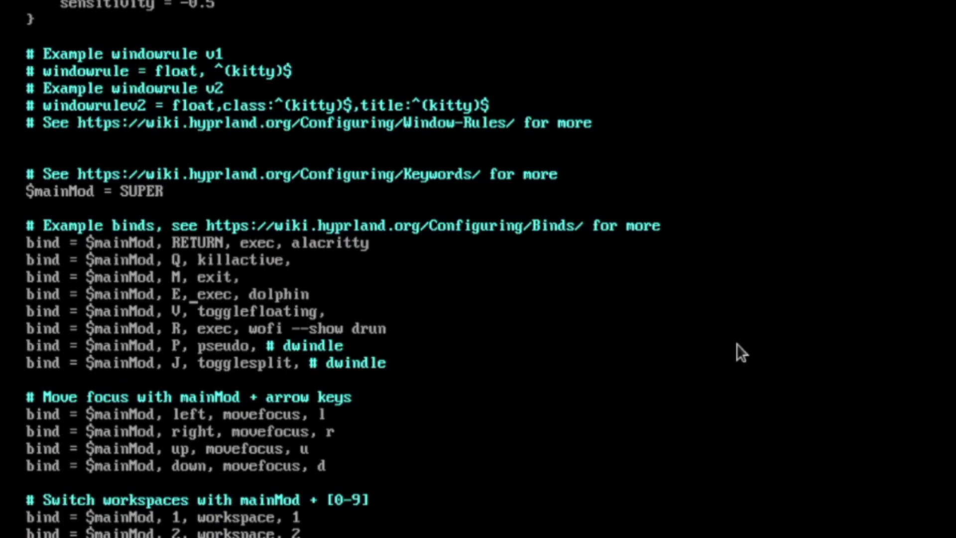
Step: Edit the wofi --show drun bind to use $mainMod CTRL with RETURN instead of R
{"action": "key", "text": "w"}
{"action": "key", "text": "w"}
{"action": "key", "text": "j"}
{"action": "key", "text": "b"}
{"action": "key", "text": "b"}
{"action": "key", "text": "b"}
{"action": "key", "text": "b"}
{"action": "type", "text": "inMod "}
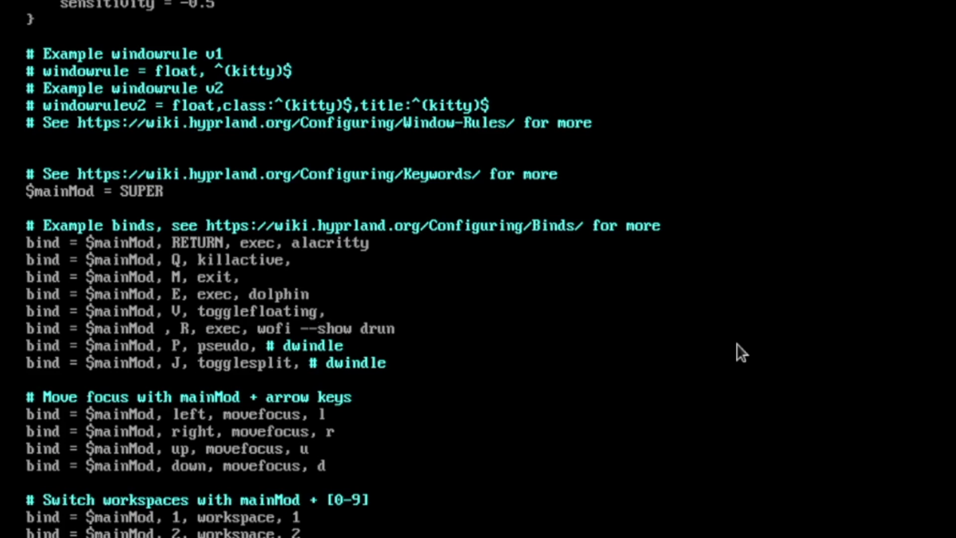
{"action": "type", "text": "CR"}
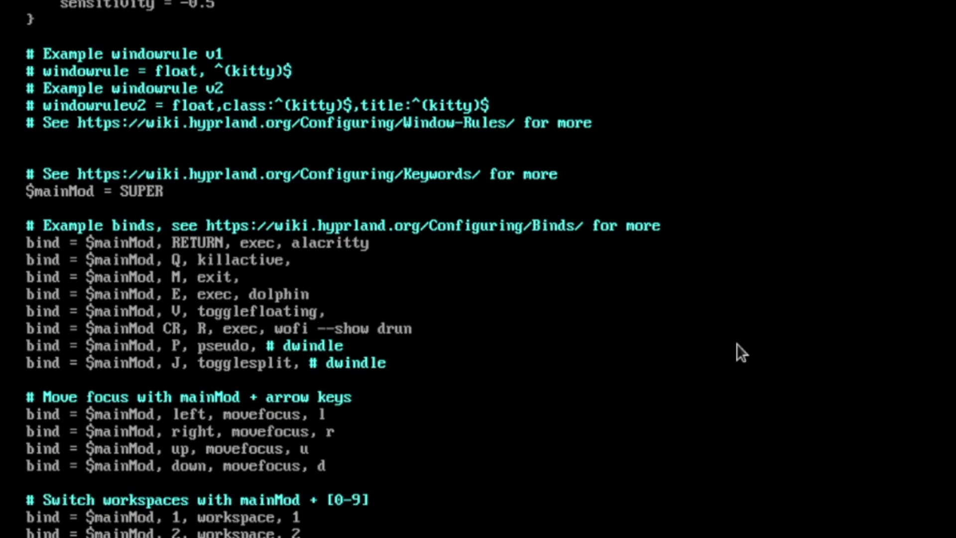
{"action": "key", "text": "BackSpace"}
{"action": "type", "text": "TRL"}
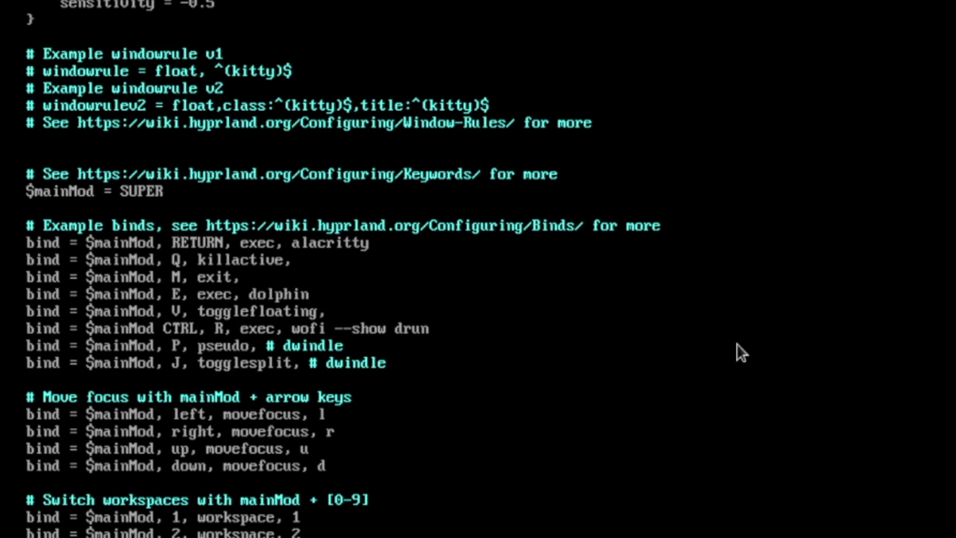
{"action": "key", "text": "Right"}
{"action": "key", "text": "Right"}
{"action": "key", "text": "Right"}
{"action": "key", "text": "BackSpace"}
{"action": "type", "text": "RETURN"}
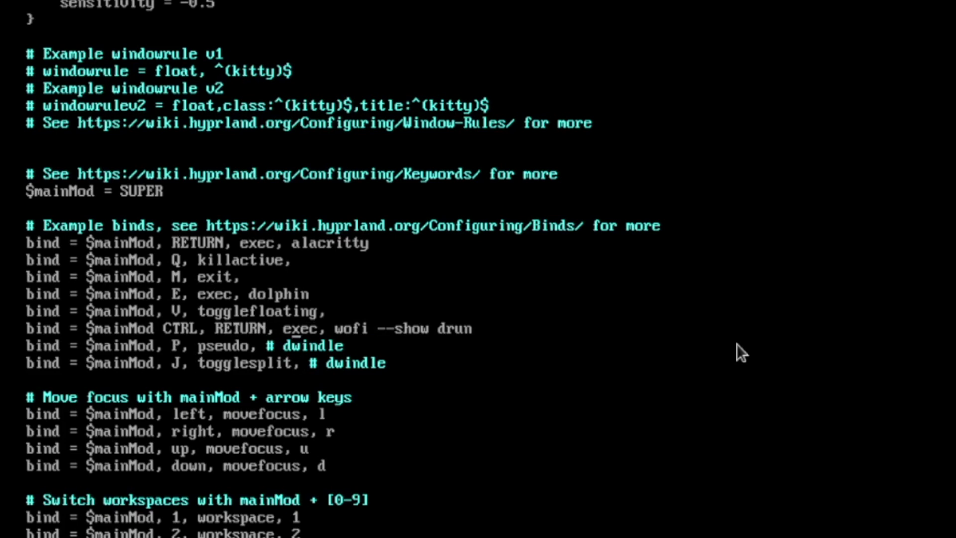
{"action": "key", "text": "Up"}
Step: Save hyprland.conf with :wq, reboot, then open a terminal and the wofi launcher
{"action": "type", "text": ":wq"}
{"action": "key", "text": "Return"}
{"action": "type", "text": "r"}
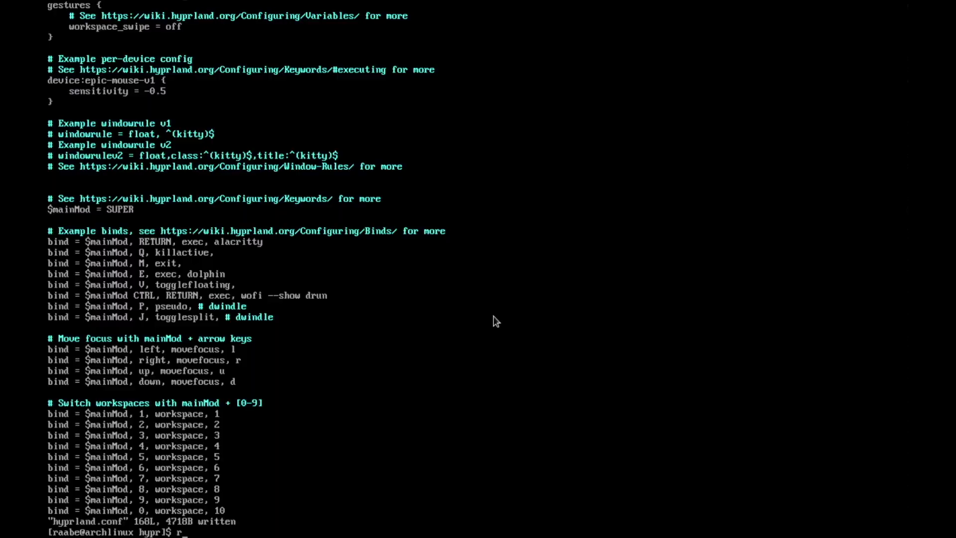
{"action": "type", "text": "ebo"}
{"action": "type", "text": "ot"}
{"action": "key", "text": "Return"}
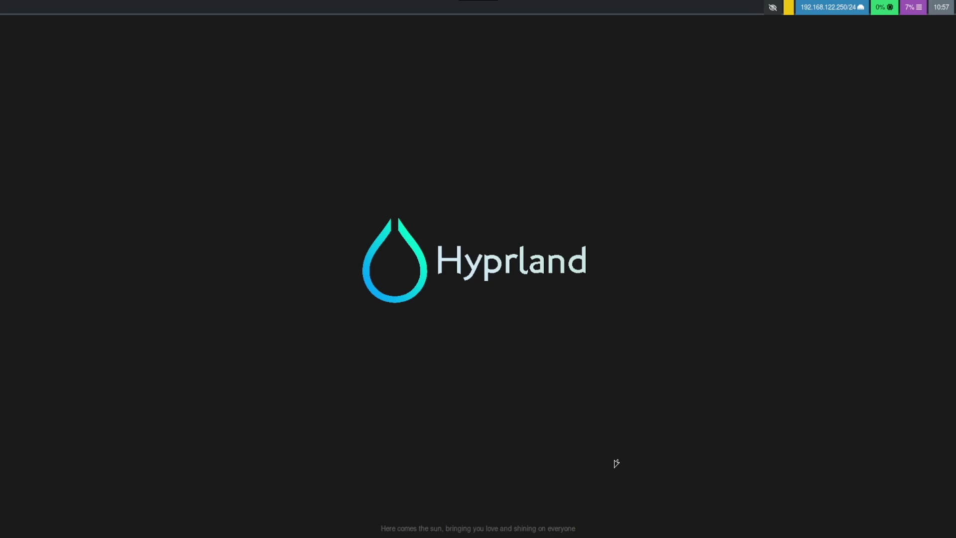
{"action": "key", "text": "super+q"}
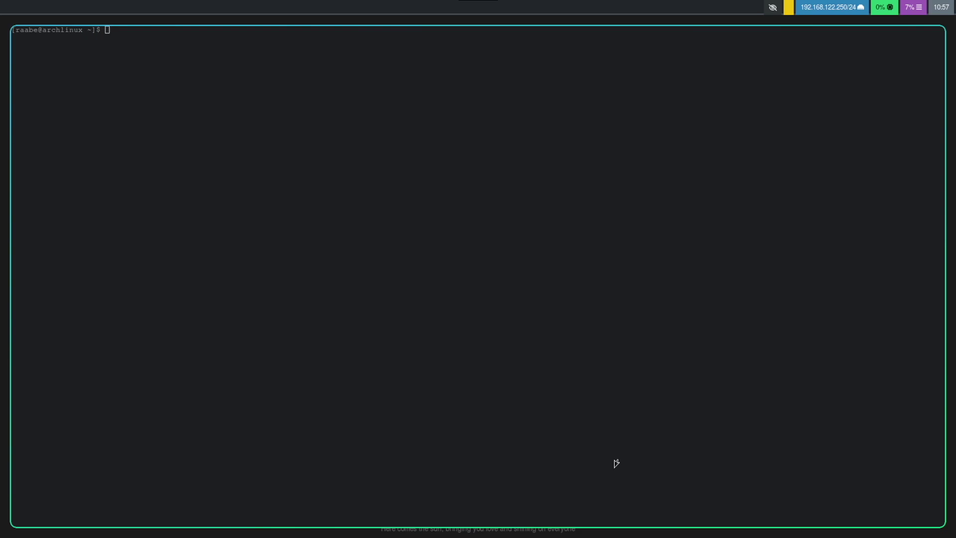
{"action": "key", "text": "super+r"}
Step: Launch Firefox Web Browser from the wofi app list
{"action": "key", "text": "Down"}
{"action": "key", "text": "Down"}
{"action": "key", "text": "Down"}
{"action": "key", "text": "Down"}
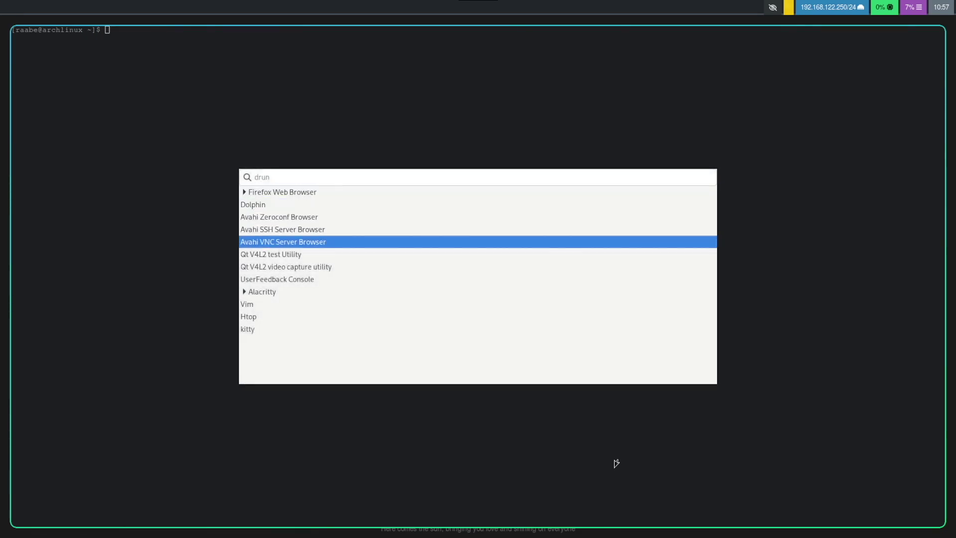
{"action": "key", "text": "Down"}
{"action": "key", "text": "Up"}
{"action": "key", "text": "Up"}
{"action": "key", "text": "Up"}
{"action": "key", "text": "Up"}
{"action": "key", "text": "Up"}
{"action": "key", "text": "Return"}
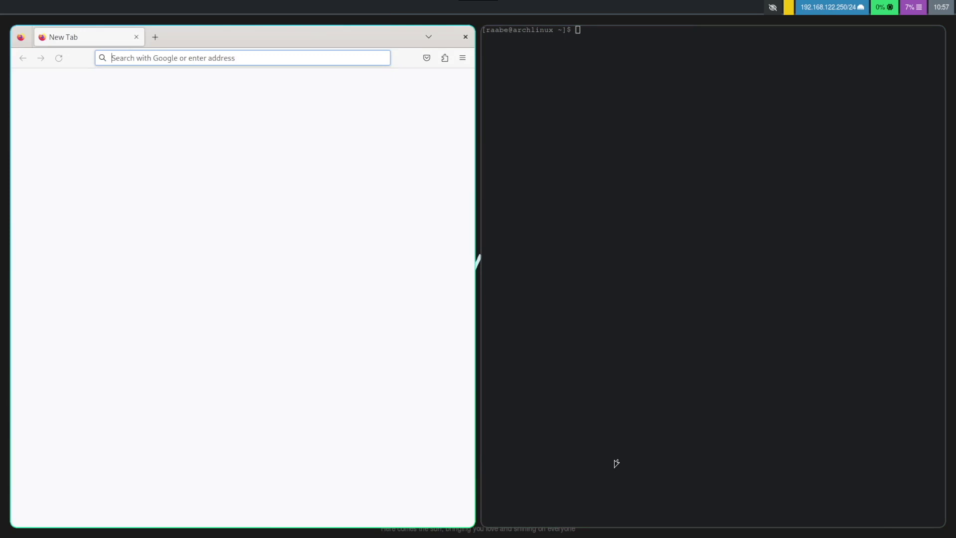
Step: Reopen wofi and launch Dolphin
{"action": "key", "text": "super+r"}
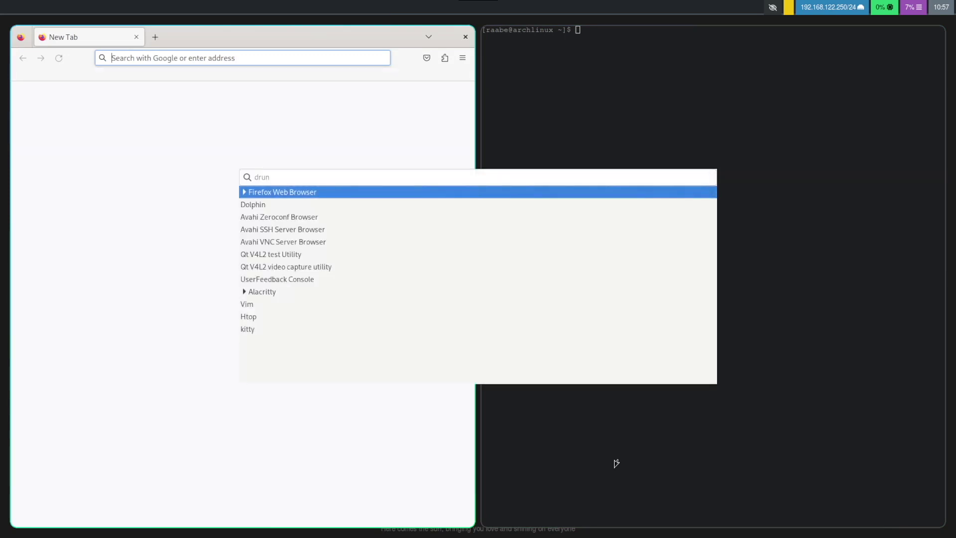
{"action": "key", "text": "Down"}
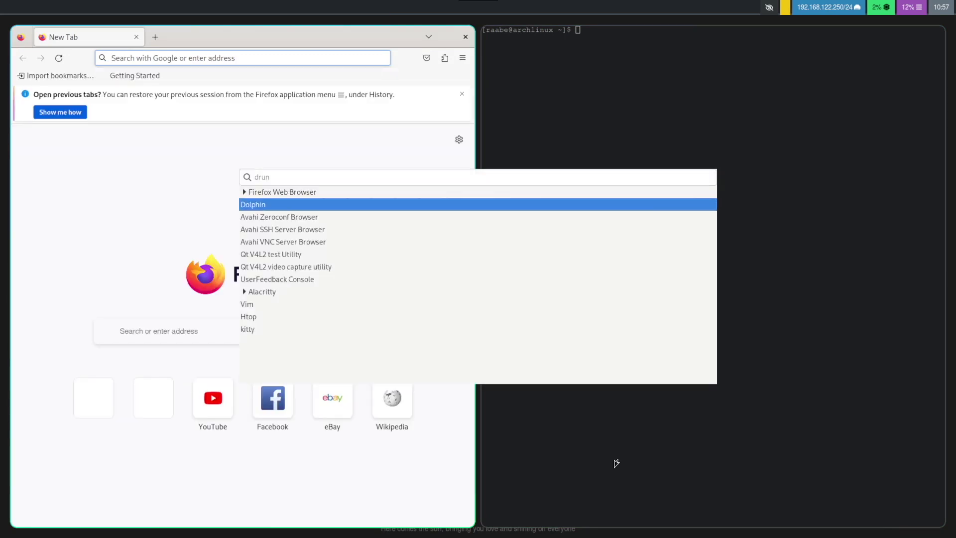
{"action": "key", "text": "Return"}
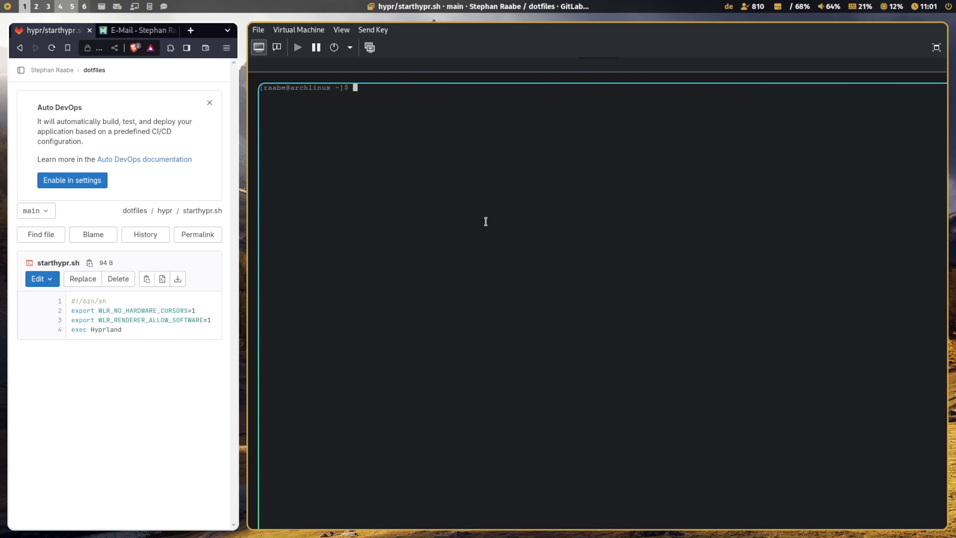
Step: Change into .config/hypr and create starthypr.sh in Vim
{"action": "type", "text": "cd .co"}
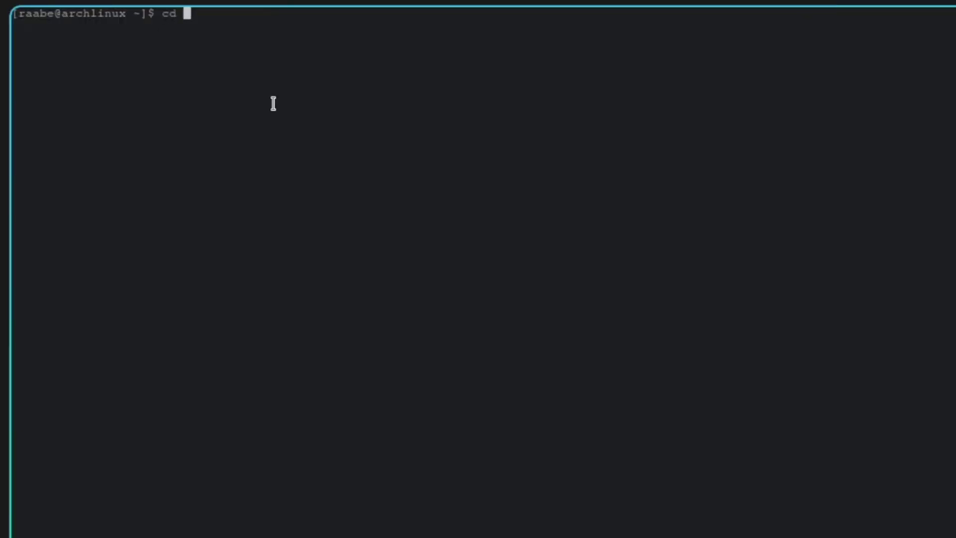
{"action": "key", "text": "Tab"}
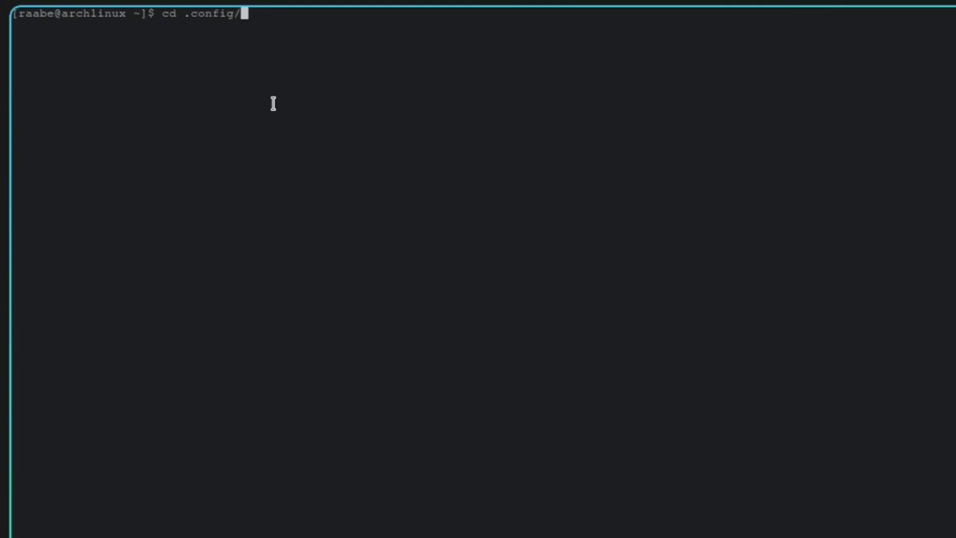
{"action": "type", "text": "hy"}
{"action": "key", "text": "Tab"}
{"action": "key", "text": "Return"}
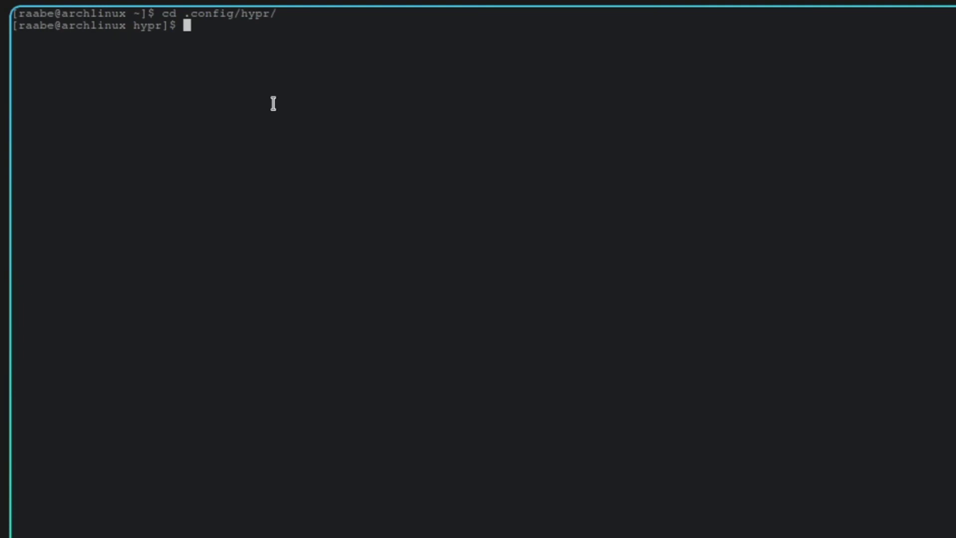
{"action": "type", "text": "vim starthypr.sh"}
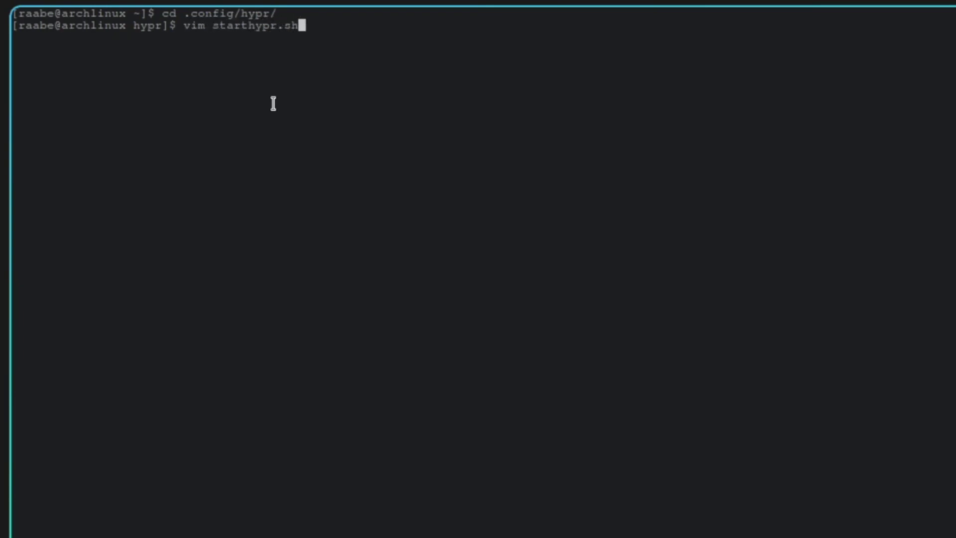
{"action": "key", "text": "Return"}
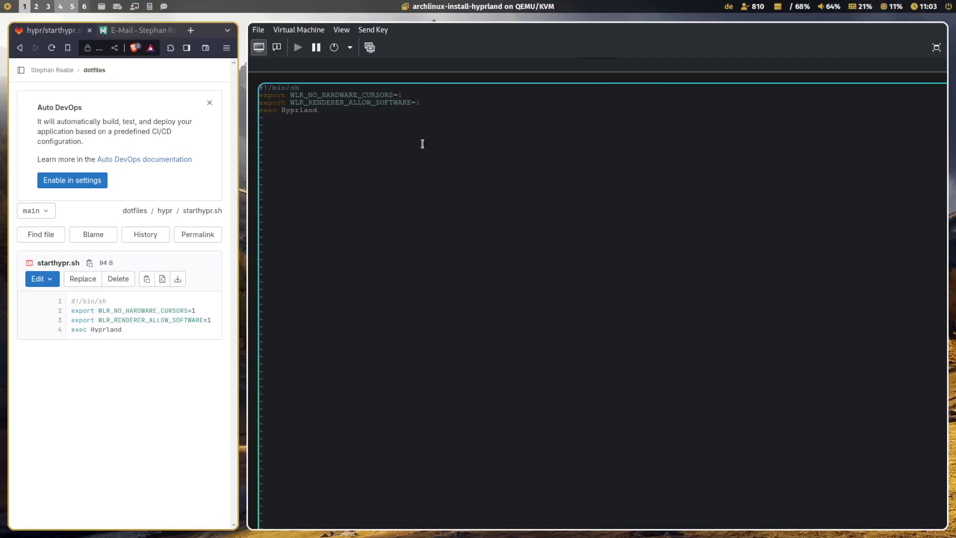
Step: Save starthypr.sh and make it executable with chmod +x
{"action": "type", "text": ":wq"}
{"action": "key", "text": "Return"}
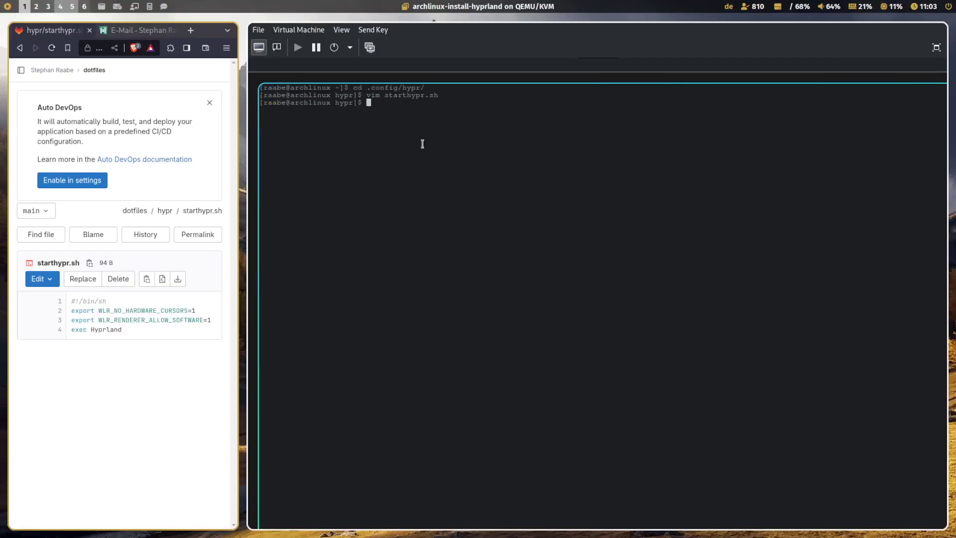
{"action": "type", "text": "chmod +x sz"}
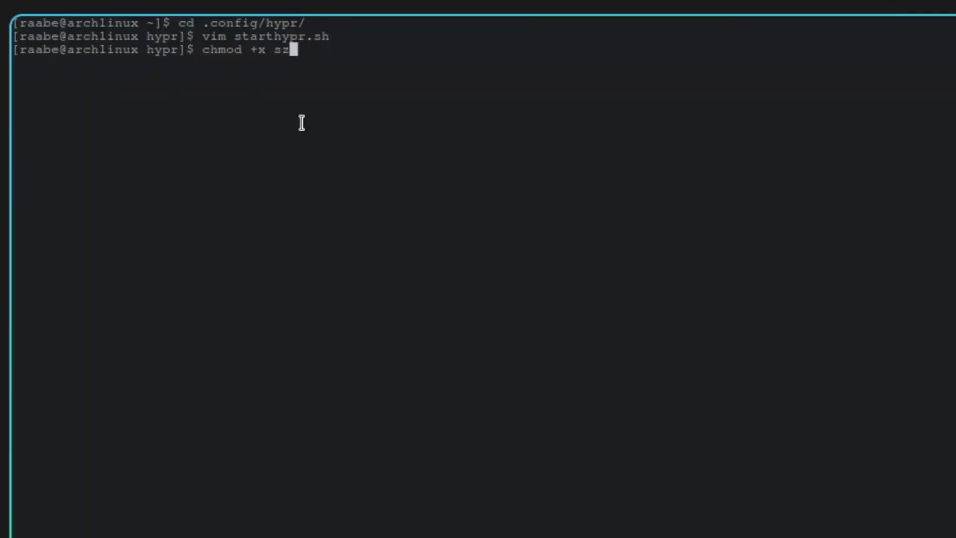
{"action": "key", "text": "BackSpace"}
{"action": "type", "text": "t"}
{"action": "key", "text": "Tab"}
{"action": "key", "text": "Return"}
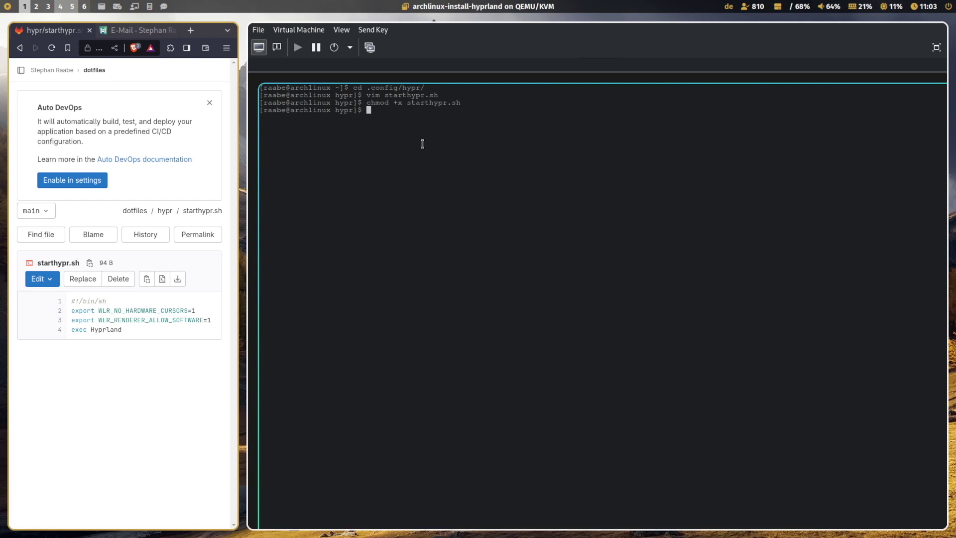
Step: Disable sddm.service with sudo, entering the password, then reboot the VM
{"action": "type", "text": "sudo "}
{"action": "type", "text": "systemctl"}
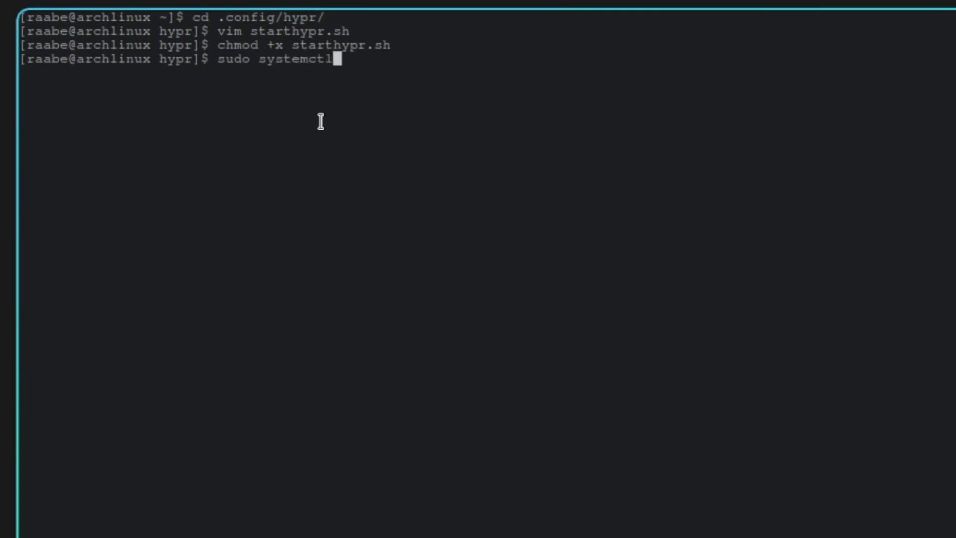
{"action": "type", "text": " disable "}
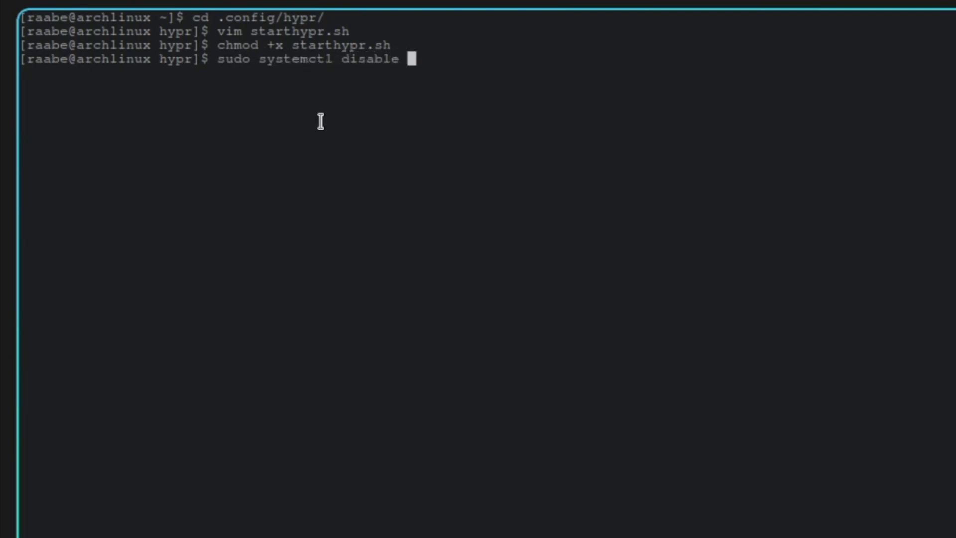
{"action": "type", "text": "ss"}
{"action": "key", "text": "BackSpace"}
{"action": "type", "text": "ddm.servic"}
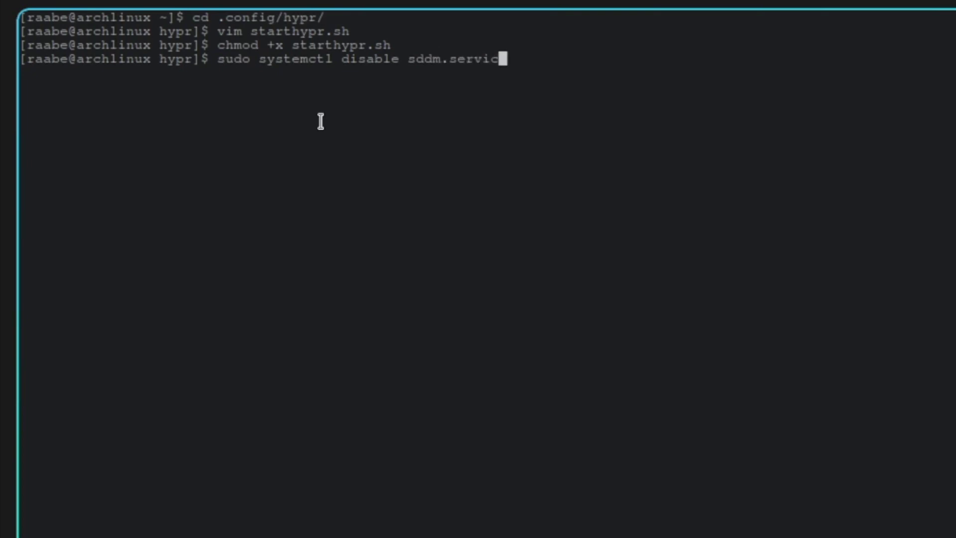
{"action": "type", "text": "e"}
{"action": "key", "text": "Return"}
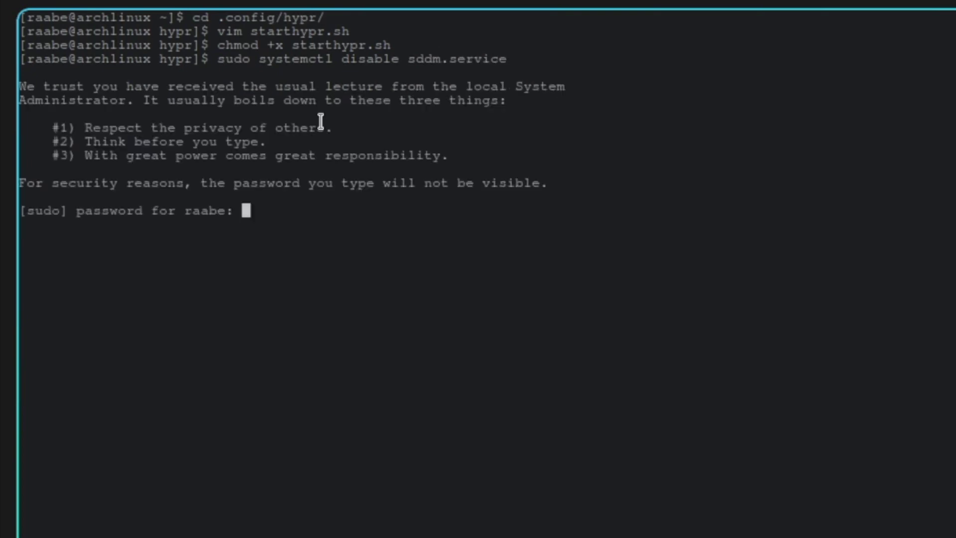
{"action": "key", "text": "Return"}
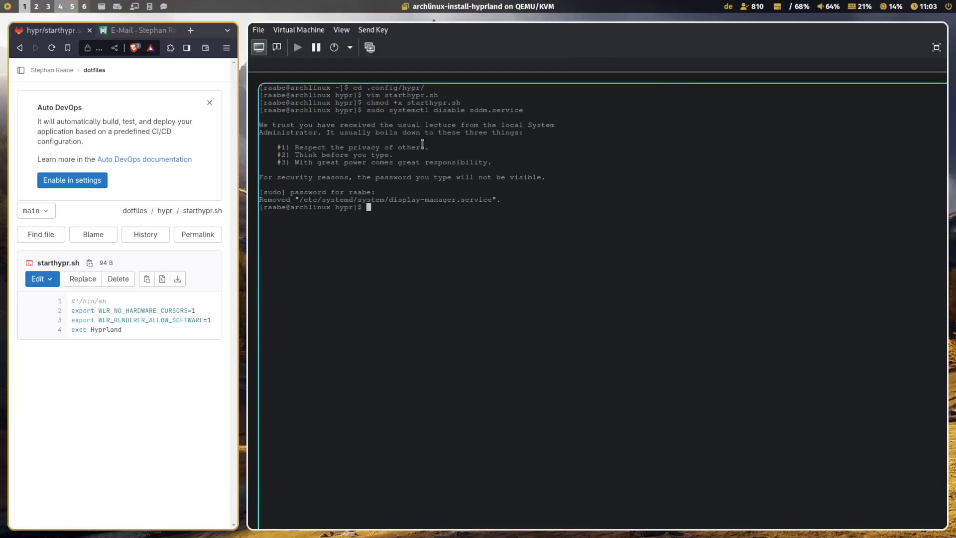
{"action": "type", "text": "reboot"}
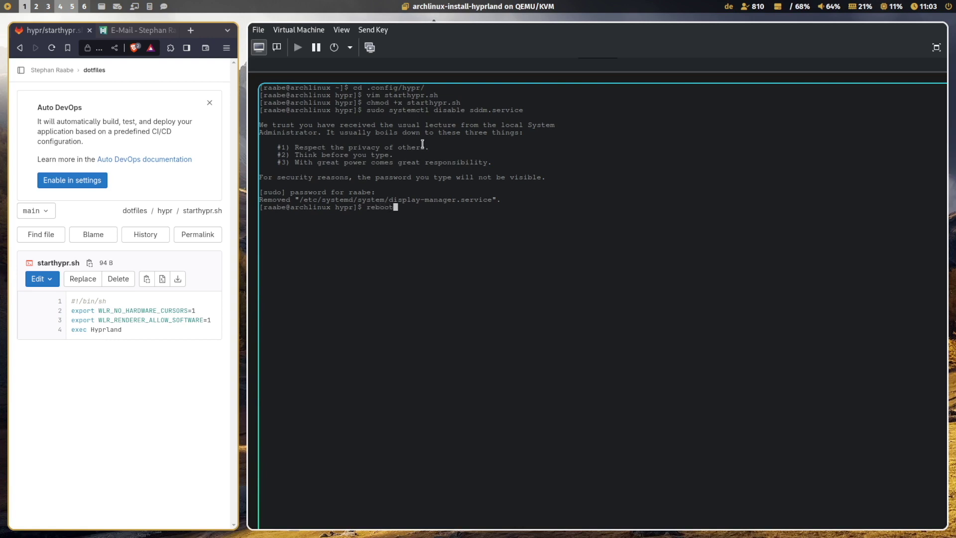
{"action": "key", "text": "Return"}
{"action": "key", "text": "Return"}
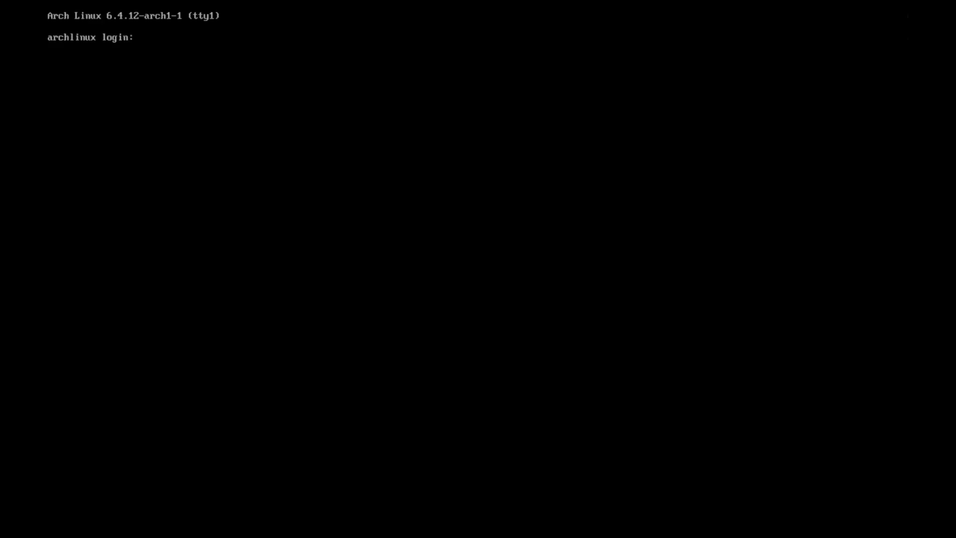
Step: Log in at tty1 with the user account and change into ~/.config/hypr
{"action": "type", "text": "raabe"}
{"action": "key", "text": "Return"}
{"action": "key", "text": "Return"}
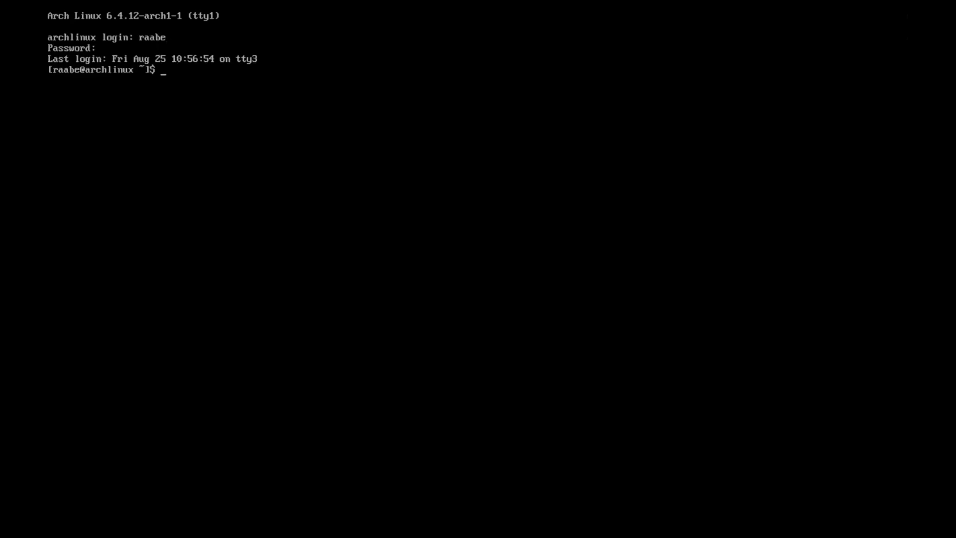
{"action": "type", "text": "cd .co"}
{"action": "key", "text": "Tab"}
{"action": "type", "text": "hy"}
{"action": "key", "text": "Tab"}
{"action": "key", "text": "Return"}
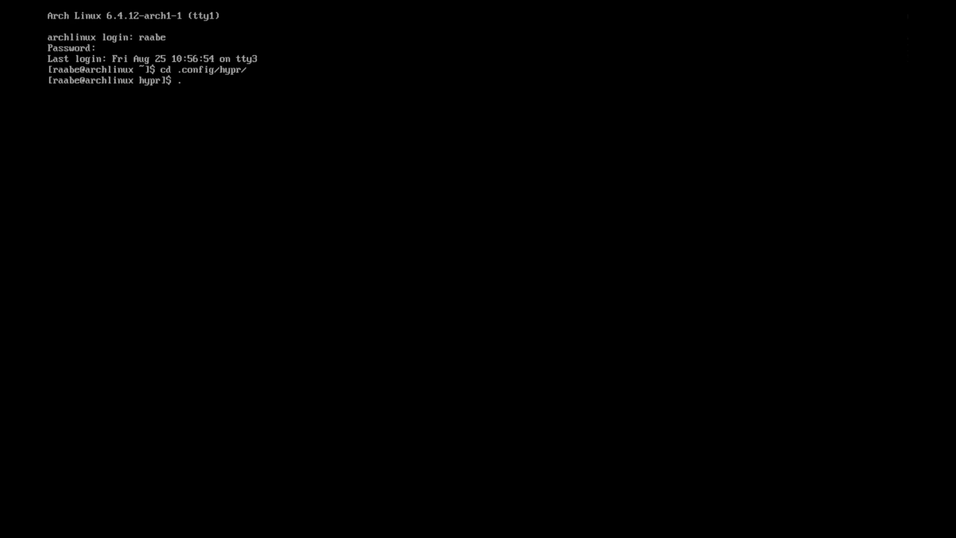
Step: Run ./starthypr.sh to launch Hyprland
{"action": "type", "text": "./star"}
{"action": "key", "text": "Tab"}
{"action": "key", "text": "Return"}
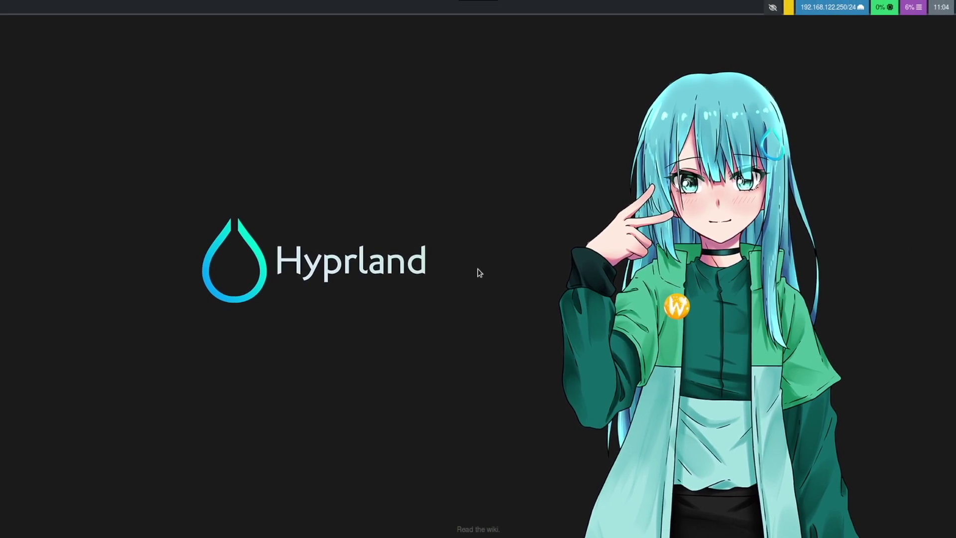
Step: Load the author's GitLab group page in Firefox
{"action": "key", "text": "super+q"}
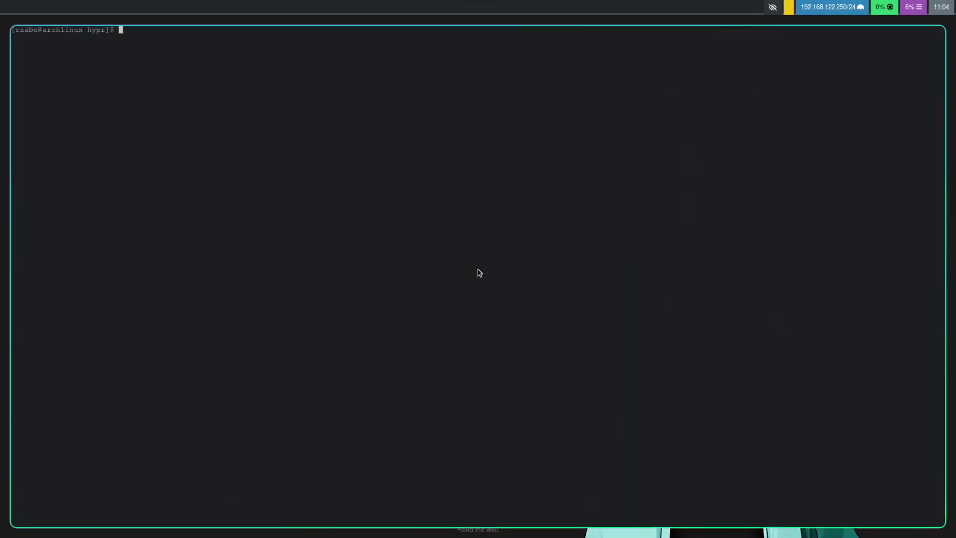
{"action": "key", "text": "super+q"}
{"action": "key", "text": "super+q"}
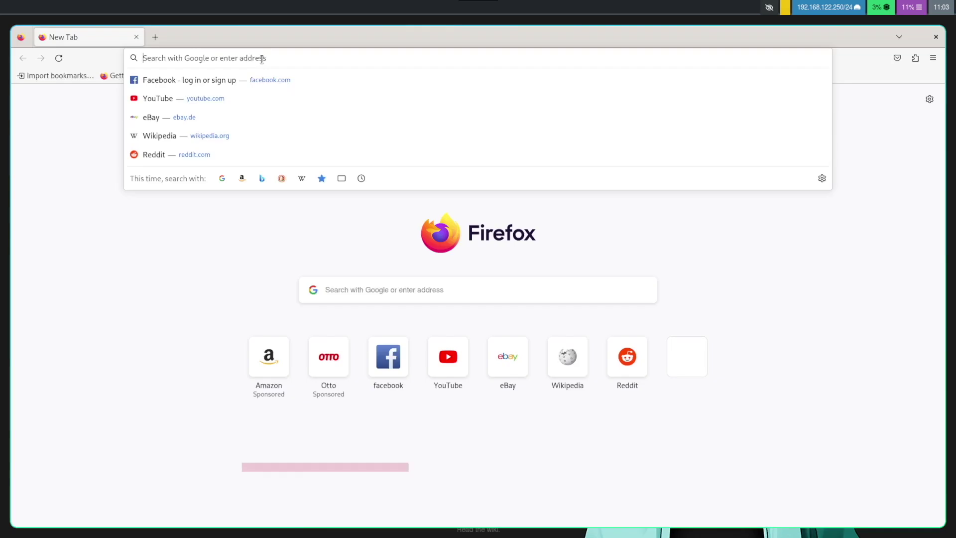
{"action": "type", "text": "g"}
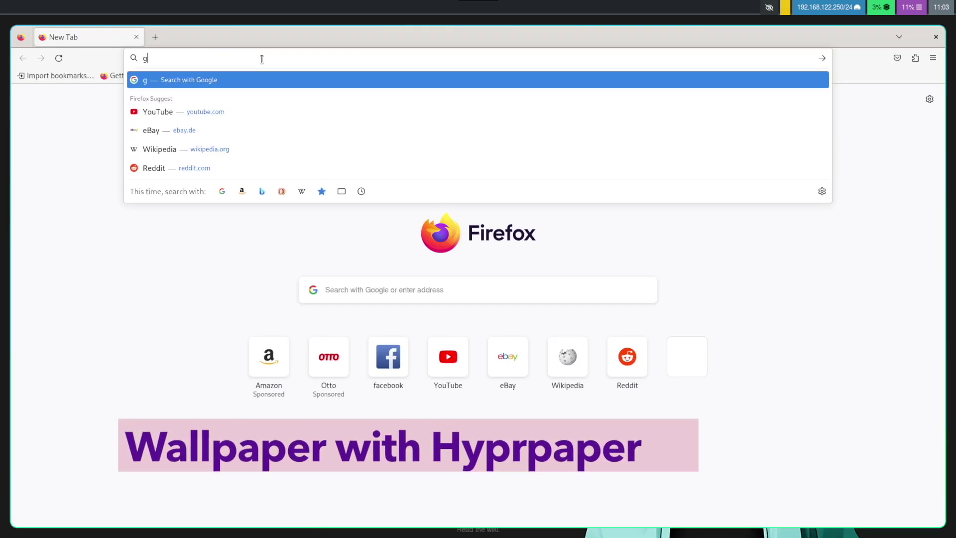
{"action": "type", "text": "itlab"}
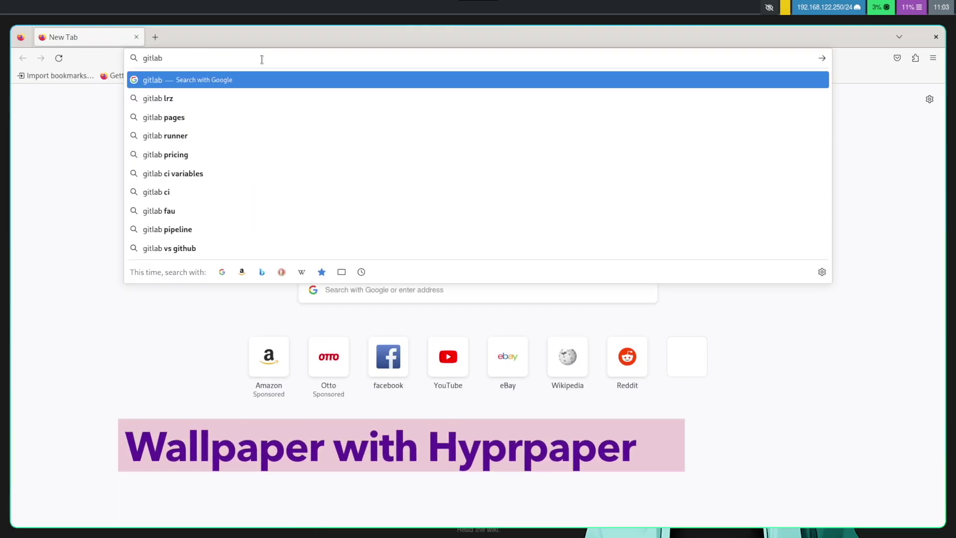
{"action": "type", "text": ".com/stephan"}
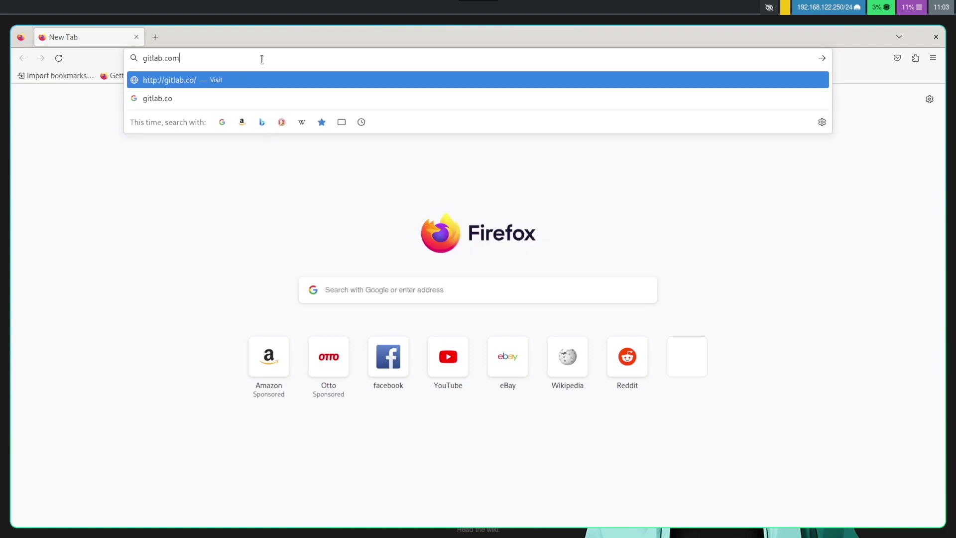
{"action": "type", "text": "-raabe"}
{"action": "key", "text": "Return"}
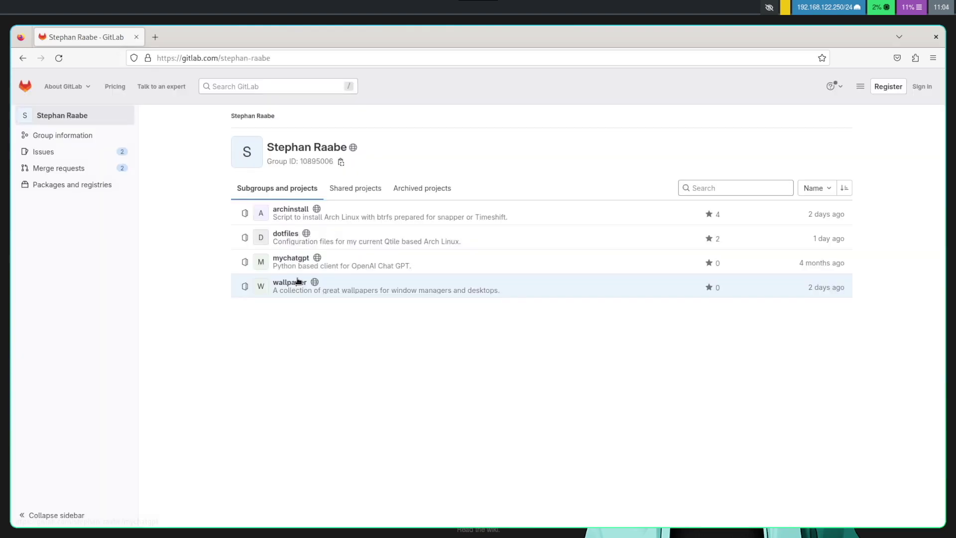
Step: Download apex_octane.jpg from the wallpaper project, then close Firefox
{"action": "left_click", "coordinate": [298, 282]}
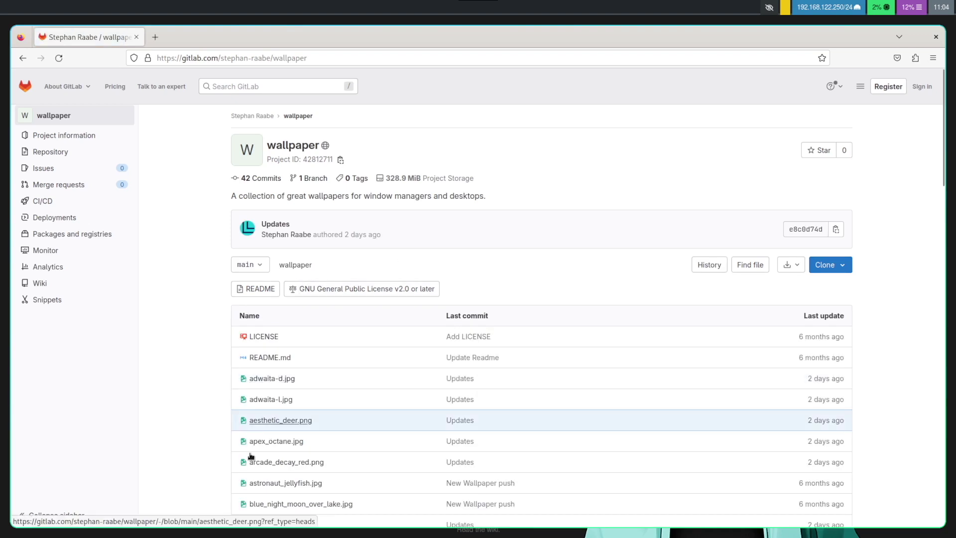
{"action": "left_click", "coordinate": [276, 442]}
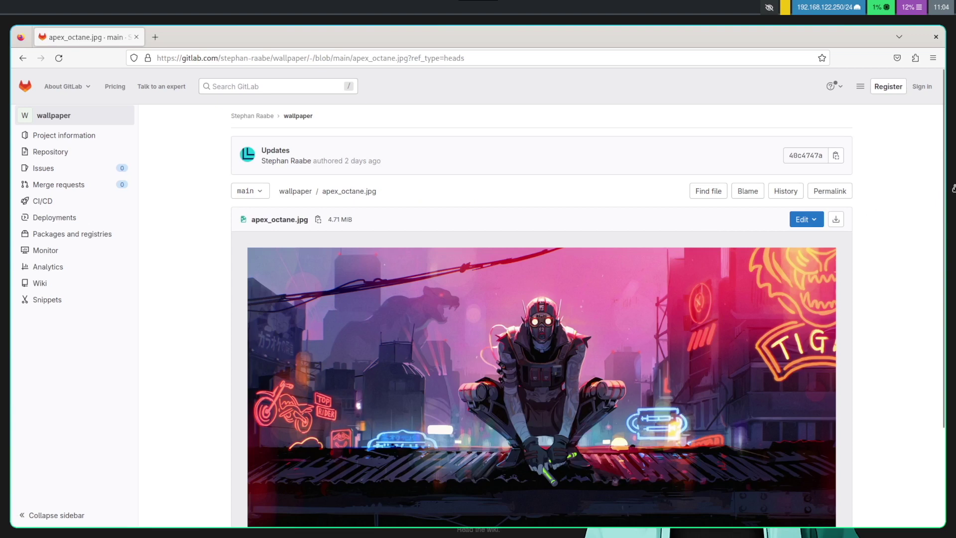
{"action": "left_click", "coordinate": [836, 219]}
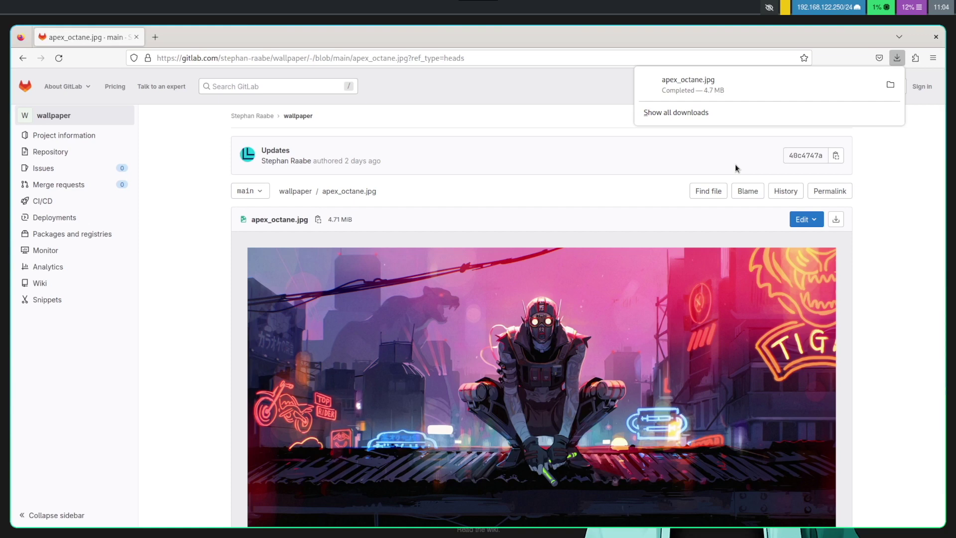
{"action": "key", "text": "super+c"}
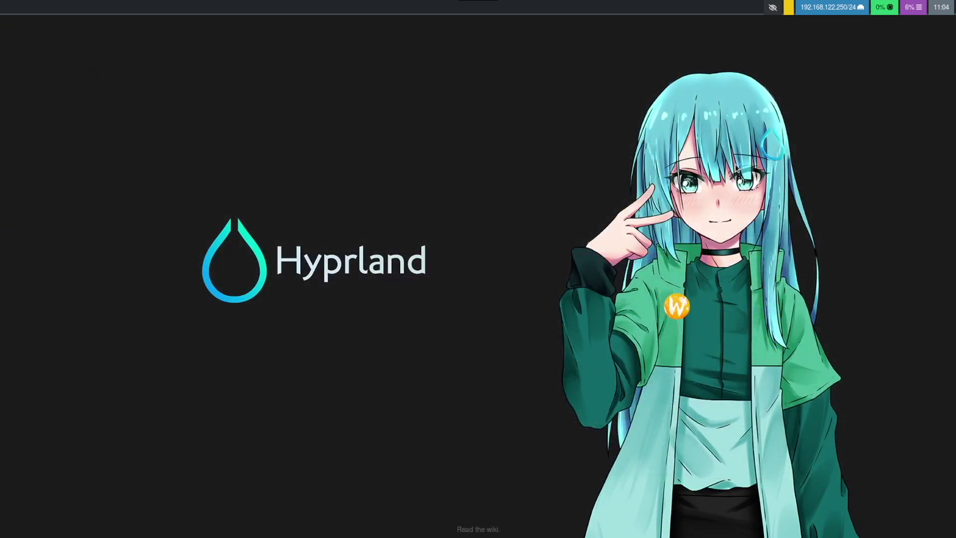
Step: In a new terminal, list the hypr folder and create hyprpaper.conf with vim hyprpaper.conf
{"action": "key", "text": "super+q"}
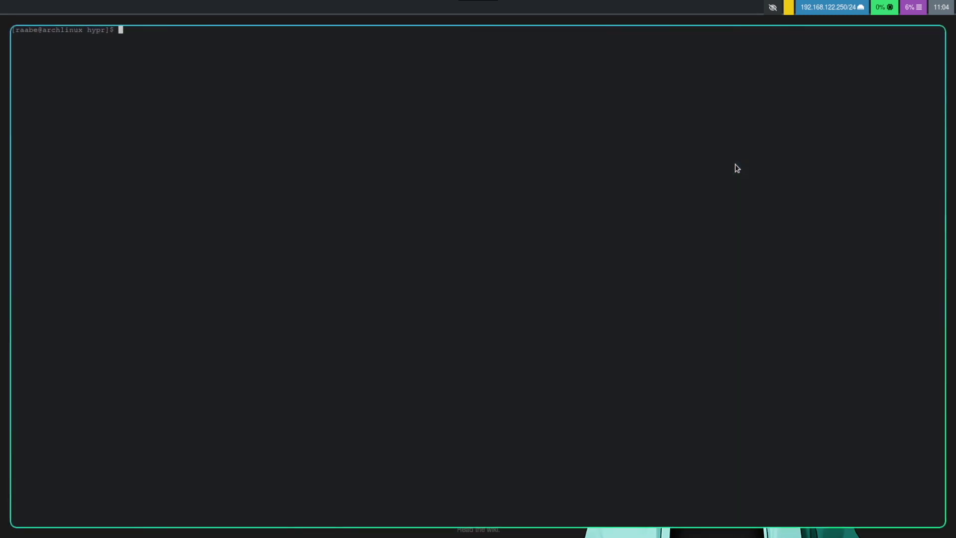
{"action": "type", "text": "cd .con"}
{"action": "key", "text": "BackSpace"}
{"action": "key", "text": "BackSpace"}
{"action": "key", "text": "BackSpace"}
{"action": "key", "text": "BackSpace"}
{"action": "key", "text": "BackSpace"}
{"action": "key", "text": "BackSpace"}
{"action": "key", "text": "BackSpace"}
{"action": "type", "text": "ls"}
{"action": "key", "text": "Return"}
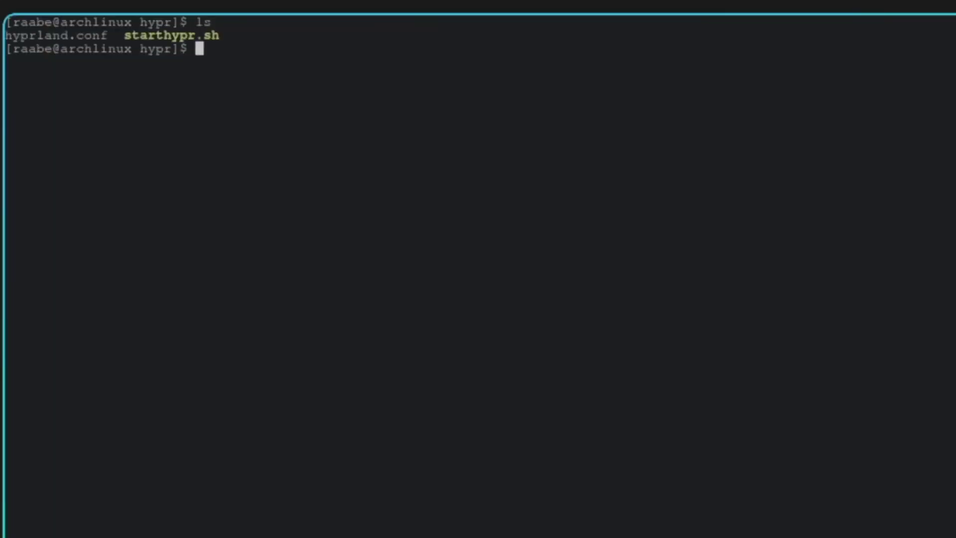
{"action": "type", "text": "vim hyprpaper."}
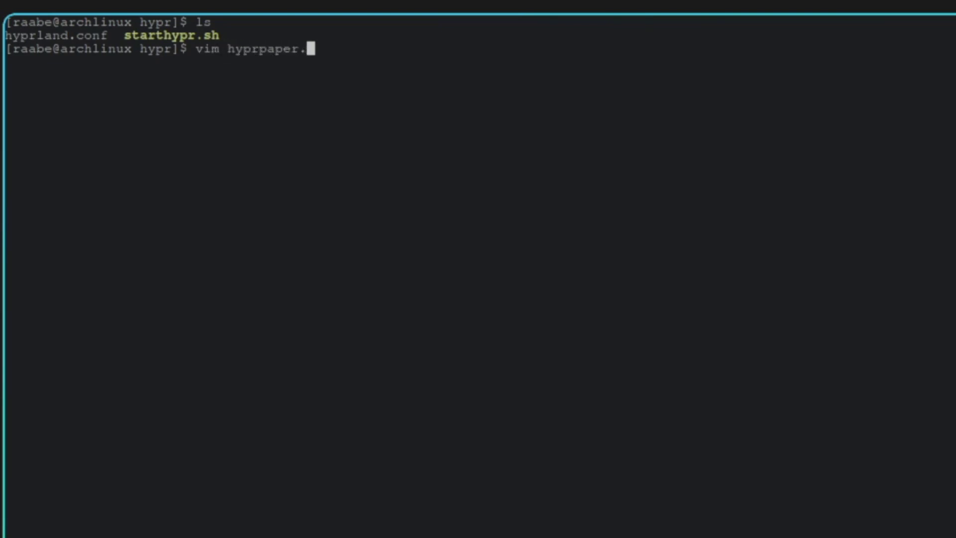
{"action": "type", "text": "conf"}
{"action": "key", "text": "Return"}
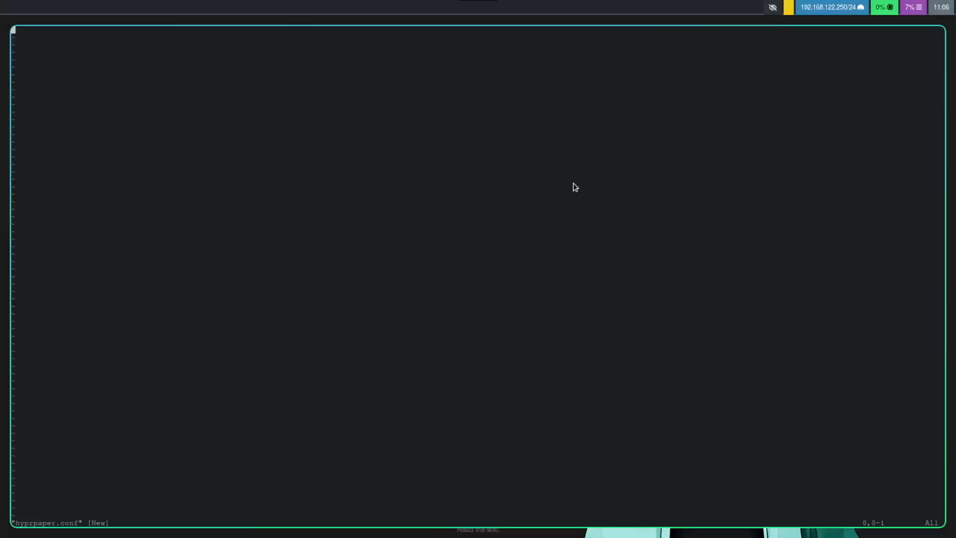
{"action": "key", "text": "super+r"}
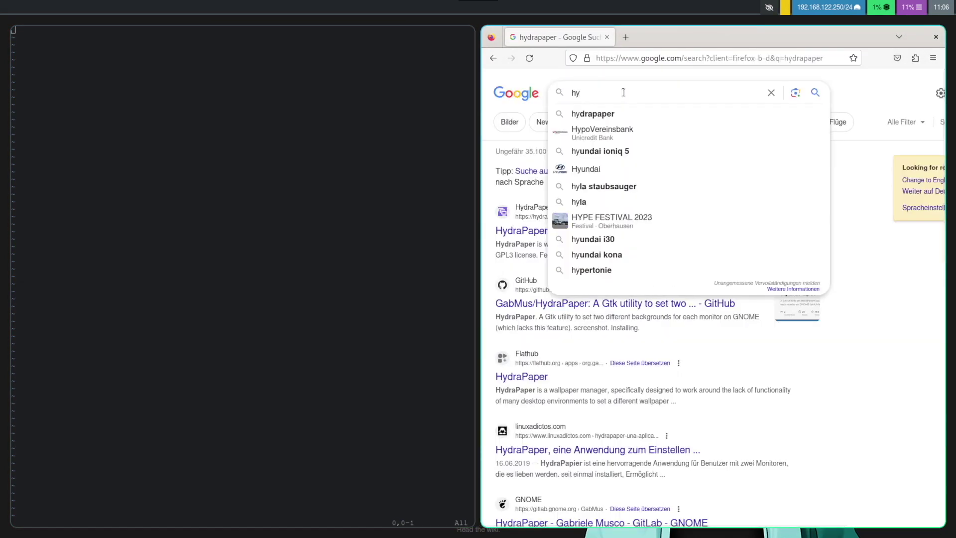
Step: Search the web for hyprpaper and open its GitHub page
{"action": "type", "text": "prp"}
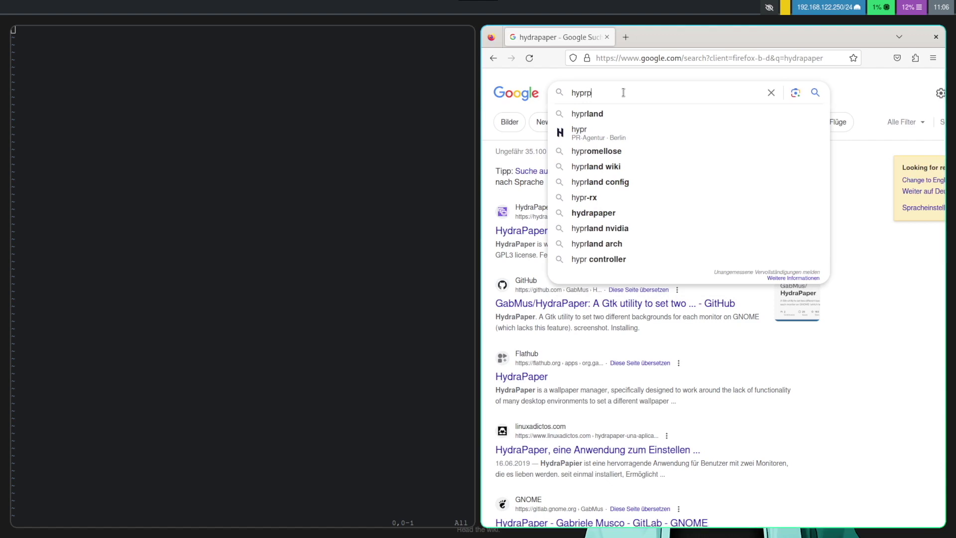
{"action": "type", "text": "aper"}
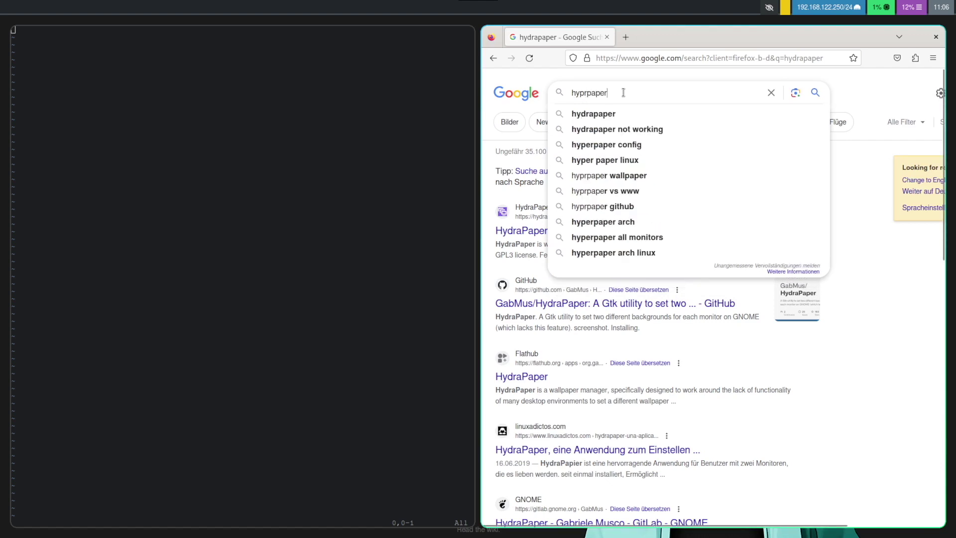
{"action": "key", "text": "Return"}
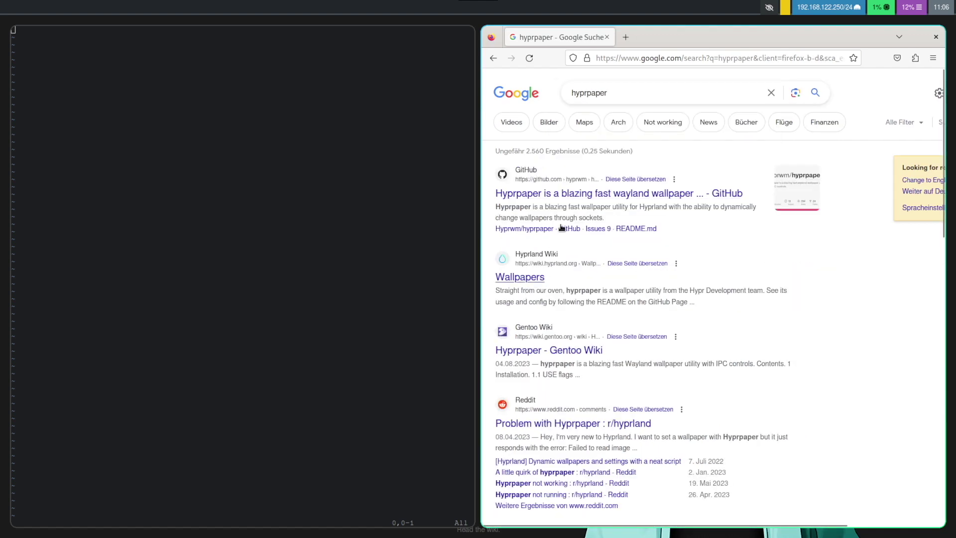
{"action": "left_click", "coordinate": [571, 193]}
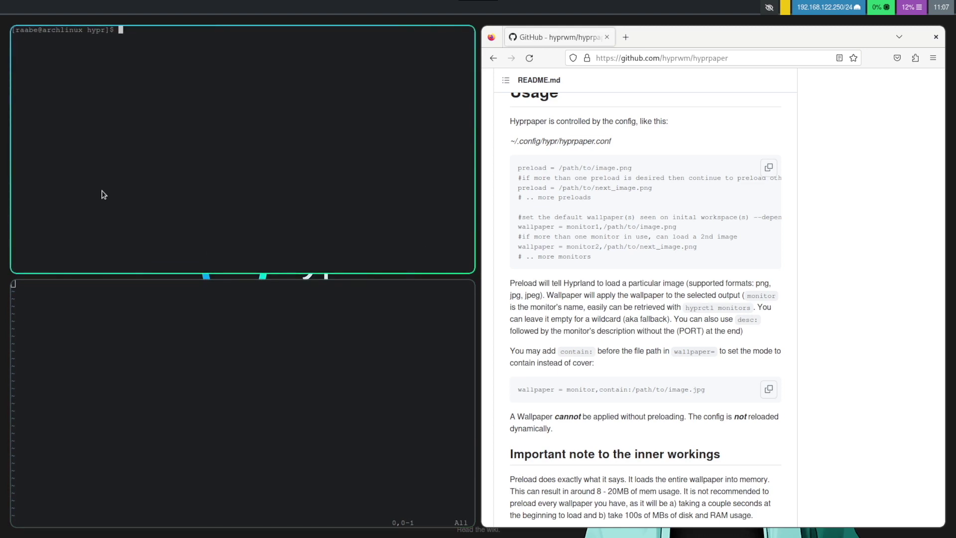
Step: Confirm apex_octane.jpg is in ~/Downloads by listing the home and Downloads folders
{"action": "type", "text": "cd"}
{"action": "key", "text": "Return"}
{"action": "type", "text": "ls"}
{"action": "key", "text": "Return"}
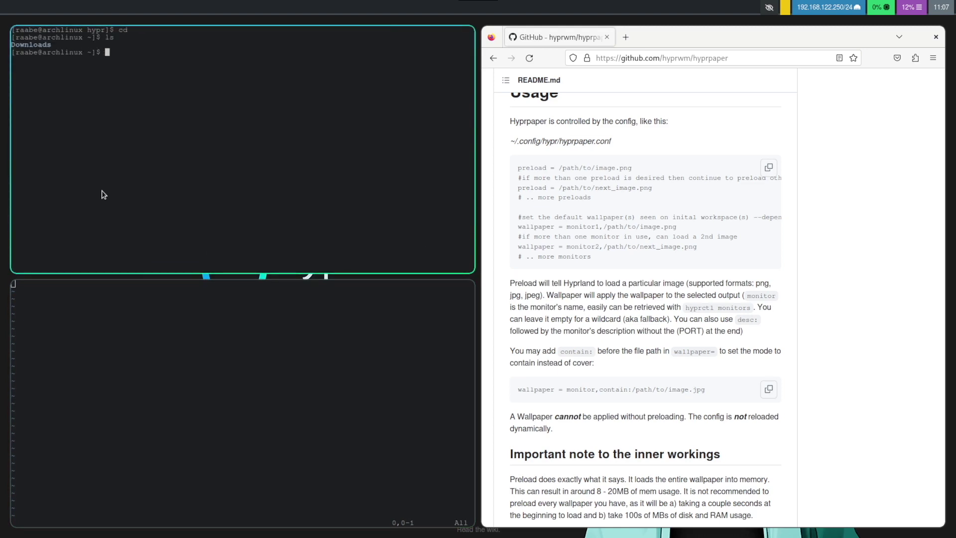
{"action": "type", "text": "cd Dow"}
{"action": "key", "text": "Tab"}
{"action": "key", "text": "Return"}
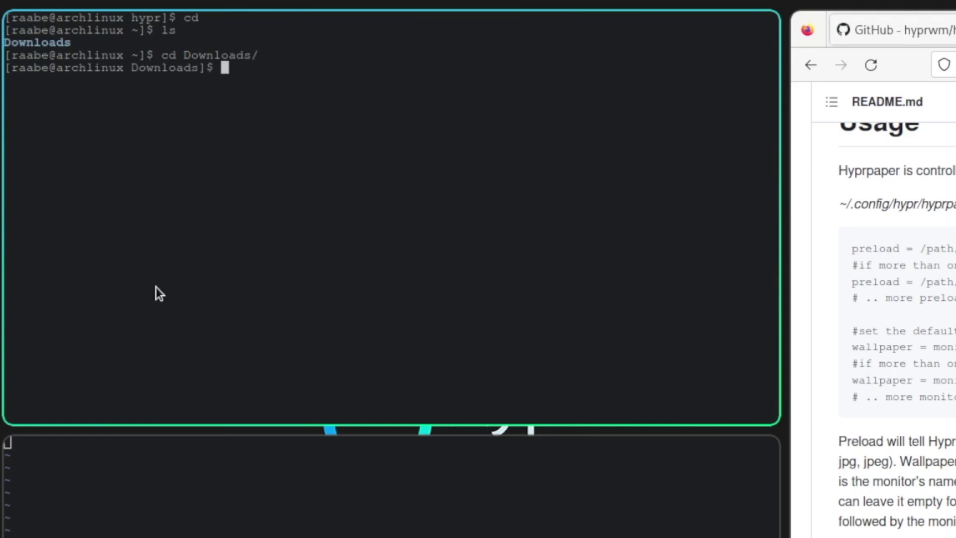
{"action": "type", "text": "ls"}
{"action": "key", "text": "Return"}
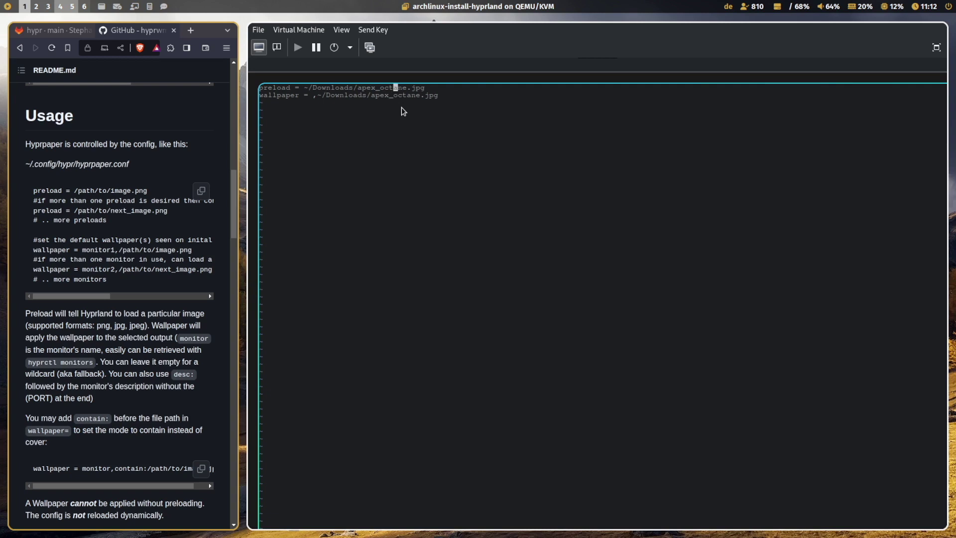
Step: Adjust the preload and wallpaper lines pointing to ~/Downloads/apex_octane.jpg in hyprpaper.conf
{"action": "key", "text": "h"}
{"action": "key", "text": "h"}
{"action": "key", "text": "h"}
{"action": "key", "text": "h"}
{"action": "key", "text": "h"}
{"action": "key", "text": "h"}
{"action": "key", "text": "h"}
{"action": "key", "text": "h"}
{"action": "key", "text": "h"}
{"action": "key", "text": "h"}
{"action": "key", "text": "h"}
{"action": "key", "text": "l"}
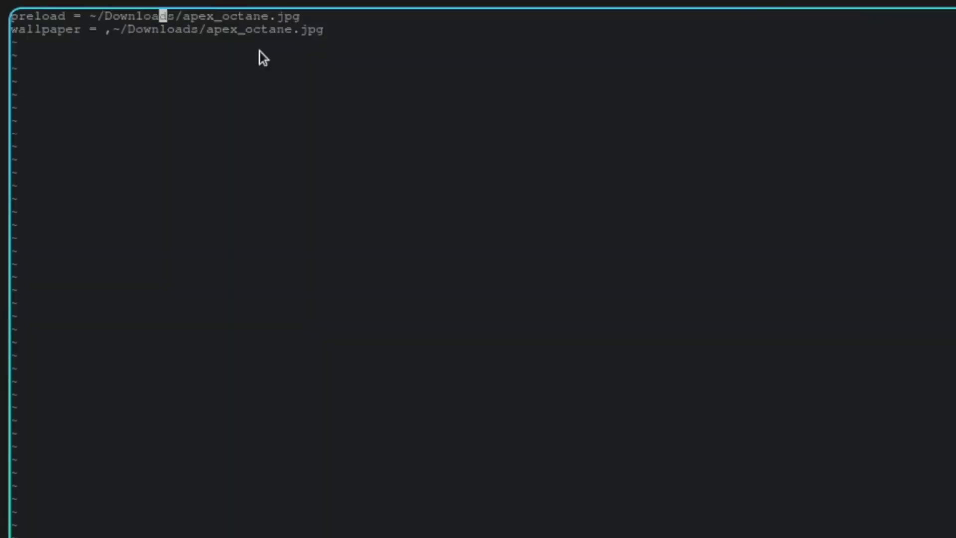
{"action": "key", "text": "j"}
{"action": "key", "text": "h"}
{"action": "key", "text": "h"}
{"action": "key", "text": "h"}
{"action": "key", "text": "h"}
{"action": "key", "text": "h"}
{"action": "key", "text": "h"}
{"action": "key", "text": "h"}
{"action": "key", "text": "h"}
{"action": "key", "text": "h"}
{"action": "key", "text": "h"}
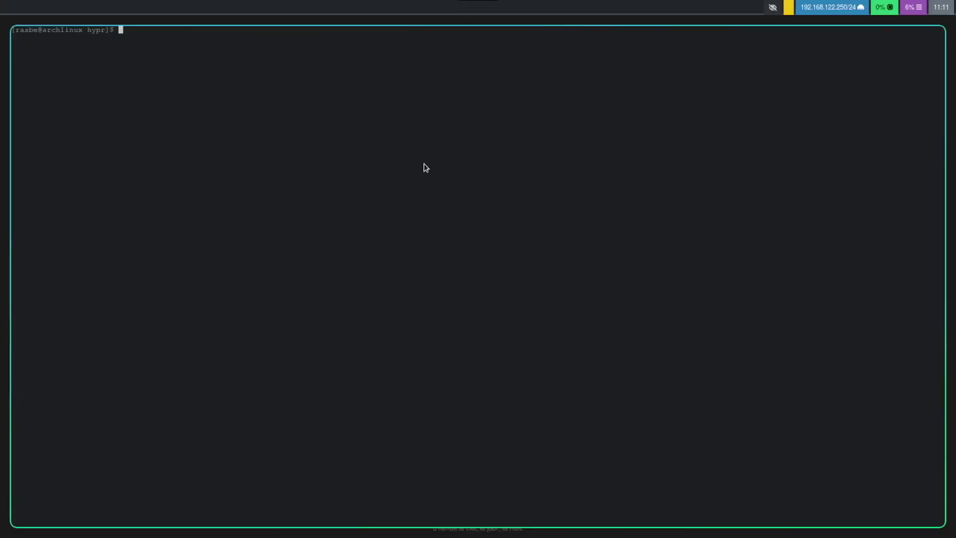
Step: Run hyprpaper to apply the apex_octane.jpg wallpaper, then open a second terminal
{"action": "type", "text": "hyprpaper"}
{"action": "key", "text": "Return"}
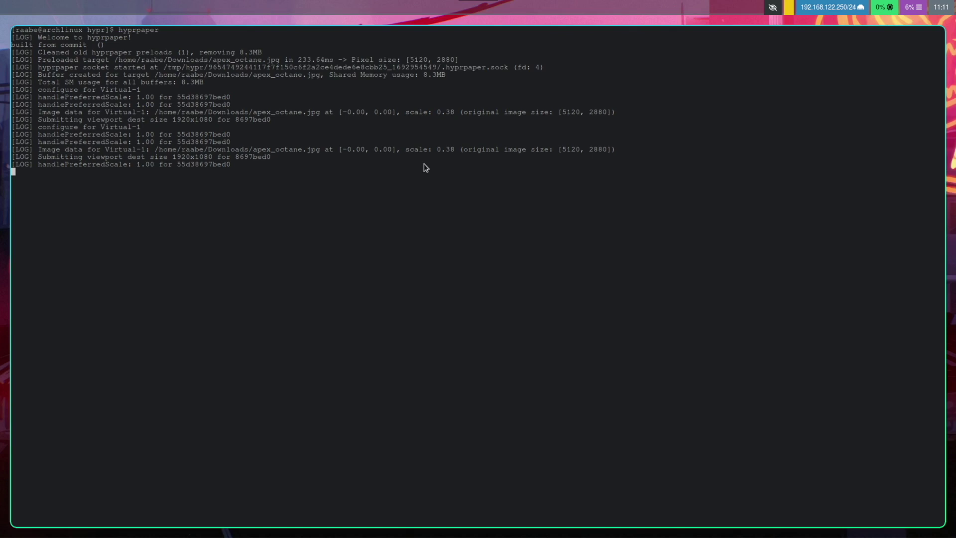
{"action": "key", "text": "super+q"}
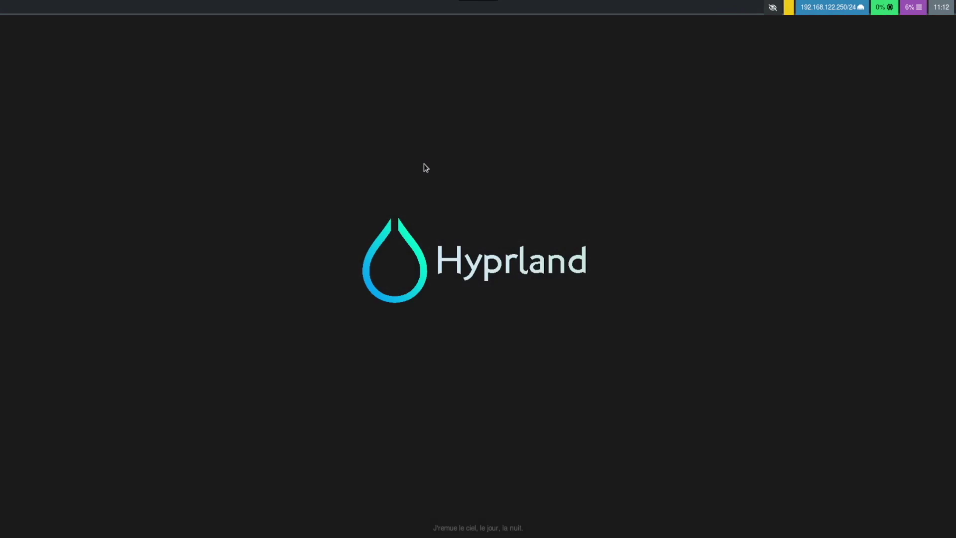
Step: Exit Hyprland and relaunch it by typing Hyprland at the TTY
{"action": "key", "text": "super+m"}
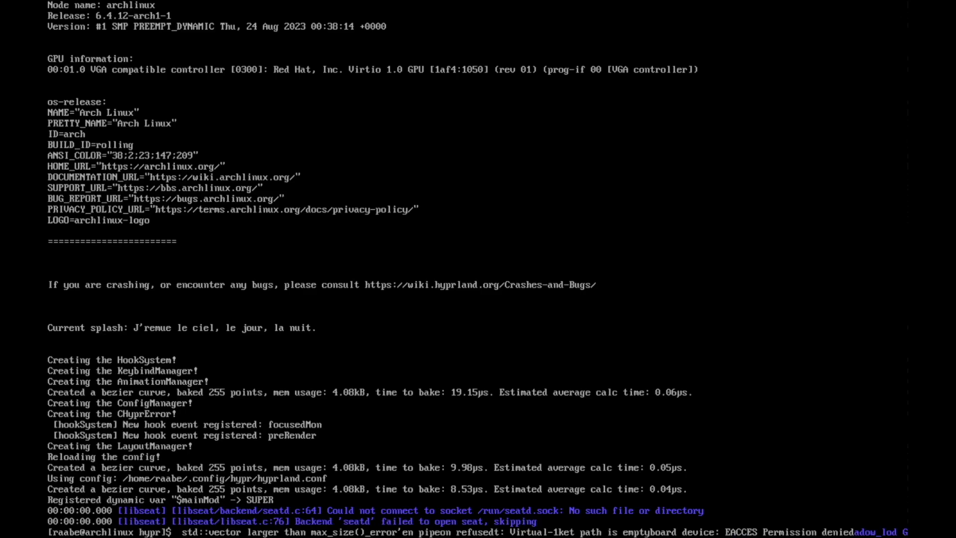
{"action": "type", "text": "Hyprland"}
{"action": "key", "text": "Return"}
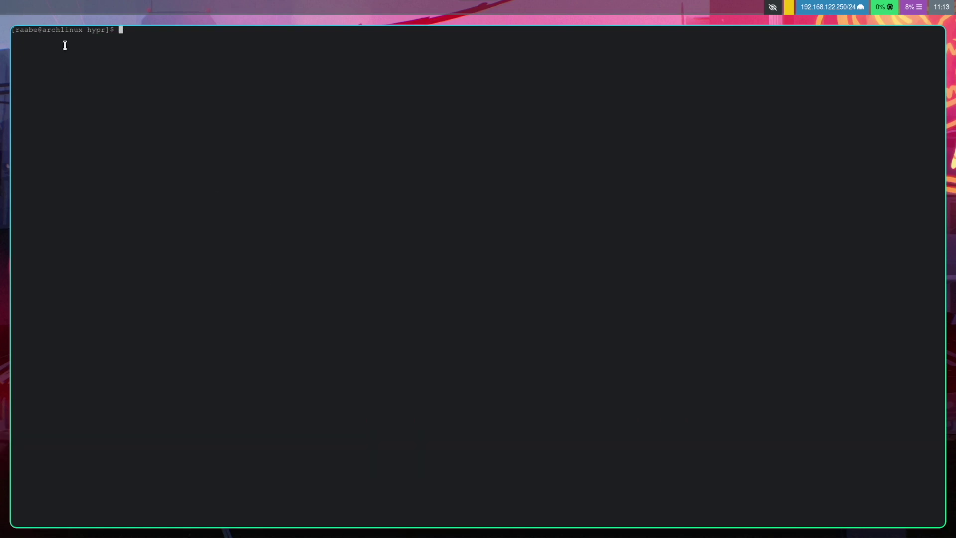
Step: Go to ~/.config, list it, and create a waybar folder
{"action": "type", "text": "cd"}
{"action": "key", "text": "Return"}
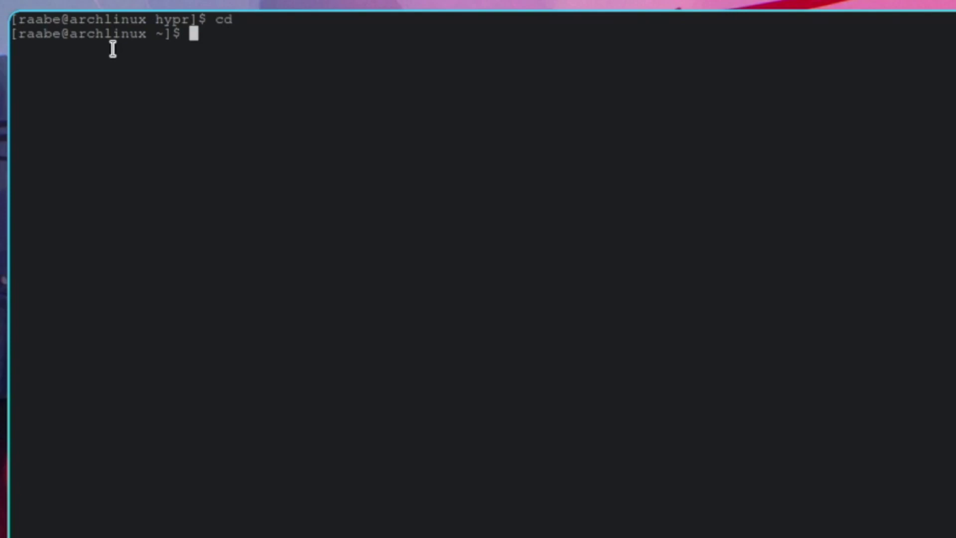
{"action": "type", "text": "cd .config/"}
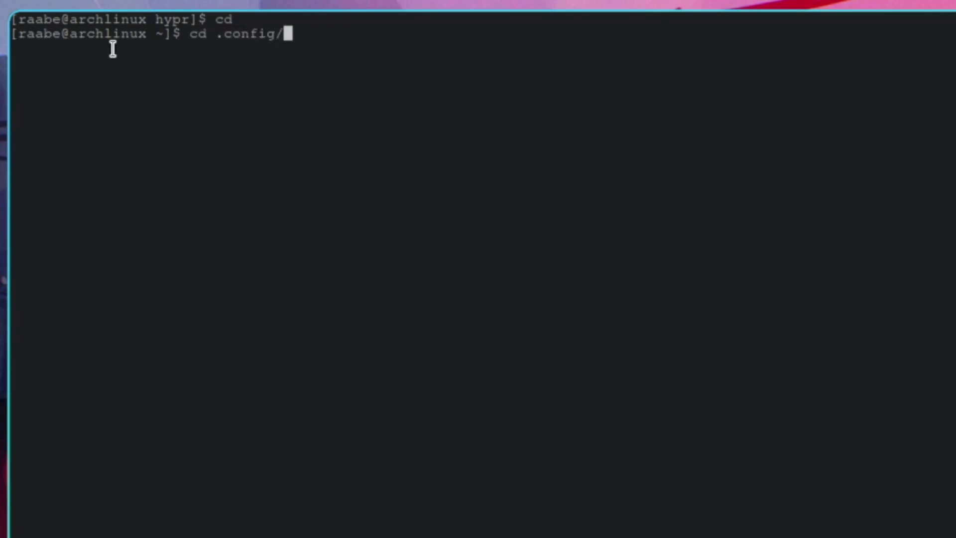
{"action": "key", "text": "Return"}
{"action": "type", "text": "ls"}
{"action": "key", "text": "Return"}
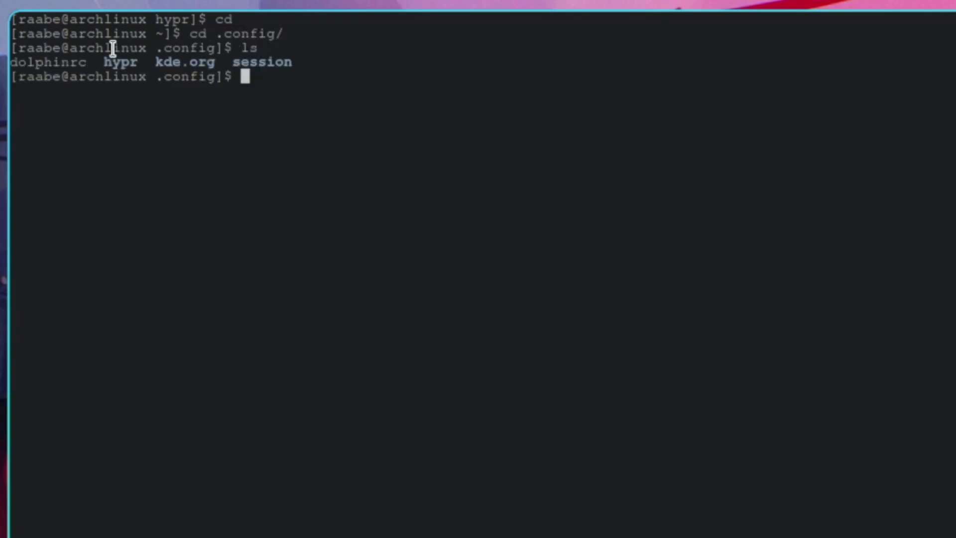
{"action": "type", "text": "mkdir "}
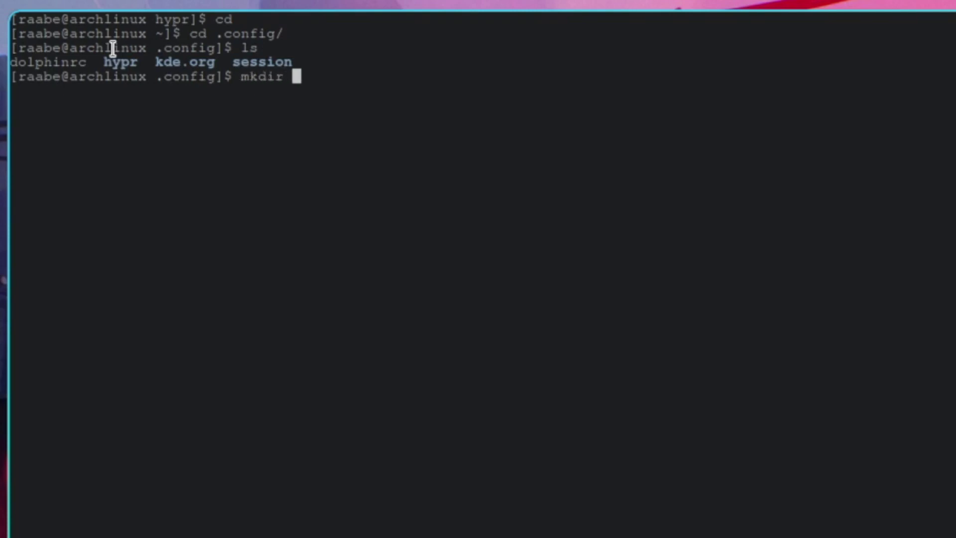
{"action": "type", "text": "waybar"}
{"action": "key", "text": "Return"}
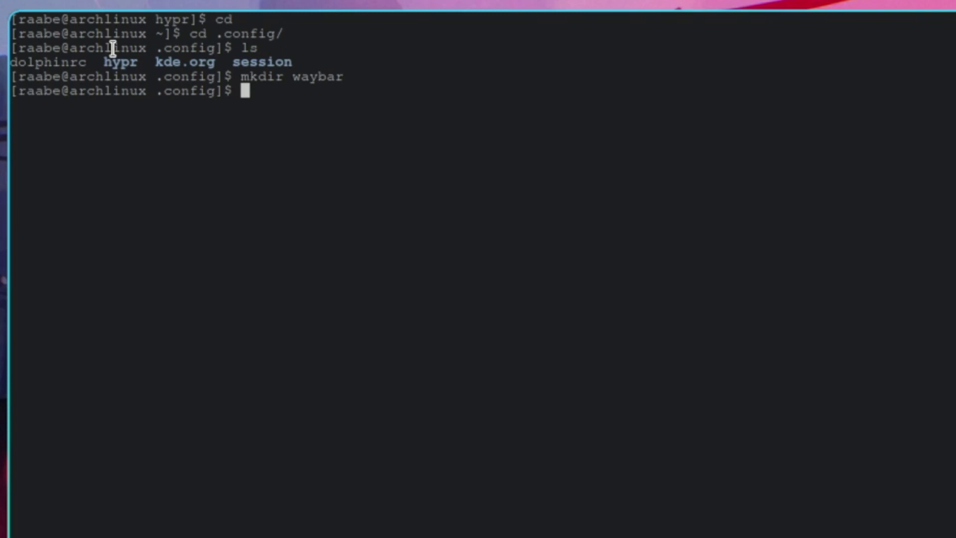
Step: Copy /etc/xdg/waybar/config into ~/.config/waybar/ and confirm it is in the waybar folder
{"action": "type", "text": "cp /etc/"}
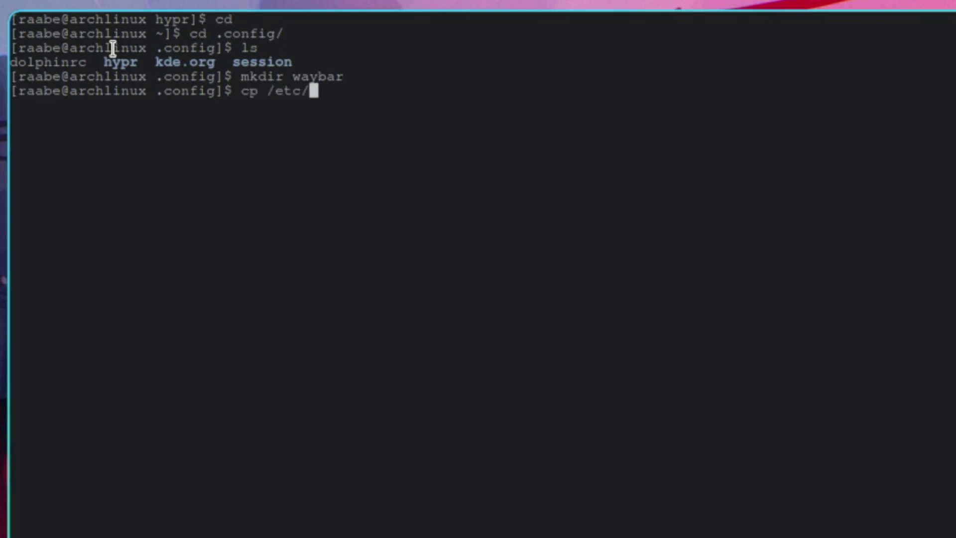
{"action": "type", "text": "xdg/waybar/config "}
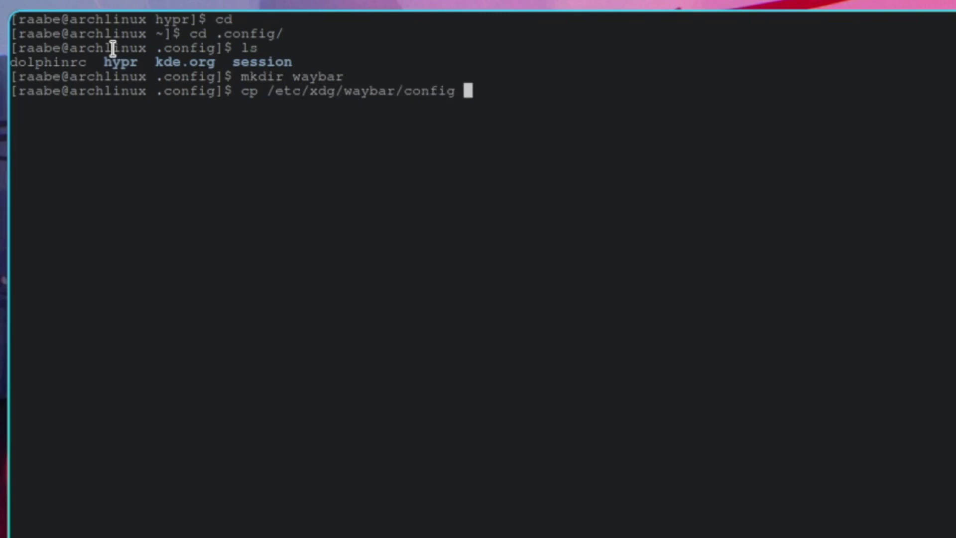
{"action": "type", "text": "~/.config/w"}
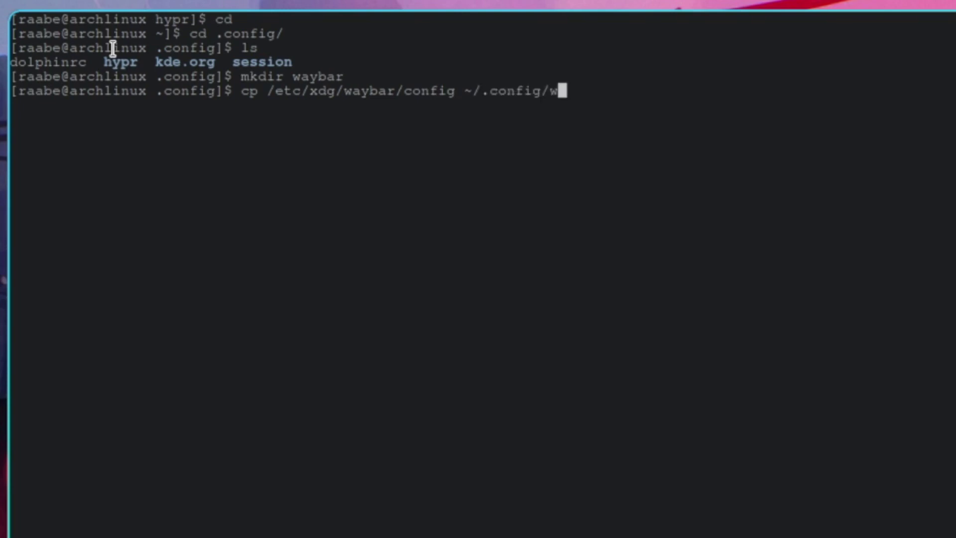
{"action": "type", "text": "aybar/"}
{"action": "key", "text": "Return"}
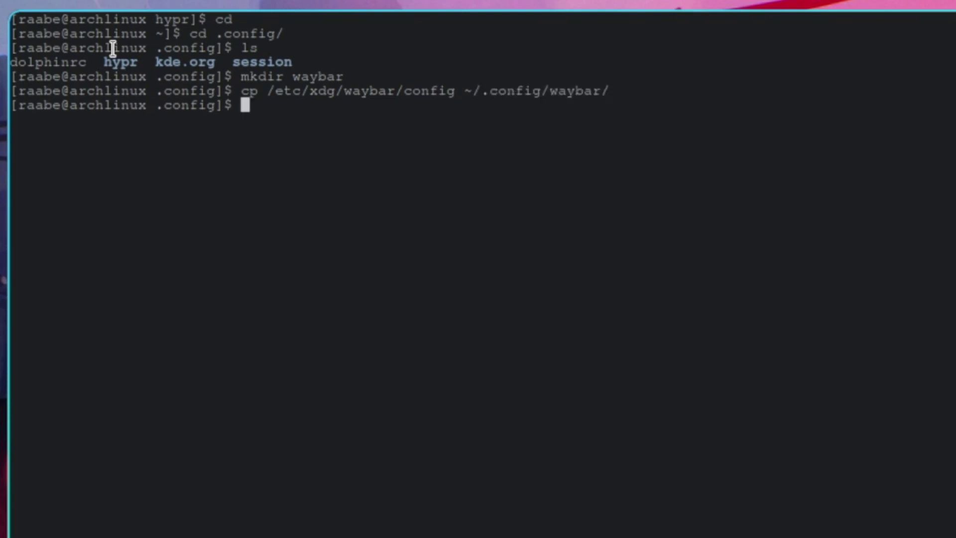
{"action": "type", "text": "ls"}
{"action": "key", "text": "Return"}
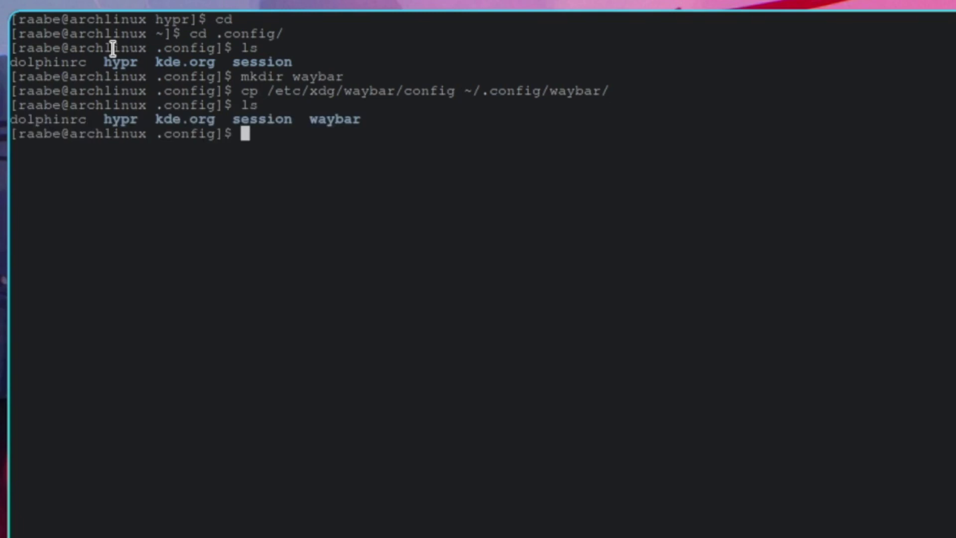
{"action": "type", "text": "cd waybar/"}
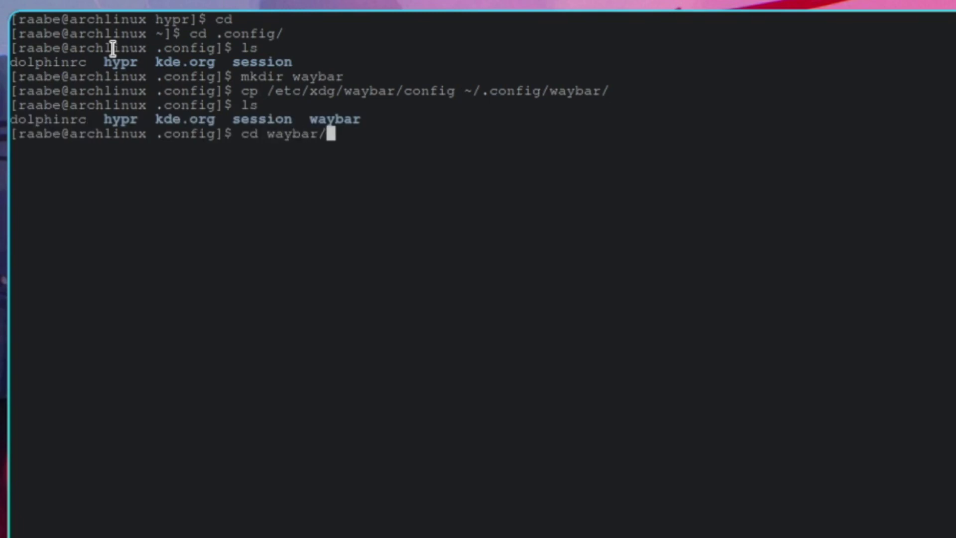
{"action": "key", "text": "Return"}
{"action": "type", "text": "ls"}
{"action": "key", "text": "Return"}
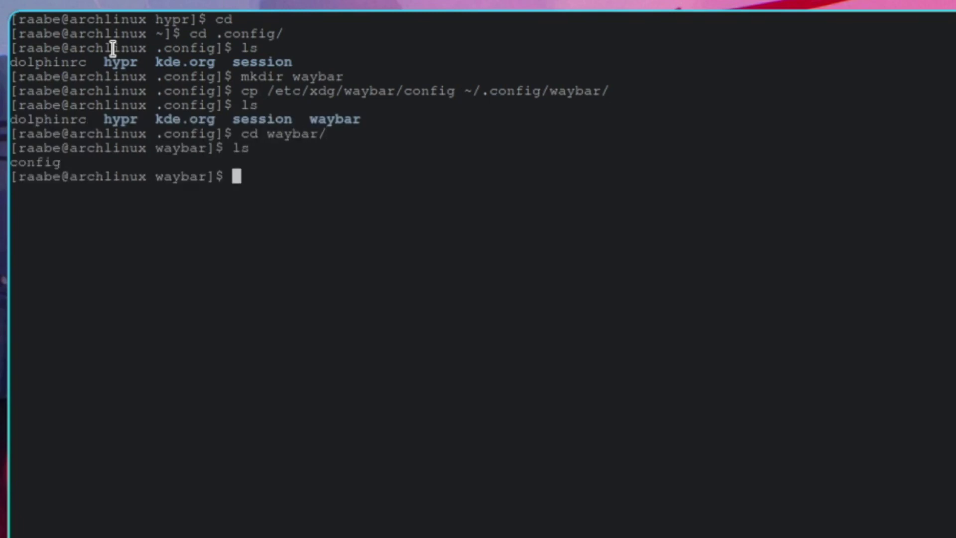
Step: Open the Waybar config in Vim and rename sway/workspaces to wlr/workspaces
{"action": "type", "text": "vim config"}
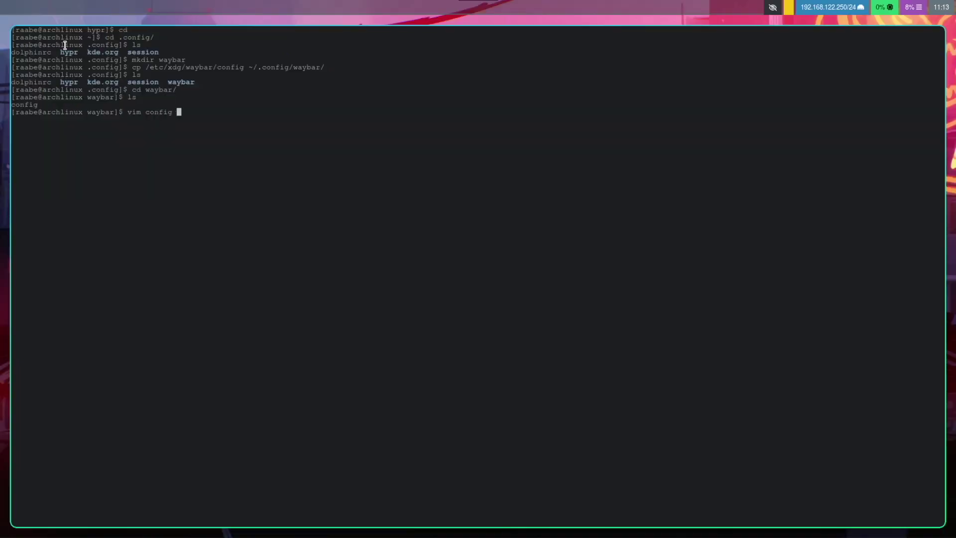
{"action": "key", "text": "Return"}
{"action": "key", "text": "Down"}
{"action": "key", "text": "Down"}
{"action": "key", "text": "Down"}
{"action": "key", "text": "Down"}
{"action": "key", "text": "Down"}
{"action": "key", "text": "Down"}
{"action": "key", "text": "Down"}
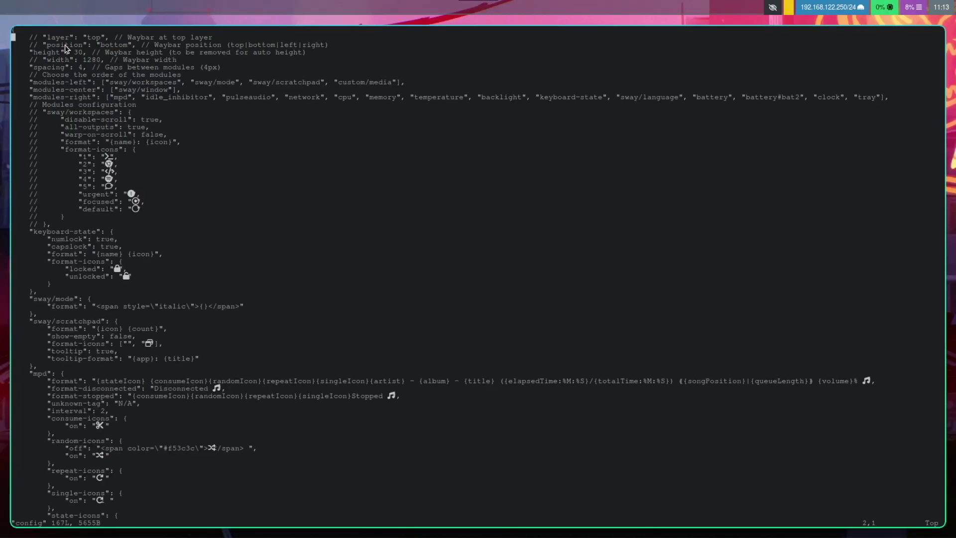
{"action": "key", "text": "f"}
{"action": "key", "text": "a"}
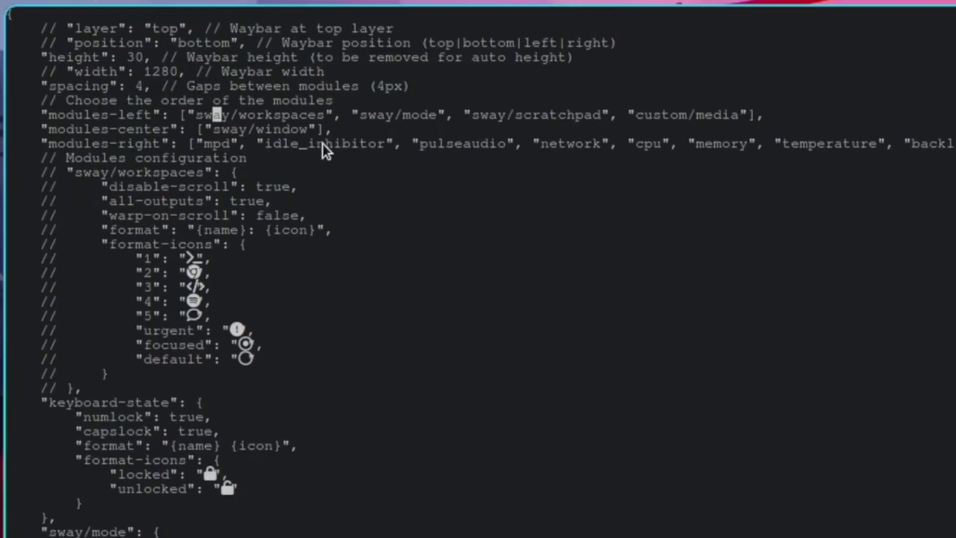
{"action": "type", "text": "diw"}
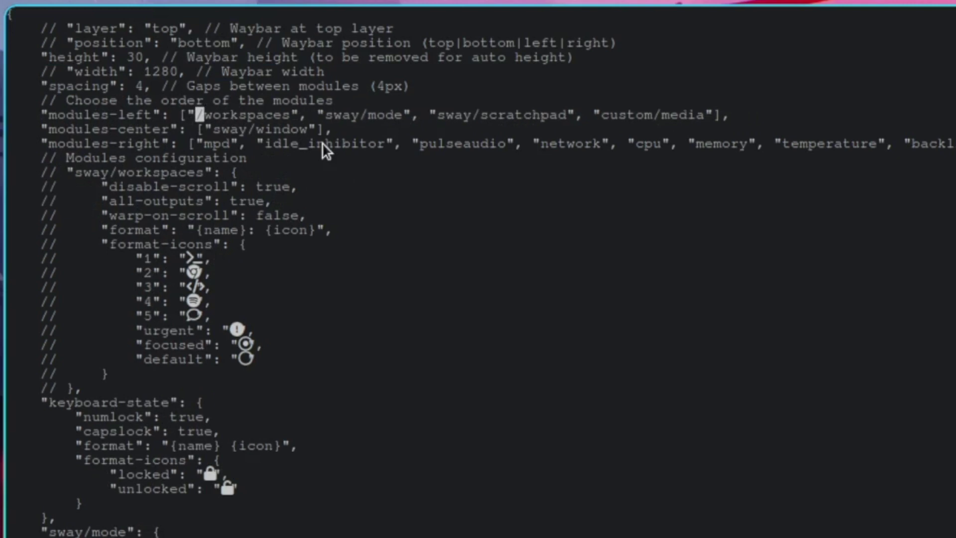
{"action": "type", "text": "iwlr"}
{"action": "key", "text": "Escape"}
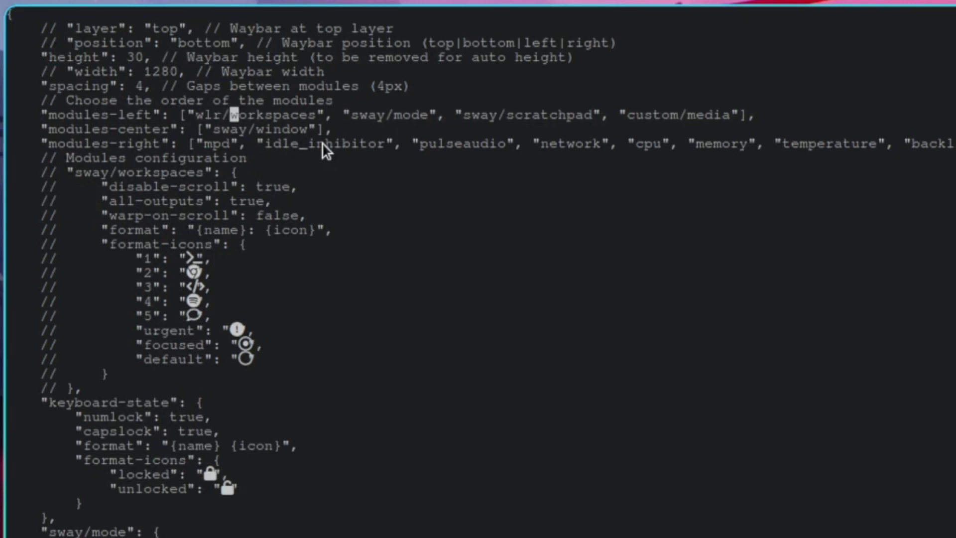
Step: Delete the sway/mode and scratchpad entries from modules-left and save with :wq
{"action": "key", "text": "l"}
{"action": "key", "text": "l"}
{"action": "key", "text": "l"}
{"action": "key", "text": "l"}
{"action": "key", "text": "l"}
{"action": "key", "text": "l"}
{"action": "key", "text": "f"}
{"action": "key", "text": "quotedbl"}
{"action": "key", "text": "a"}
{"action": "key", "text": "Delete"}
{"action": "key", "text": "Delete"}
{"action": "key", "text": "Delete"}
{"action": "key", "text": "Delete"}
{"action": "key", "text": "Delete"}
{"action": "key", "text": "Delete"}
{"action": "key", "text": "Delete"}
{"action": "key", "text": "Delete"}
{"action": "key", "text": "Delete"}
{"action": "key", "text": "Delete"}
{"action": "key", "text": "Delete"}
{"action": "key", "text": "Delete"}
{"action": "key", "text": "Delete"}
{"action": "key", "text": "Delete"}
{"action": "key", "text": "Delete"}
{"action": "key", "text": "Delete"}
{"action": "key", "text": "Delete"}
{"action": "key", "text": "Delete"}
{"action": "key", "text": "Delete"}
{"action": "key", "text": "Delete"}
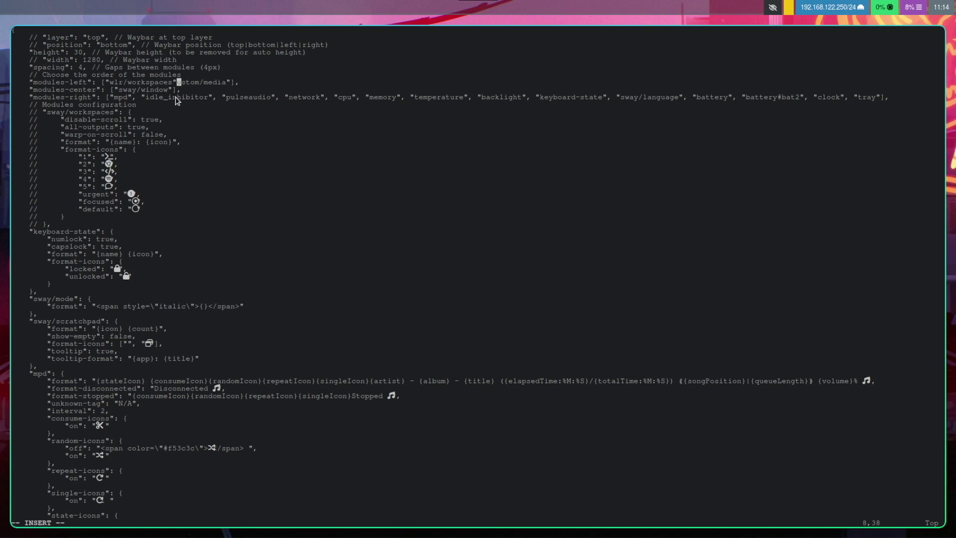
{"action": "key", "text": "Delete"}
{"action": "key", "text": "Delete"}
{"action": "key", "text": "Delete"}
{"action": "key", "text": "Down"}
{"action": "key", "text": "Down"}
{"action": "key", "text": "Down"}
{"action": "key", "text": "Down"}
{"action": "key", "text": "Down"}
{"action": "key", "text": "Down"}
{"action": "key", "text": "Escape"}
{"action": "type", "text": ":wq"}
{"action": "key", "text": "Return"}
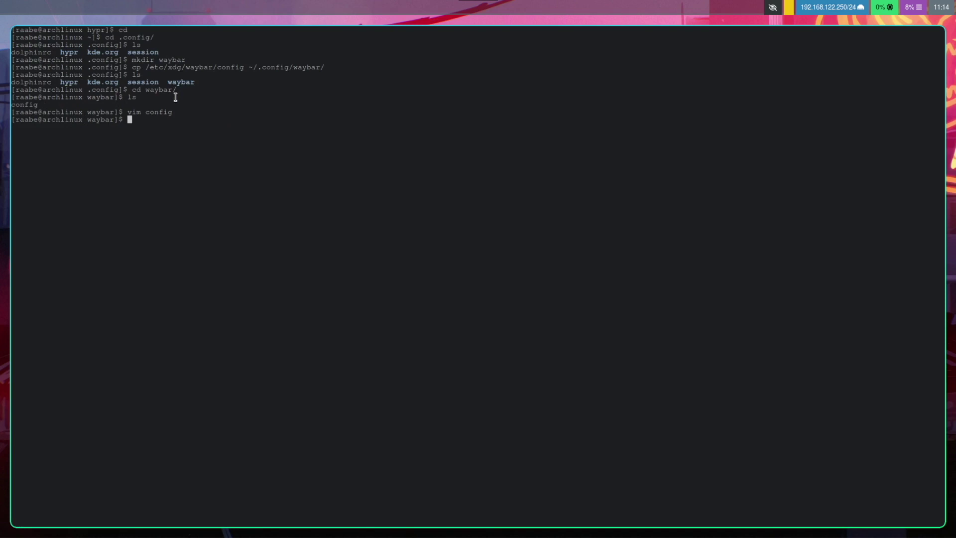
Step: Restart Waybar with killall waybar followed by waybar
{"action": "type", "text": "kill"}
{"action": "type", "text": "all w"}
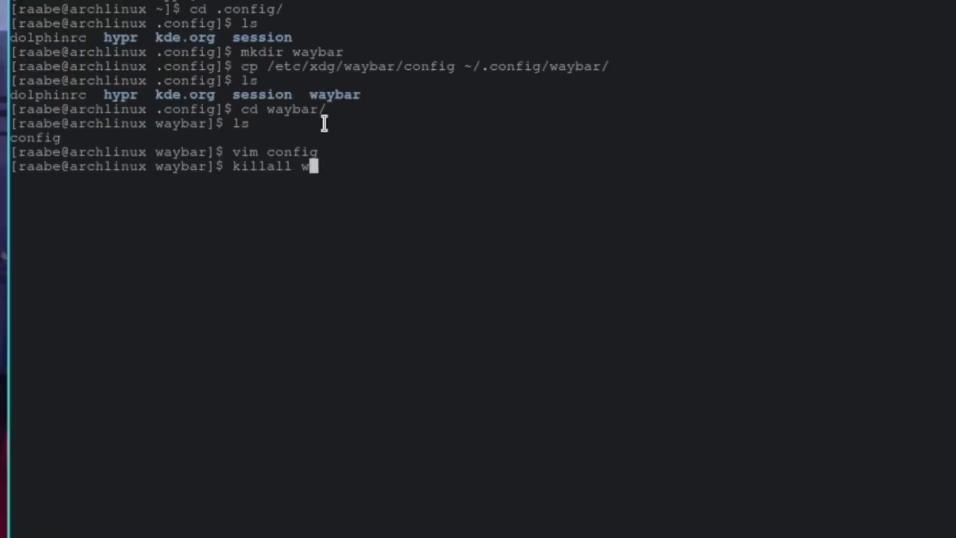
{"action": "type", "text": "aybar"}
{"action": "key", "text": "Return"}
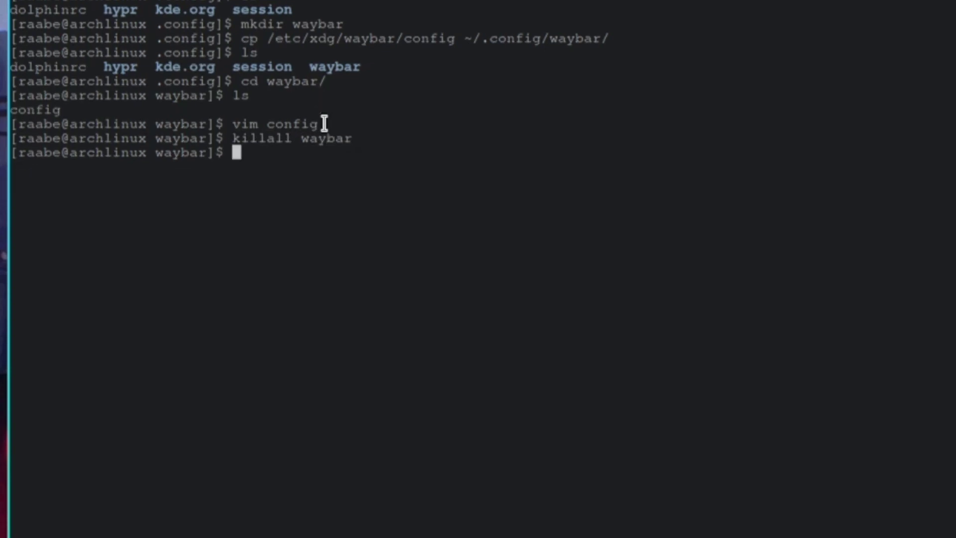
{"action": "type", "text": "waybar"}
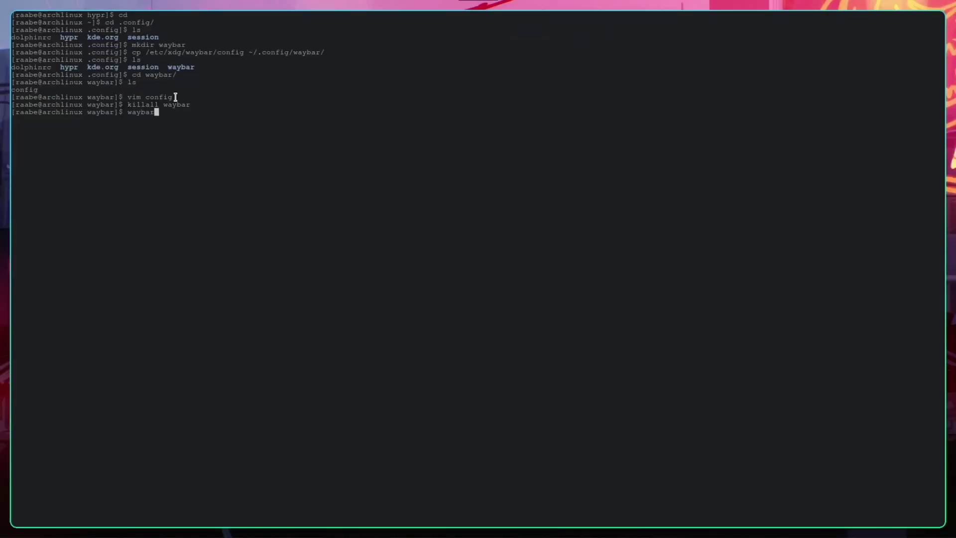
{"action": "key", "text": "Return"}
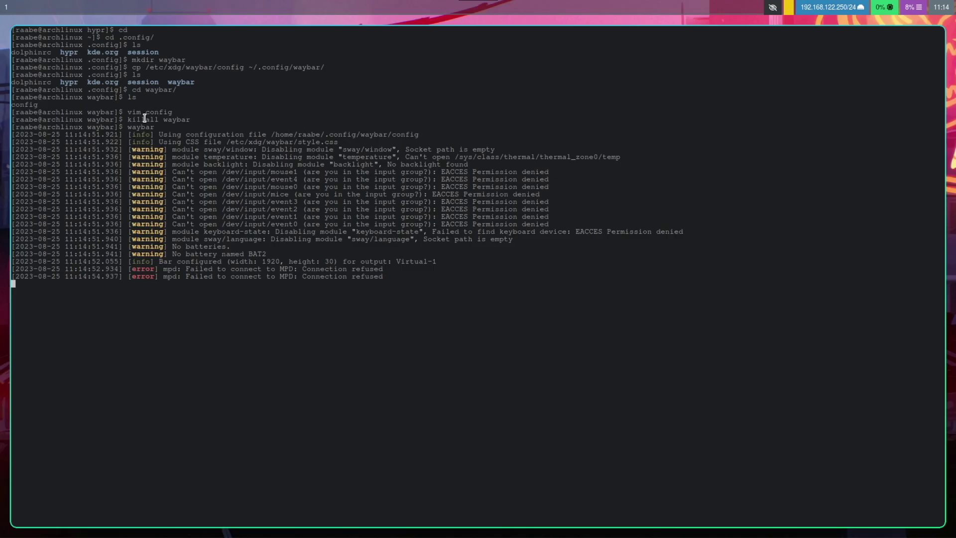
Step: Test the workspace indicator by switching between workspaces 1 and 2, opening a terminal on 2
{"action": "key", "text": "super+2"}
{"action": "key", "text": "super+q"}
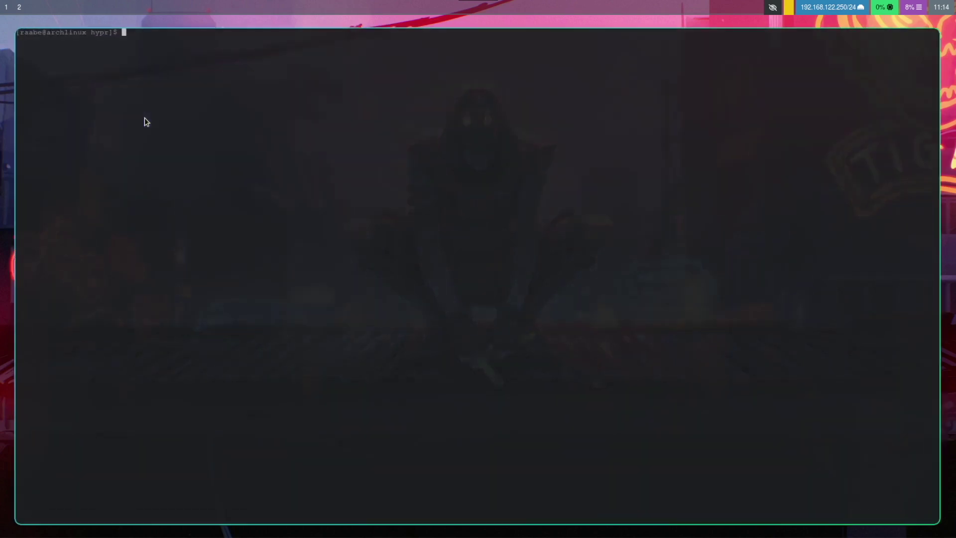
{"action": "key", "text": "super+1"}
{"action": "key", "text": "super+2"}
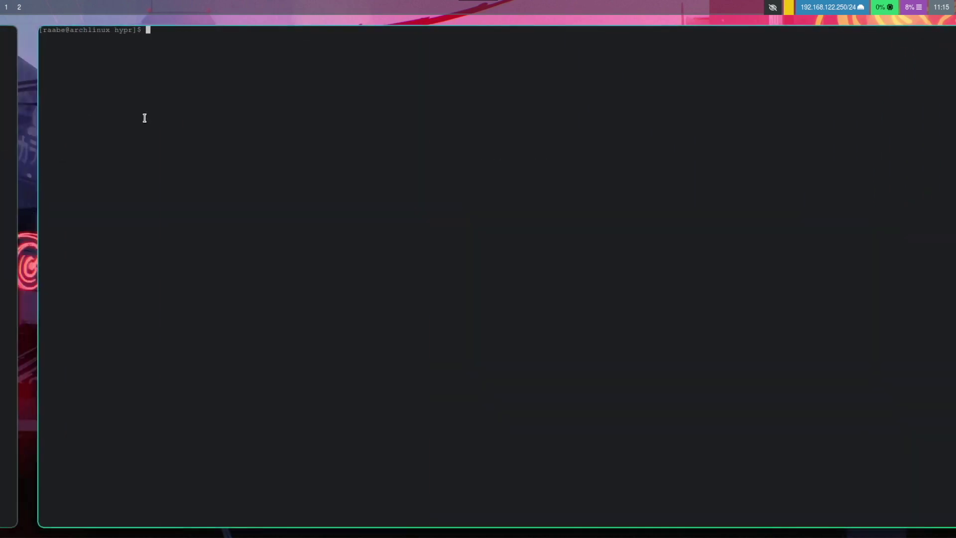
{"action": "key", "text": "super+1"}
Step: Check the exec-once = waybar line in hyprland.conf and save it with :wq
{"action": "key", "text": "super+2"}
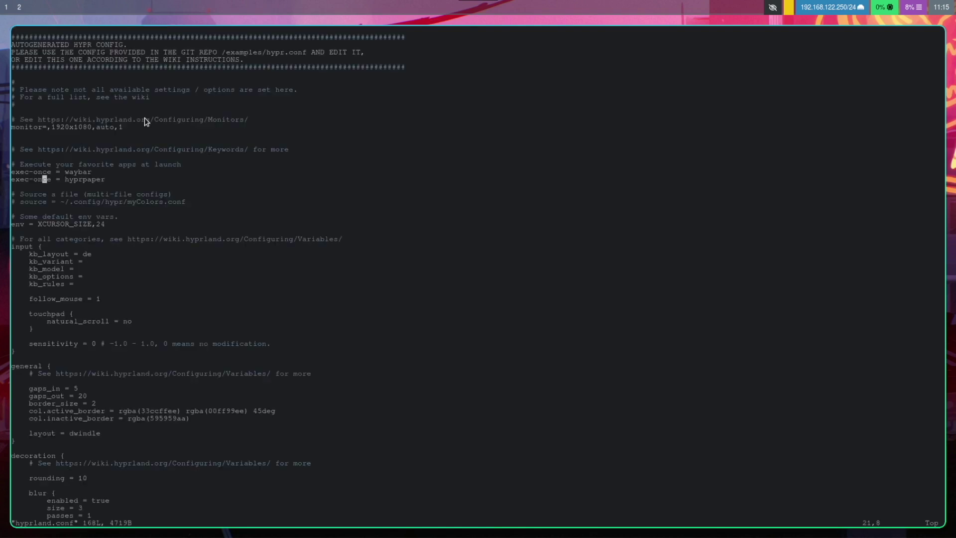
{"action": "key", "text": "Up"}
{"action": "key", "text": "Right"}
{"action": "key", "text": "Right"}
{"action": "key", "text": "Right"}
{"action": "key", "text": "Right"}
{"action": "key", "text": "Right"}
{"action": "key", "text": "Right"}
{"action": "key", "text": "Right"}
{"action": "key", "text": "Right"}
{"action": "key", "text": "Right"}
{"action": "key", "text": "Right"}
{"action": "key", "text": "Right"}
{"action": "type", "text": ":wq"}
{"action": "key", "text": "Return"}
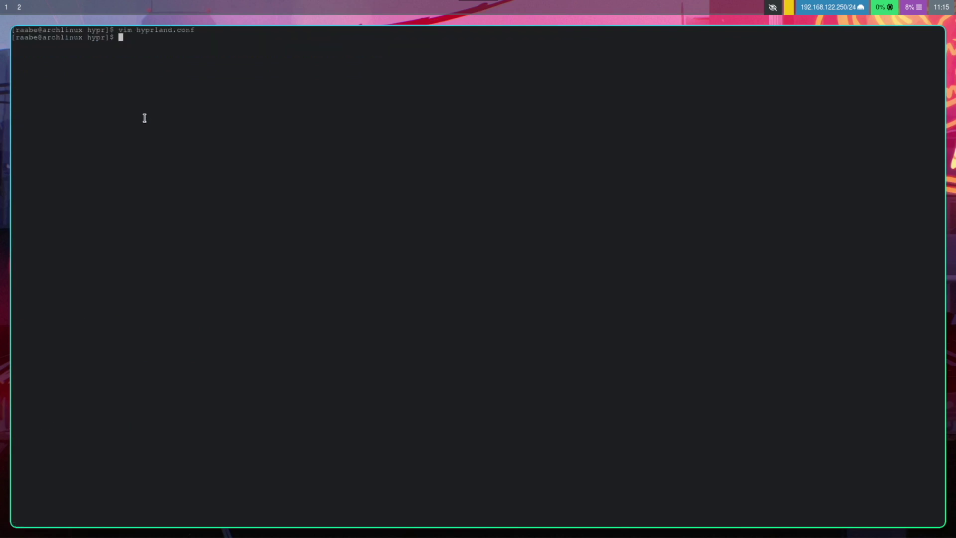
Step: Exit Hyprland and start it again with ./starthypr.sh from the console
{"action": "key", "text": "super+m"}
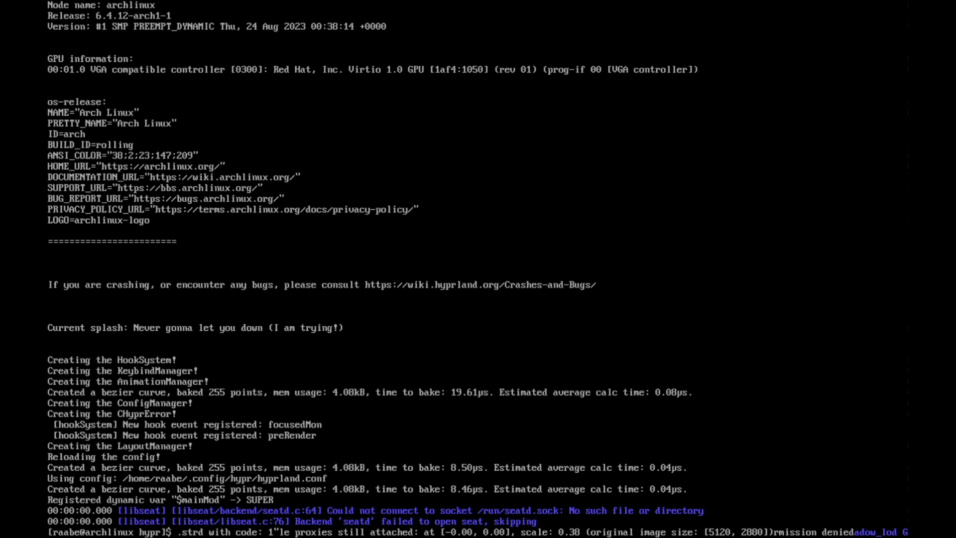
{"action": "key", "text": "BackSpace"}
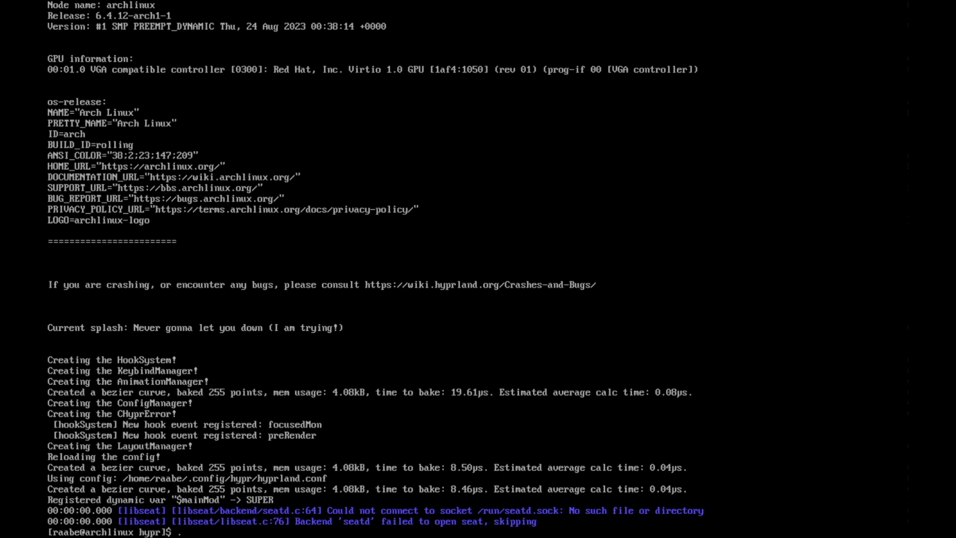
{"action": "type", "text": "/st"}
{"action": "key", "text": "Tab"}
{"action": "key", "text": "Return"}
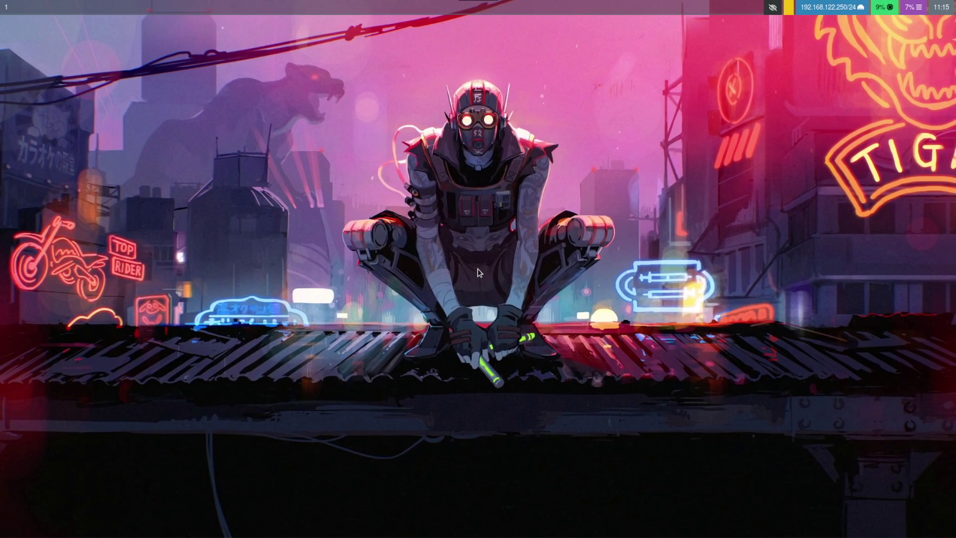
Step: Open a terminal window on the restarted desktop
{"action": "key", "text": "super+Return"}
{"action": "key", "text": "super+shift+1"}
{"action": "key", "text": "super+Return"}
Step: Launch Dolphin and then Firefox Web Browser from the wofi launcher
{"action": "key", "text": "super+r"}
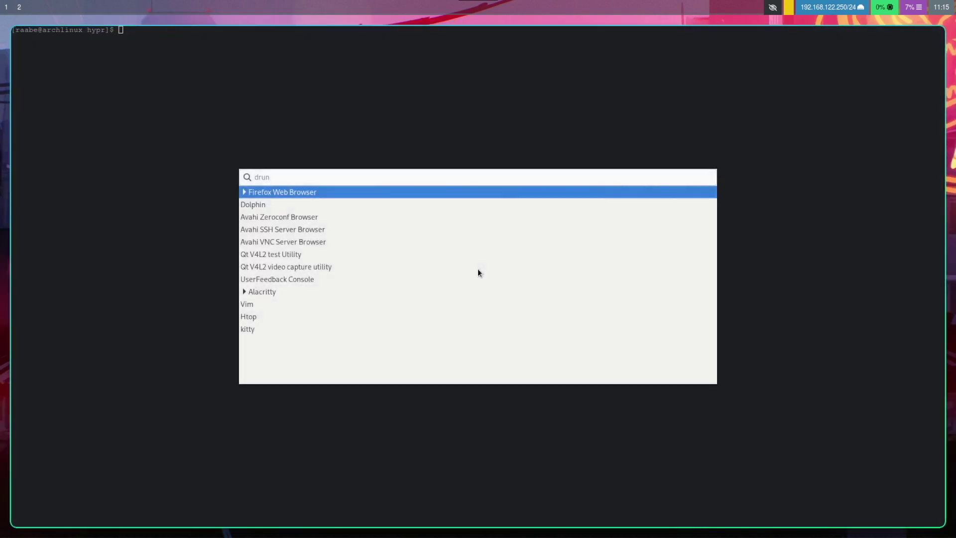
{"action": "key", "text": "Down"}
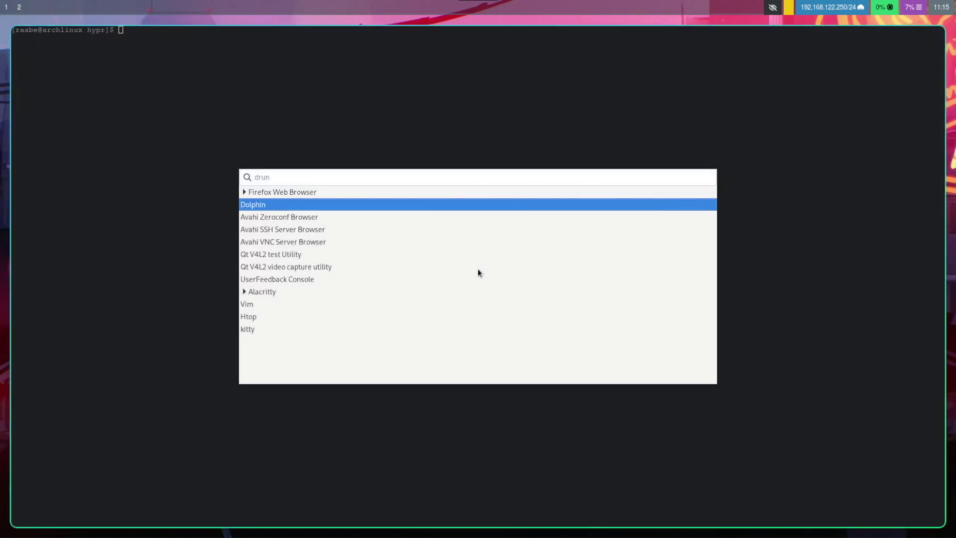
{"action": "key", "text": "Return"}
{"action": "key", "text": "super+r"}
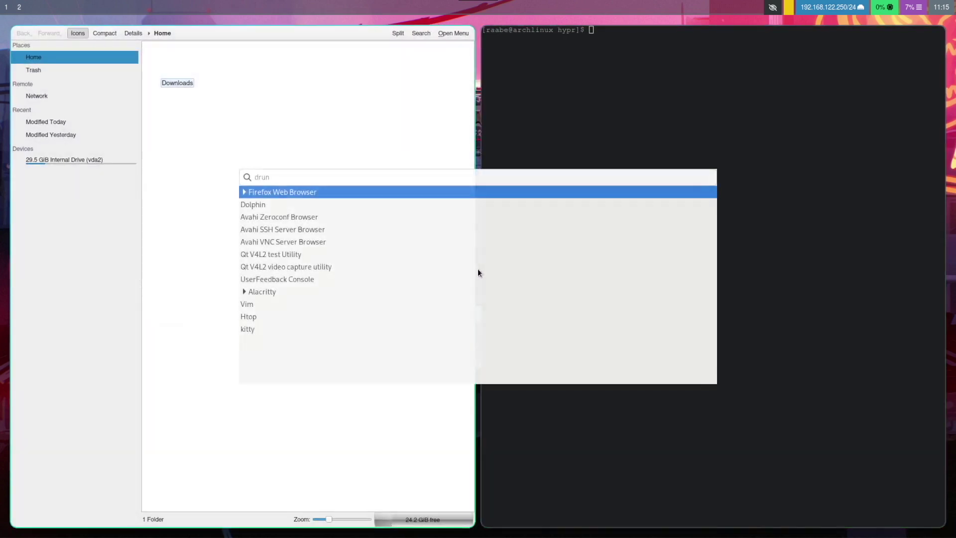
{"action": "key", "text": "Down"}
{"action": "key", "text": "Up"}
{"action": "key", "text": "Return"}
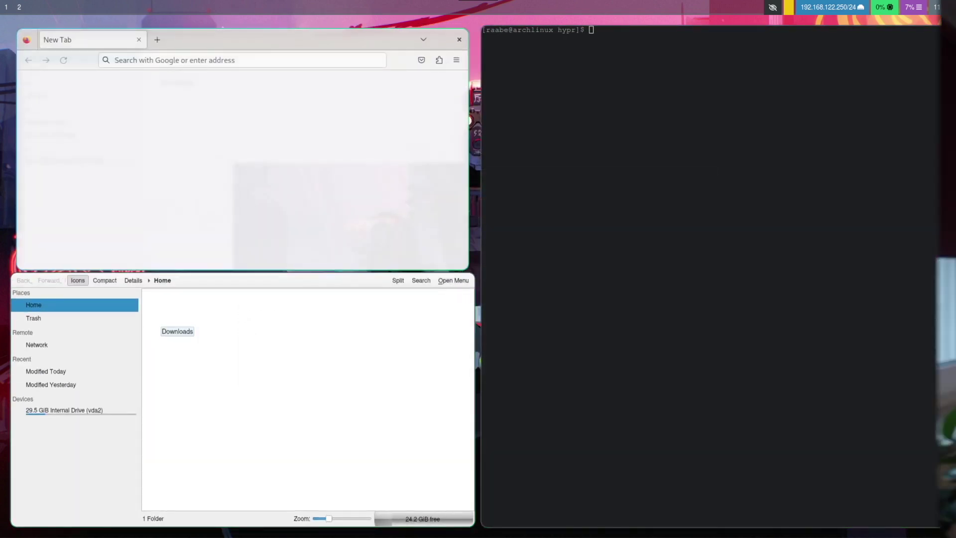